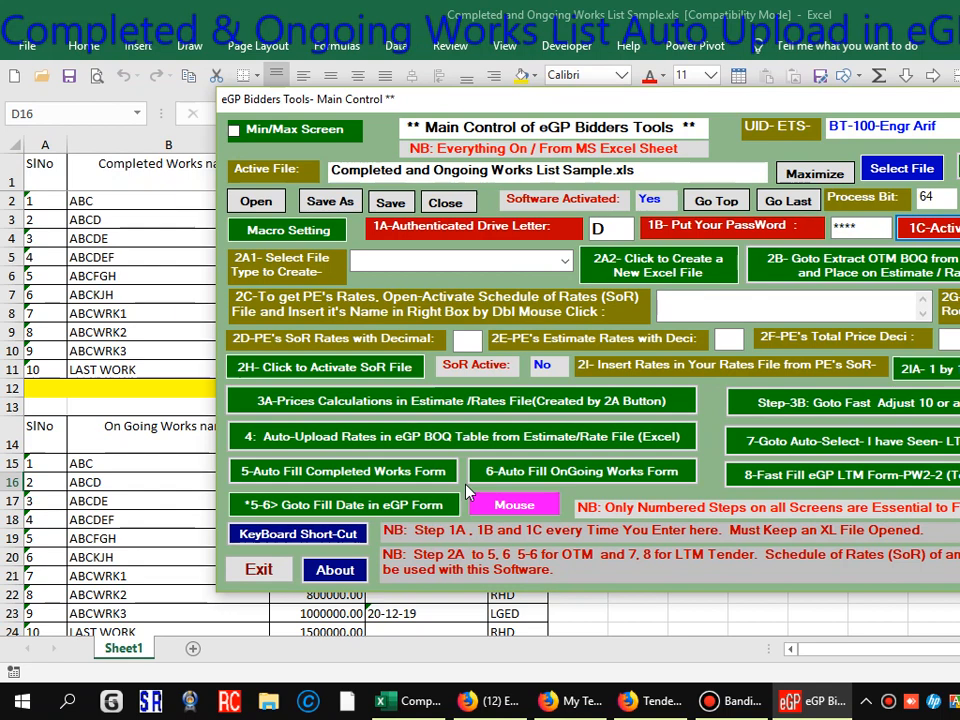
Step: Look over the Completed Works auto-upload form and the file types that the main control can create
click(370, 484)
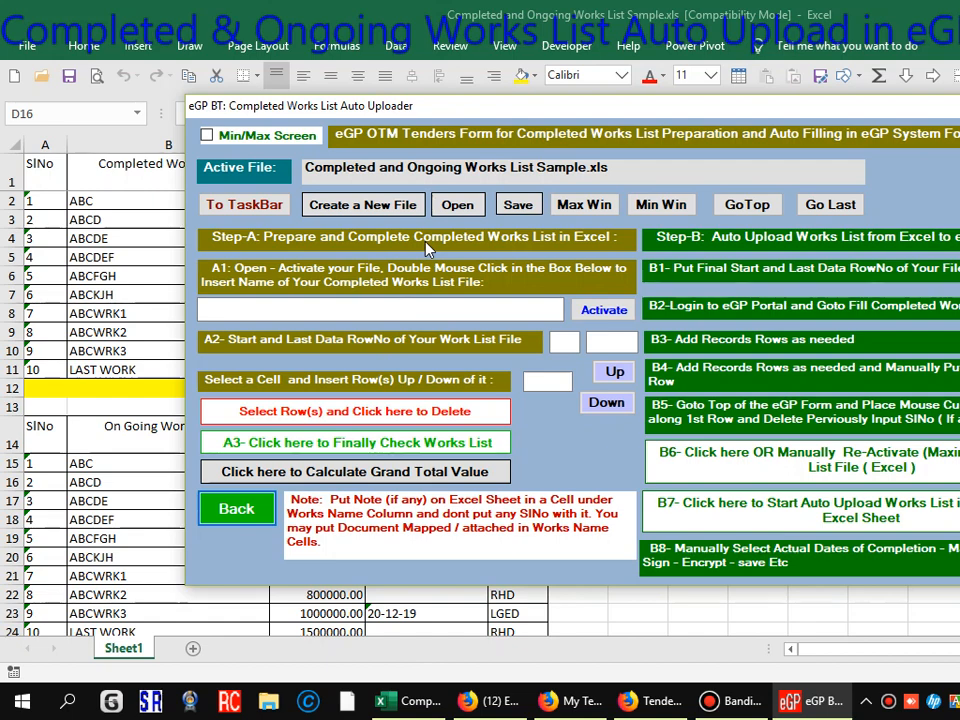
click(238, 509)
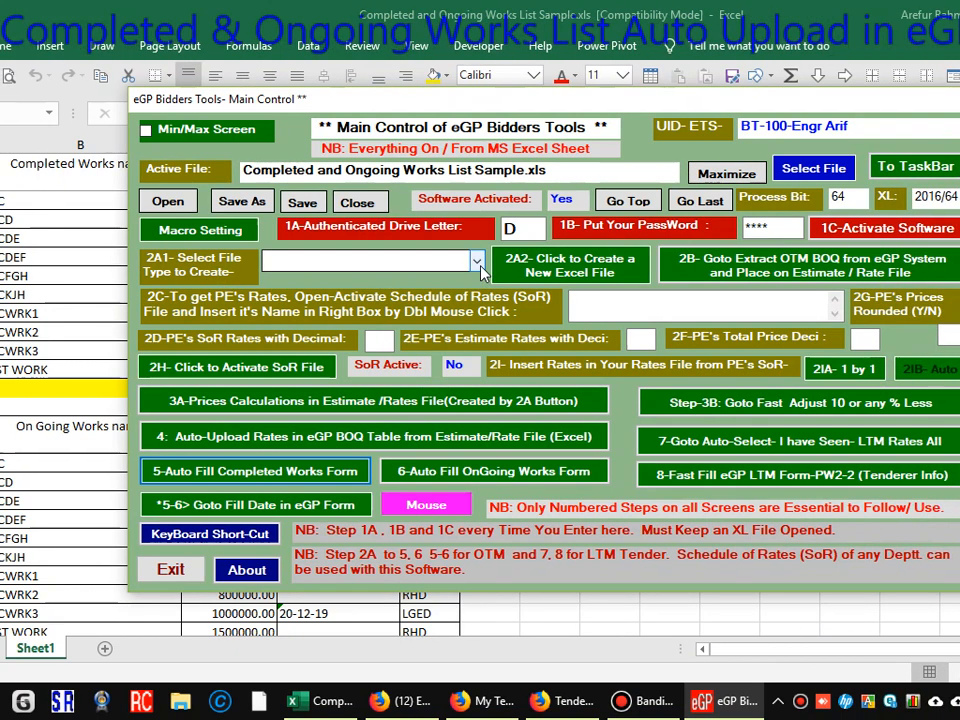
click(481, 264)
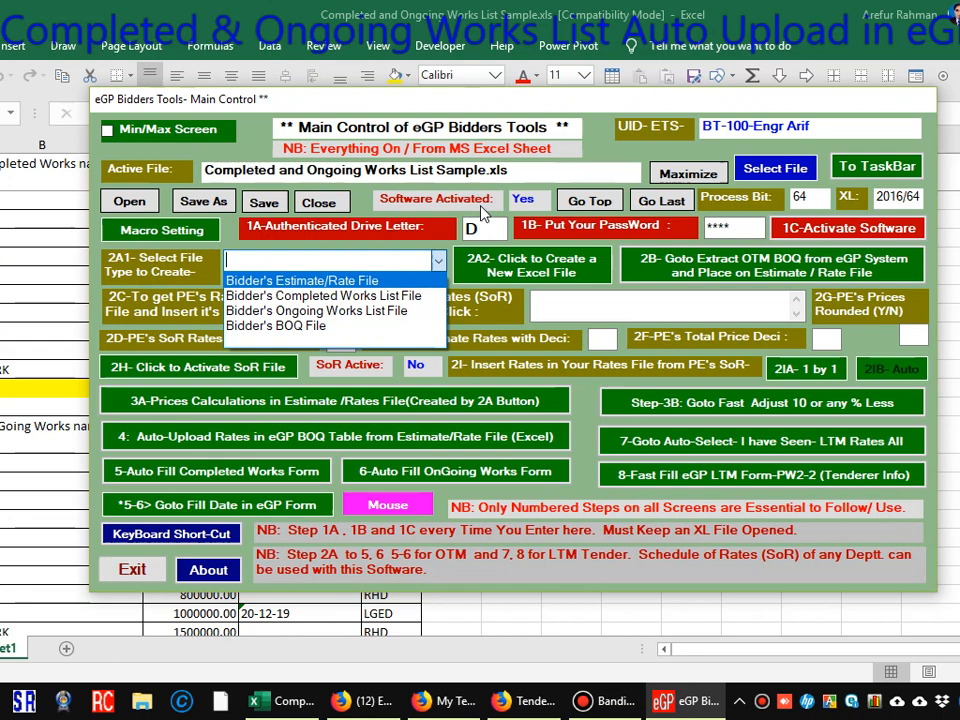
click(483, 318)
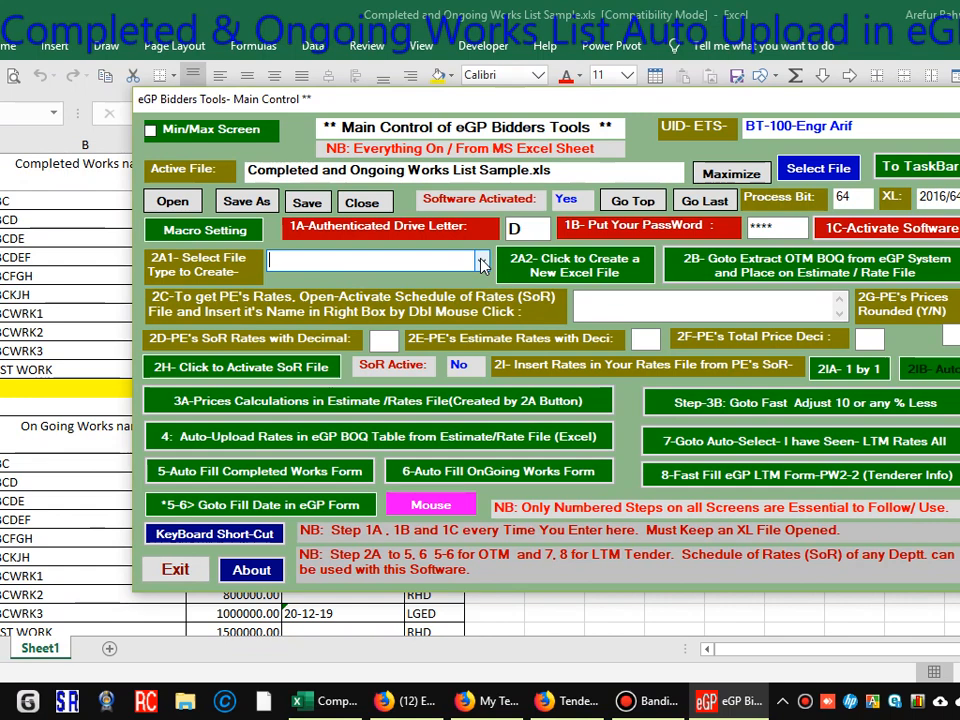
Step: Create a new blank Excel file of the type Bidder's Completed Works List File
click(502, 261)
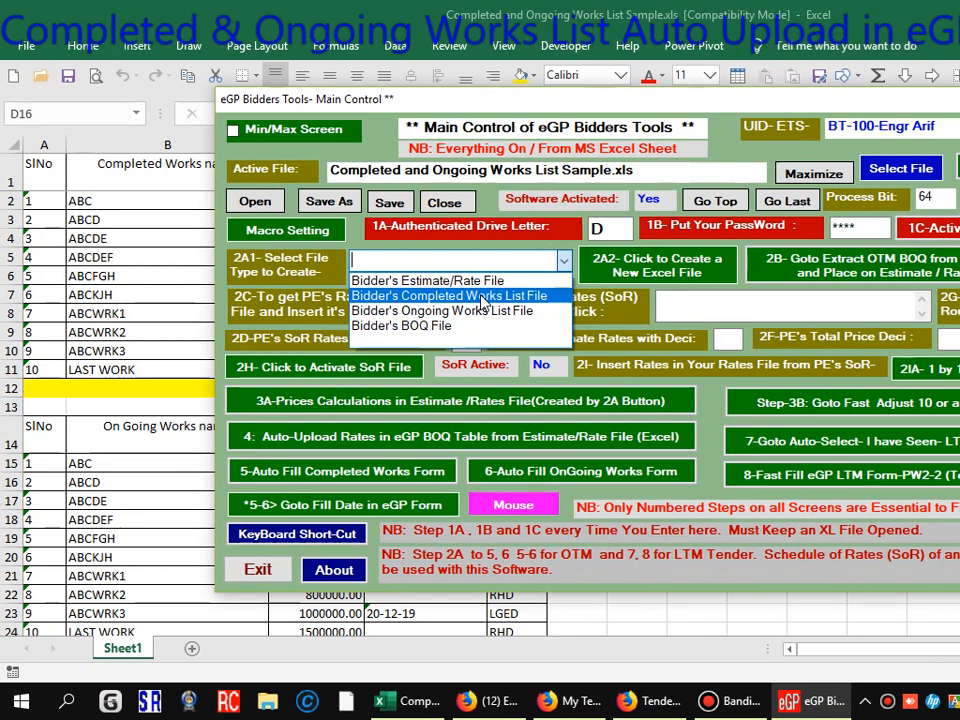
click(483, 297)
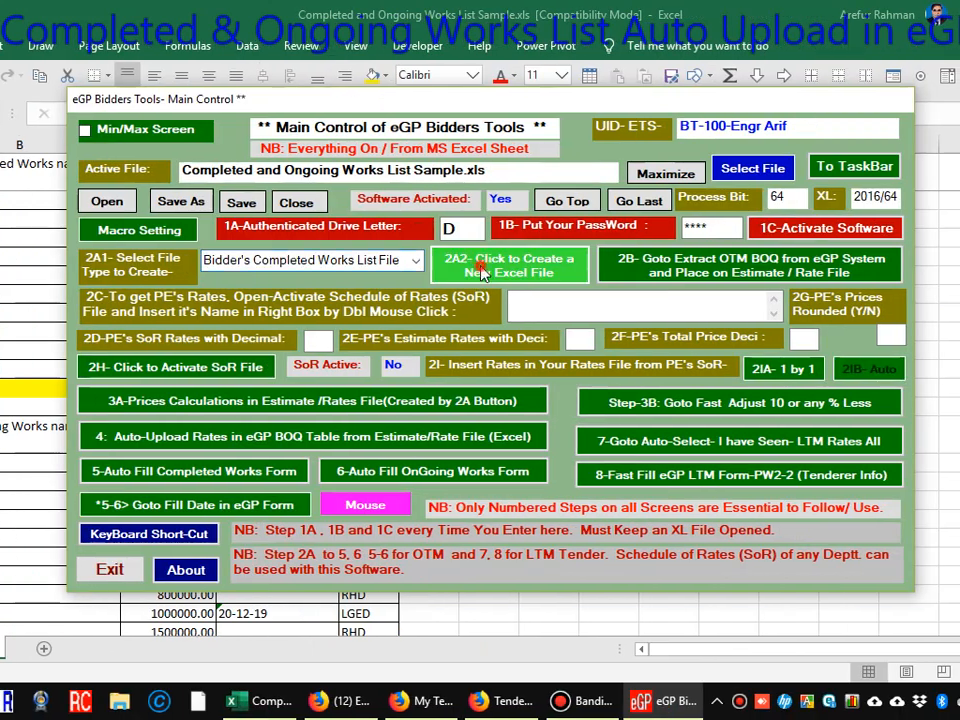
click(481, 272)
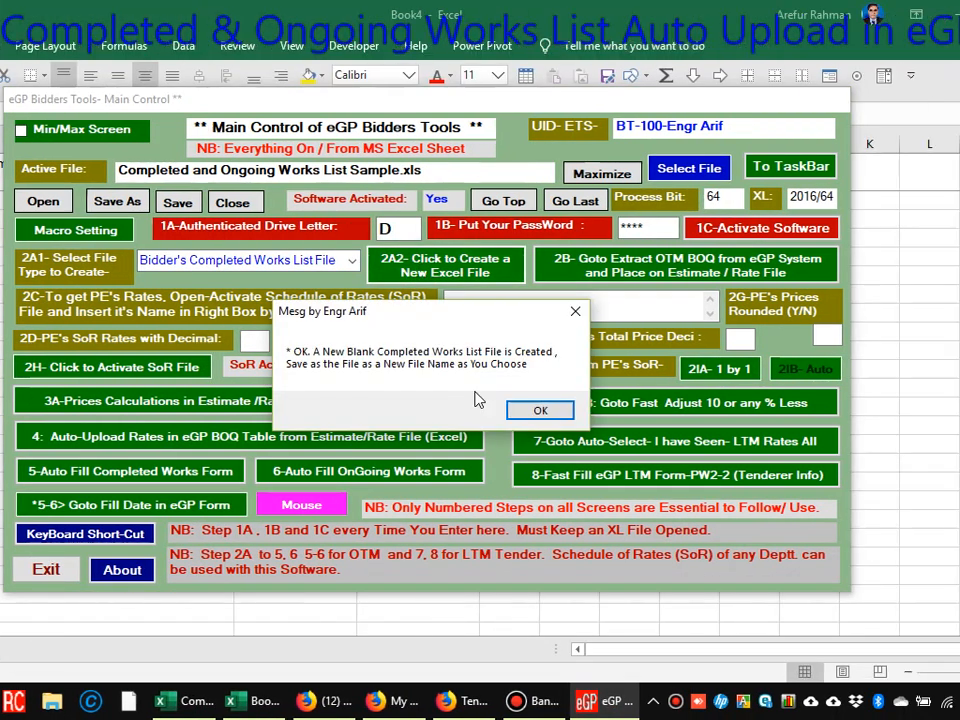
click(540, 410)
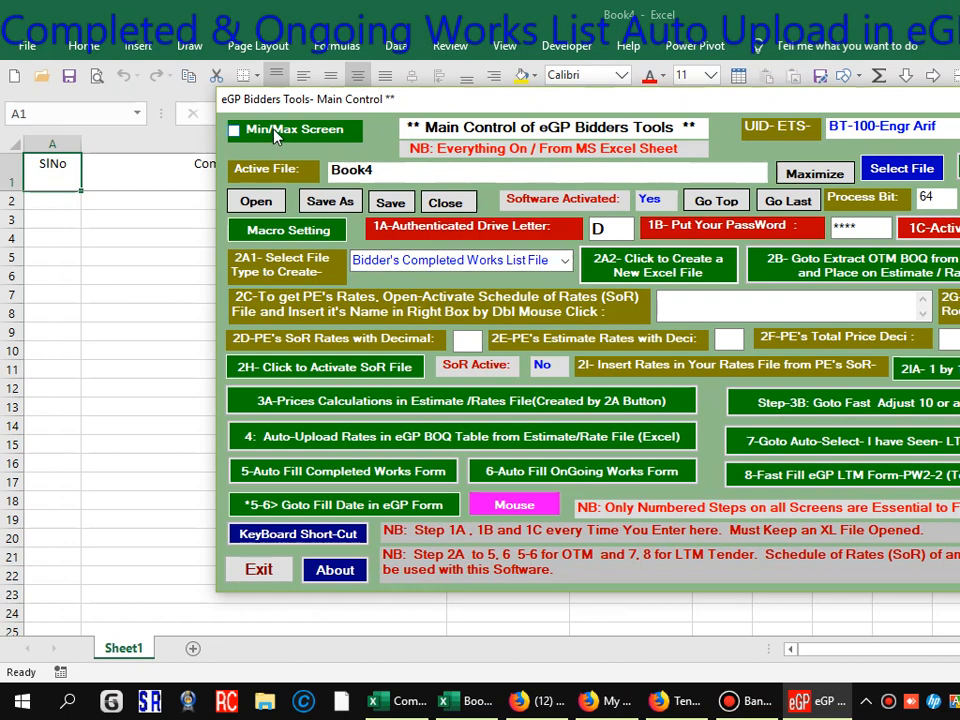
Step: Shrink the main control window and move it clear of the new list's columns
click(278, 135)
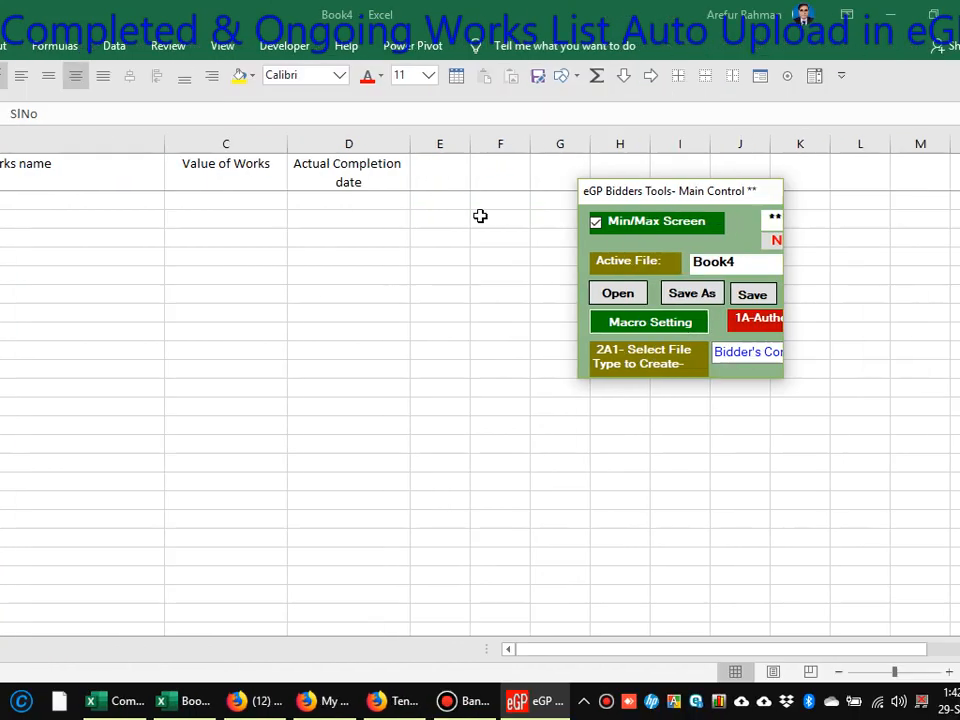
drag(634, 193, 559, 354)
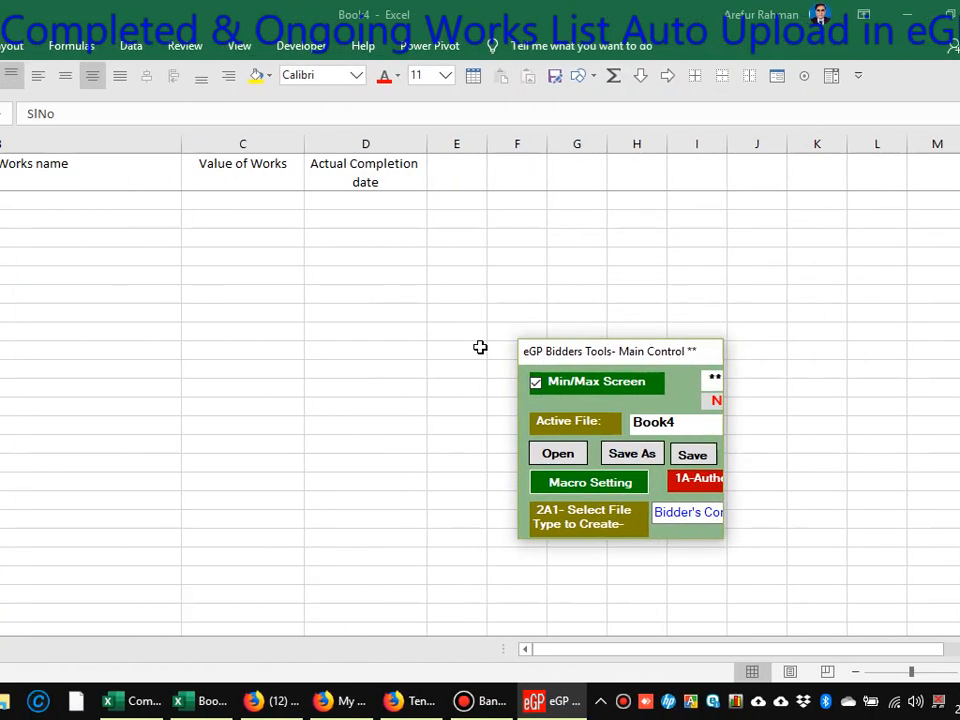
click(0, 289)
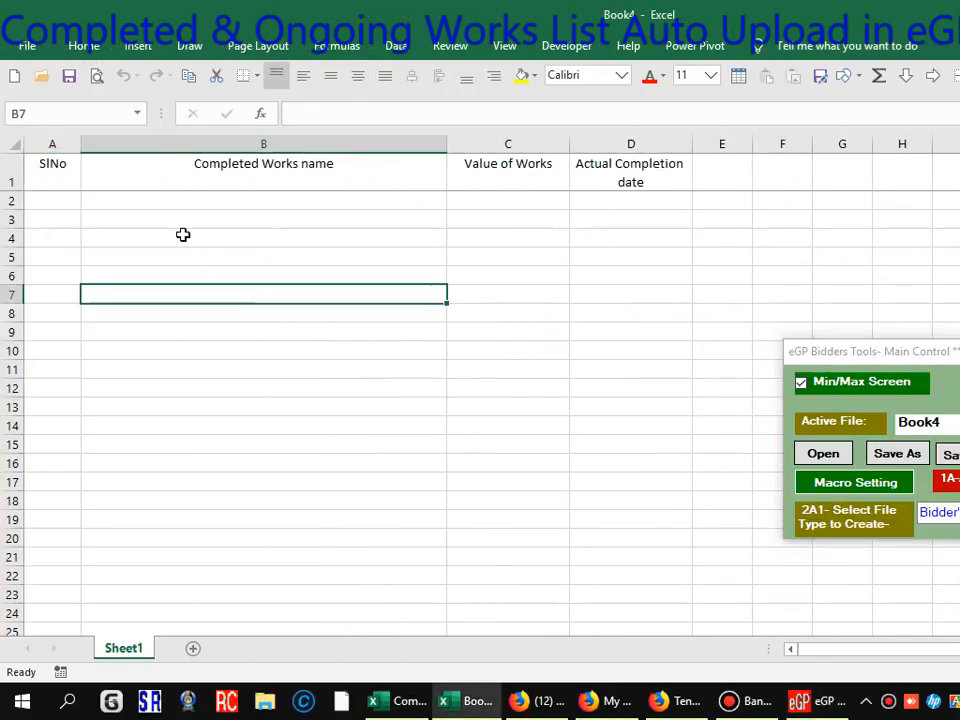
Step: Narrow the Completed Works name column in the new blank list and look through its empty rows
click(231, 201)
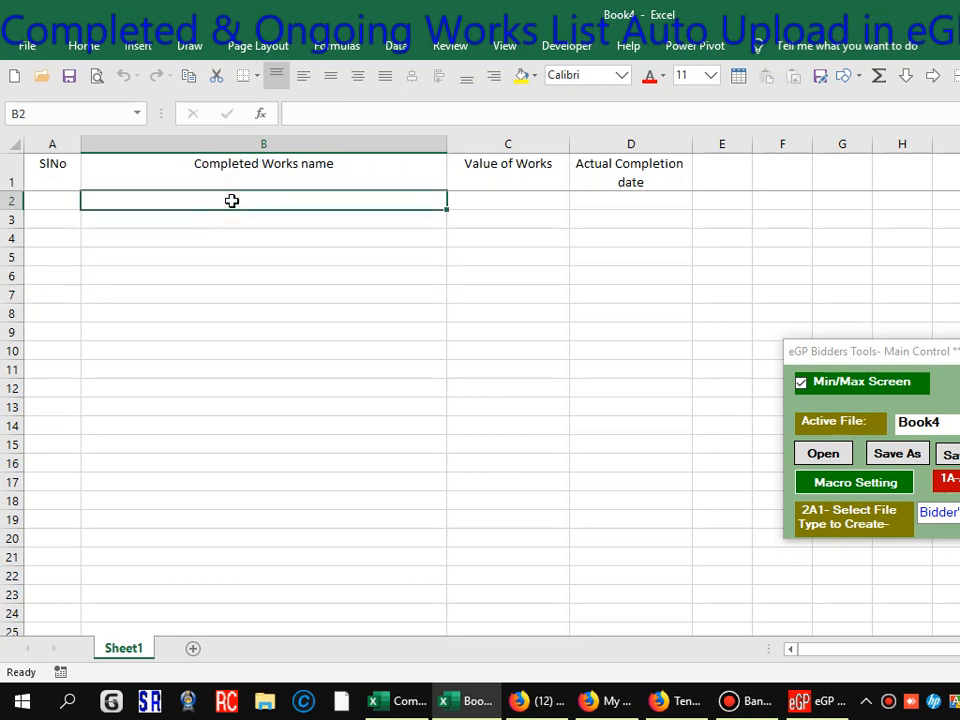
drag(444, 143, 346, 152)
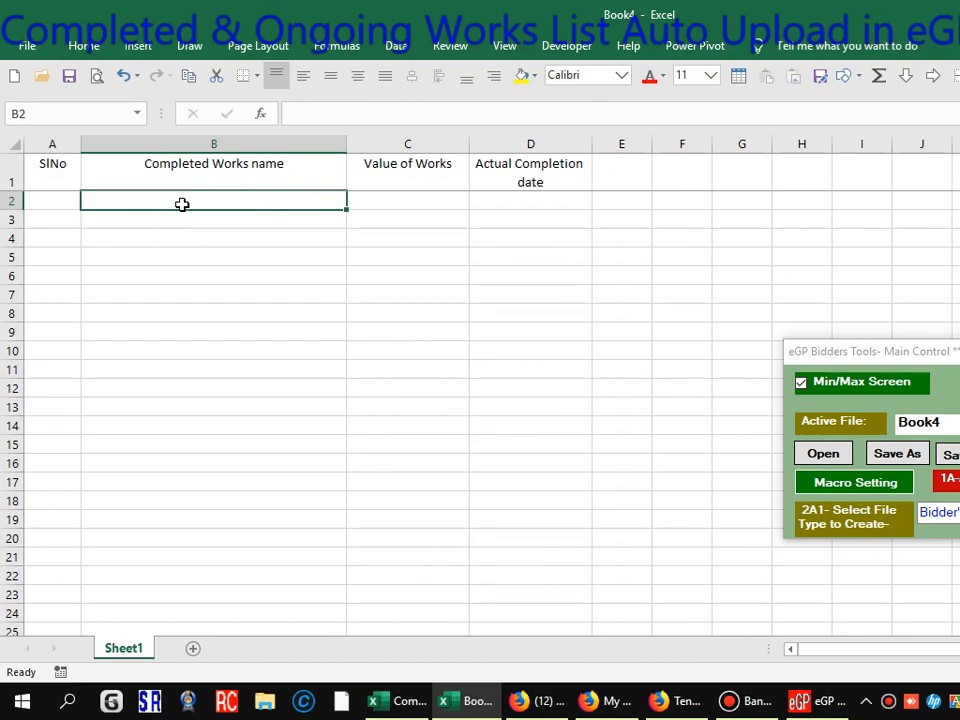
click(70, 199)
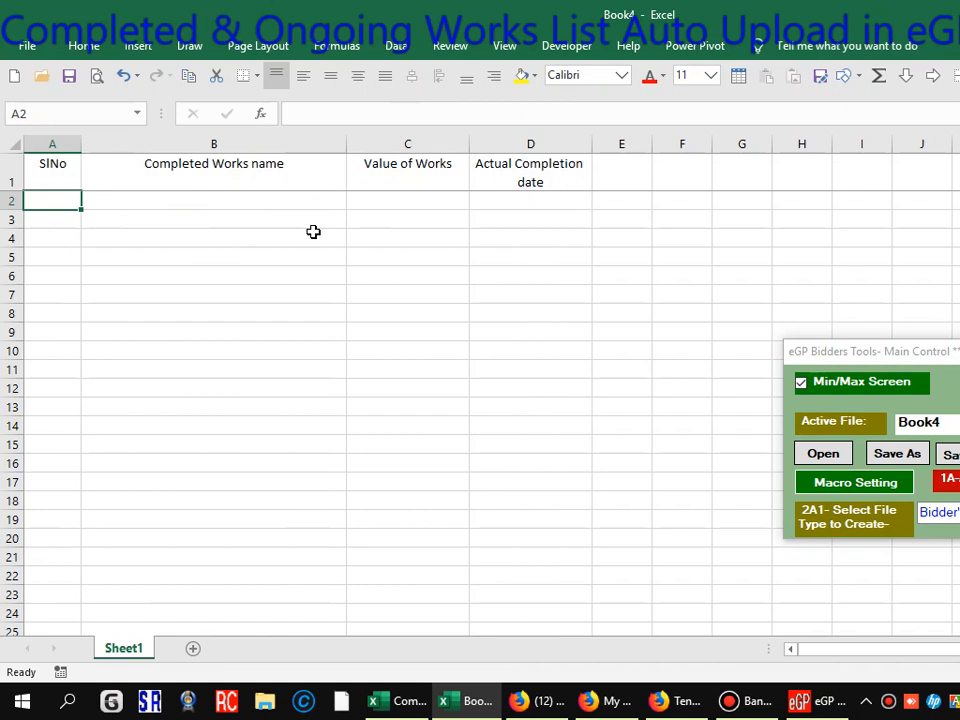
scroll(313, 232, down, 8)
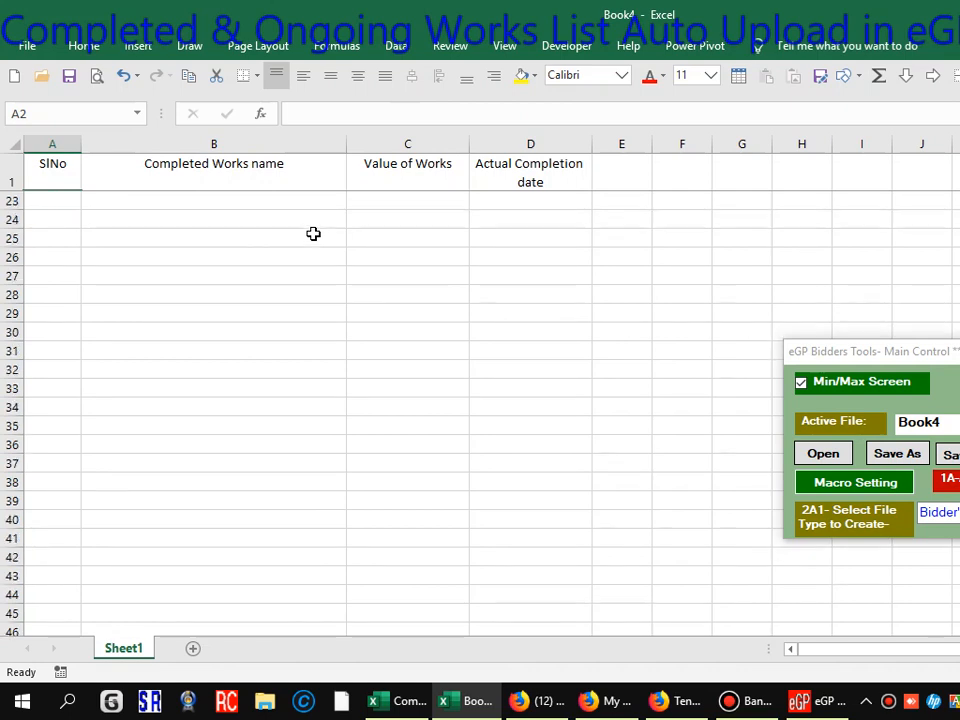
scroll(313, 235, up, 6)
scroll(313, 235, up, 2)
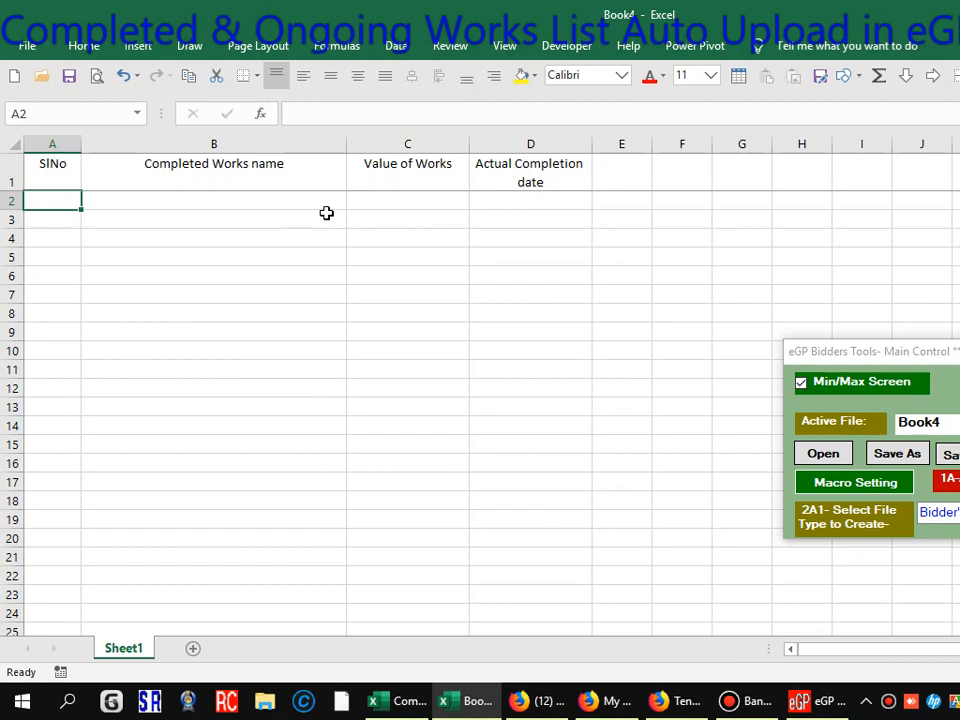
Step: Restore the main control window to view the file types for creation, and shrink the window again
click(802, 383)
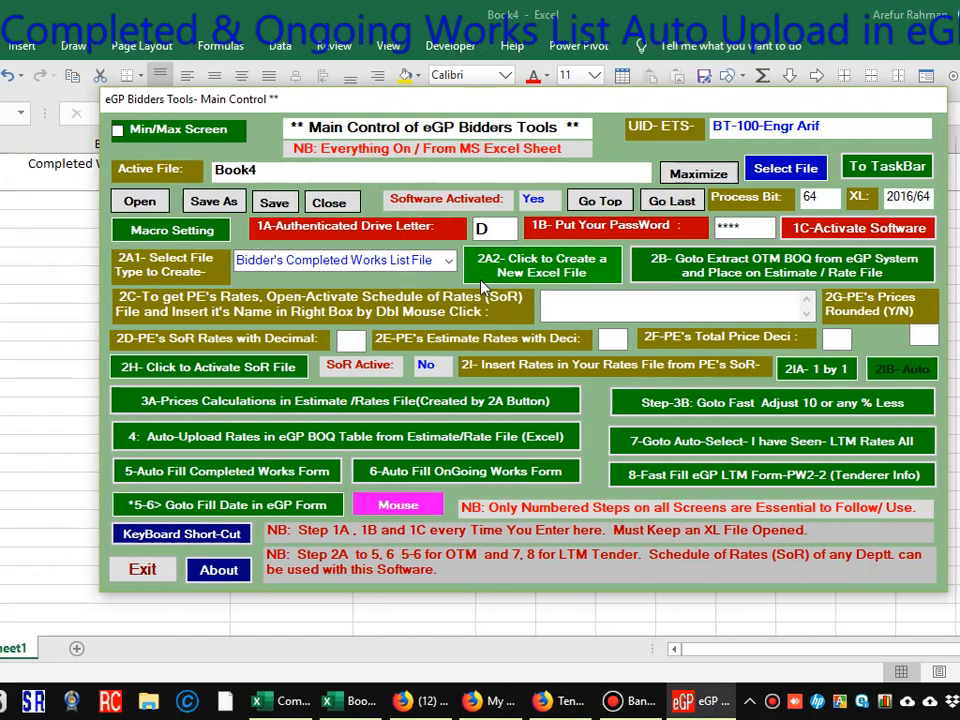
click(483, 263)
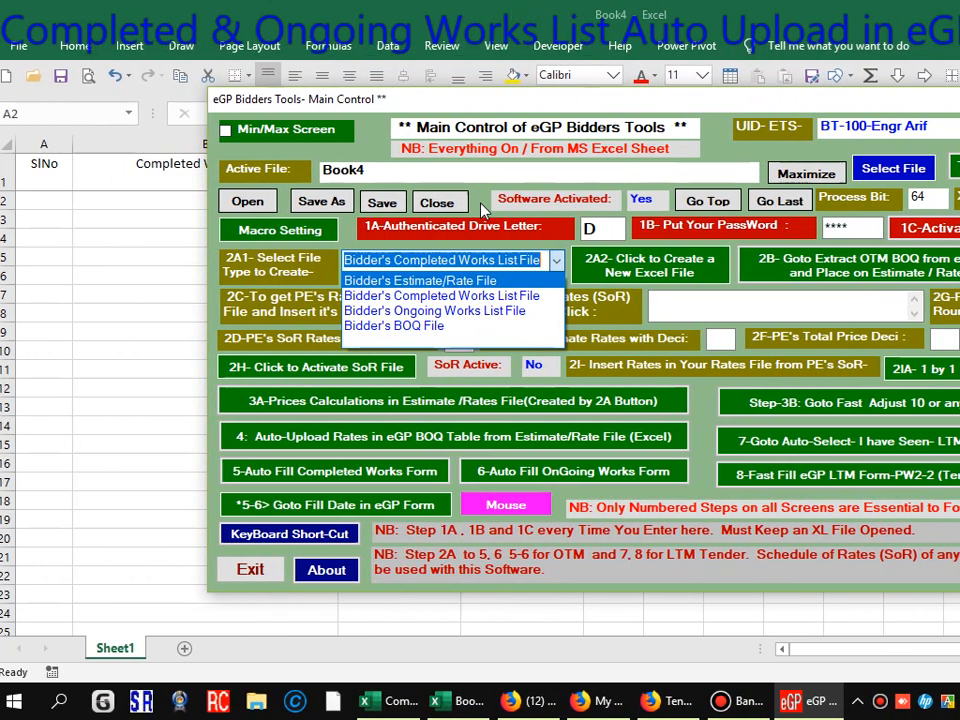
click(481, 204)
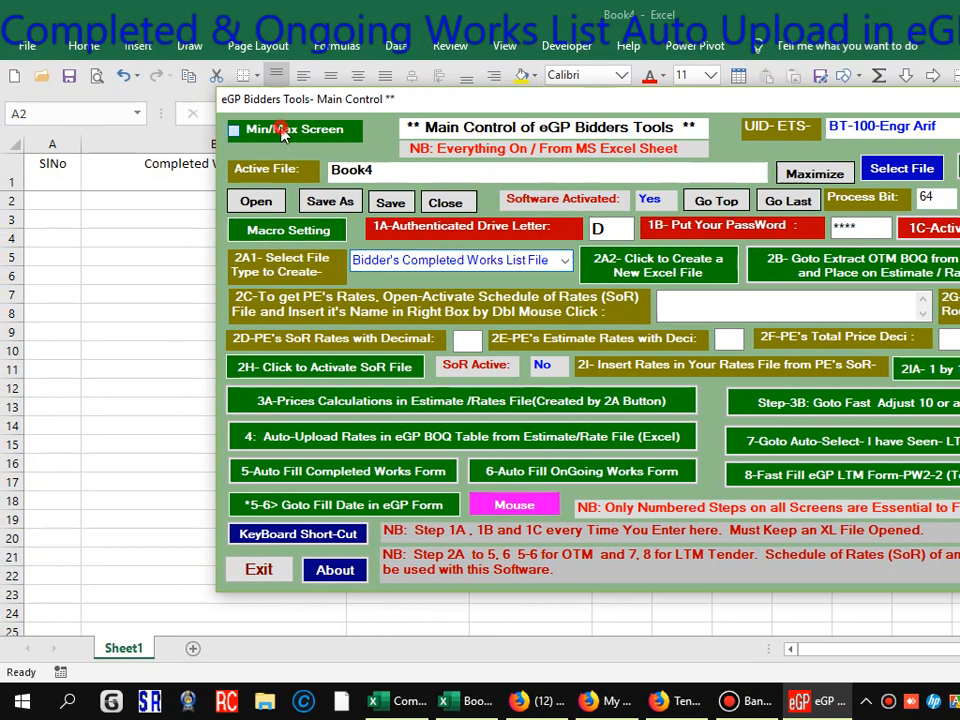
click(233, 131)
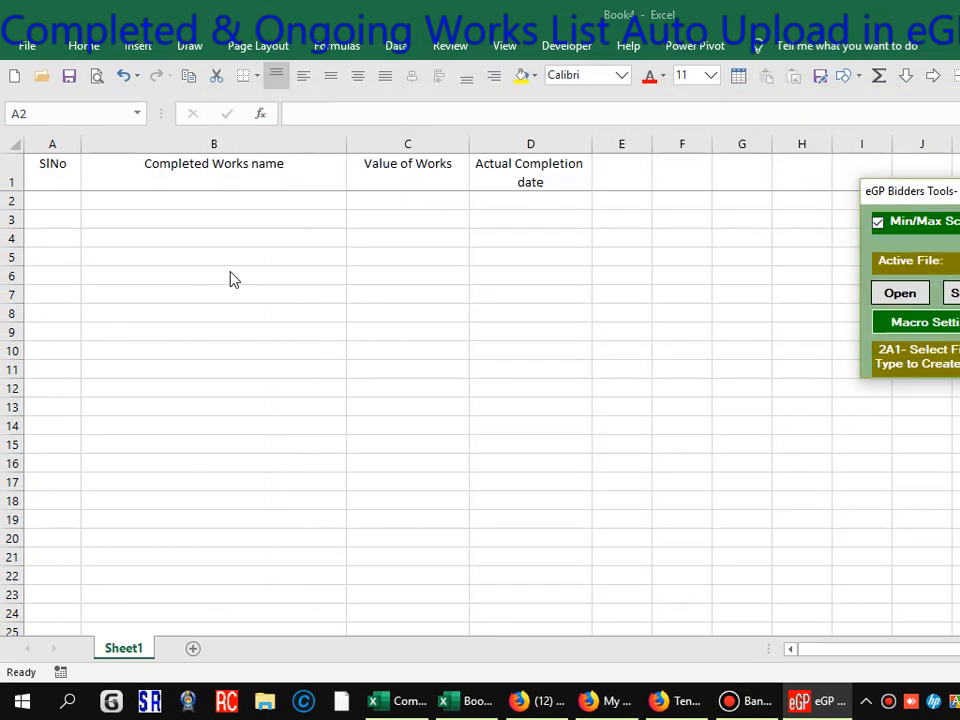
Step: Close the Book4 workbook without saving it
click(285, 253)
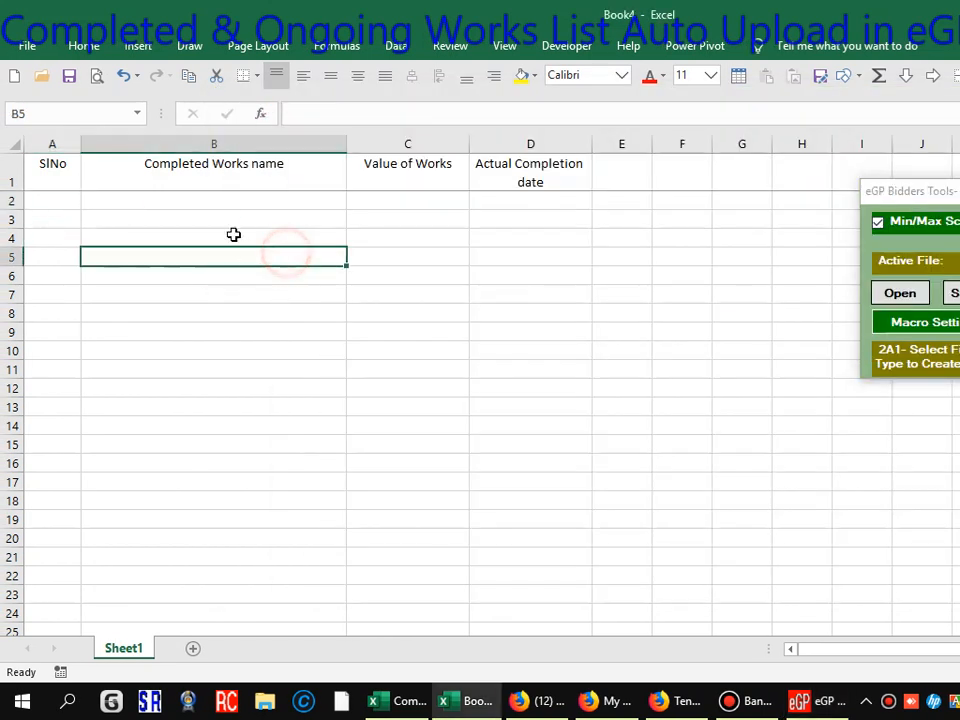
click(291, 220)
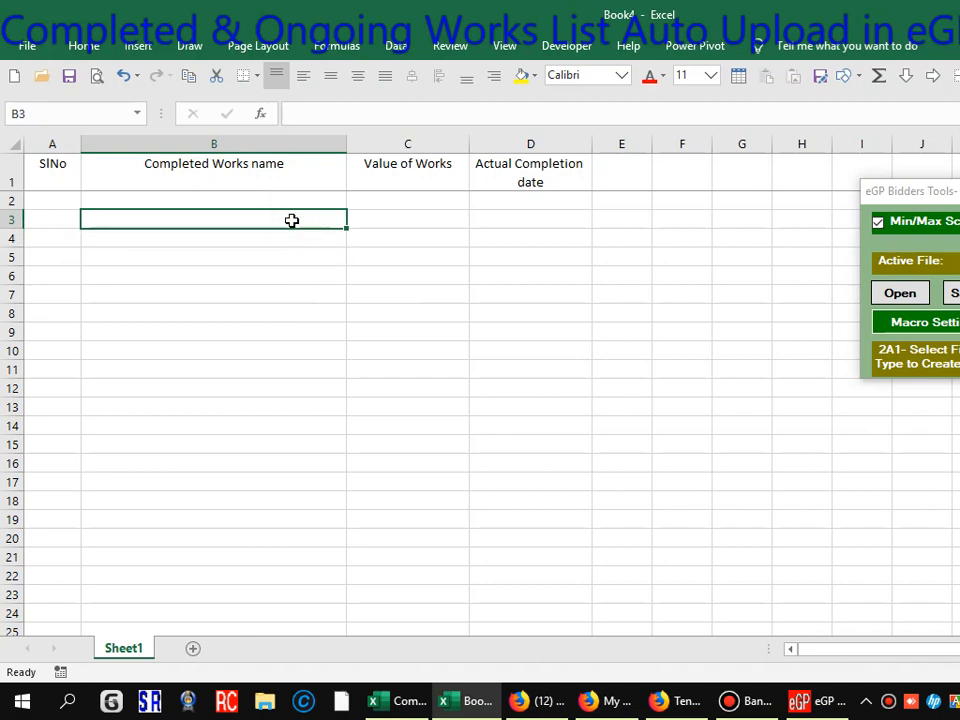
click(28, 48)
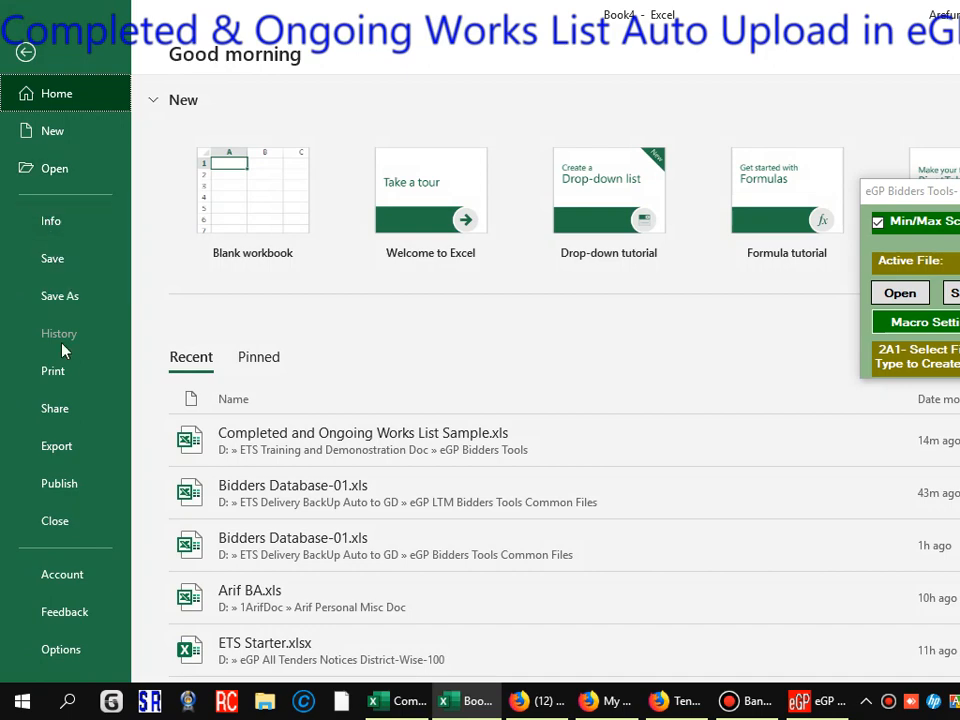
click(50, 521)
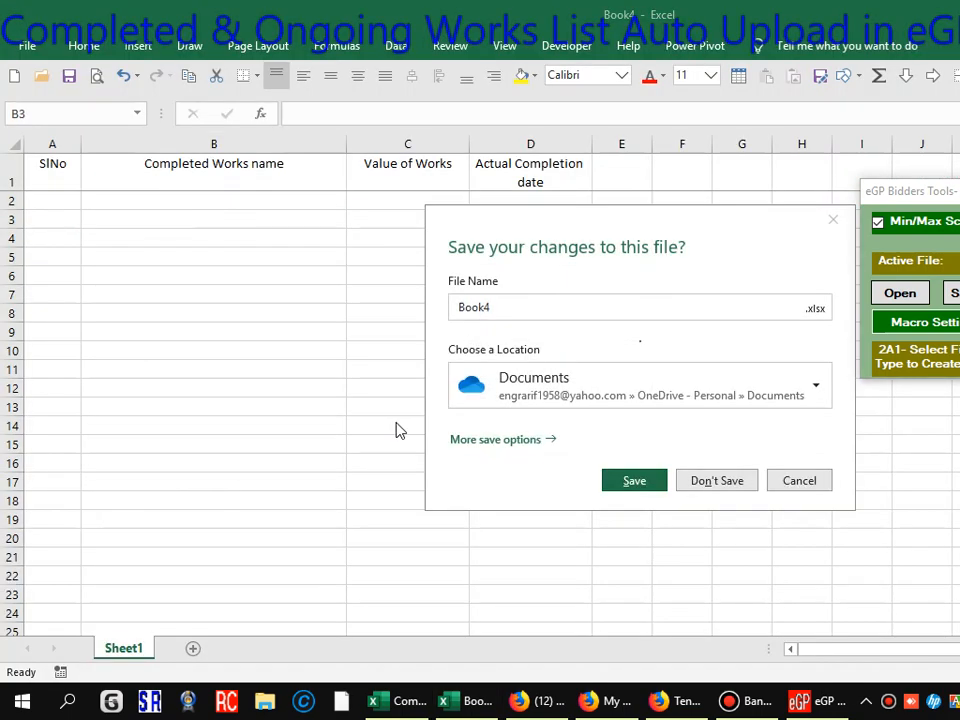
click(717, 480)
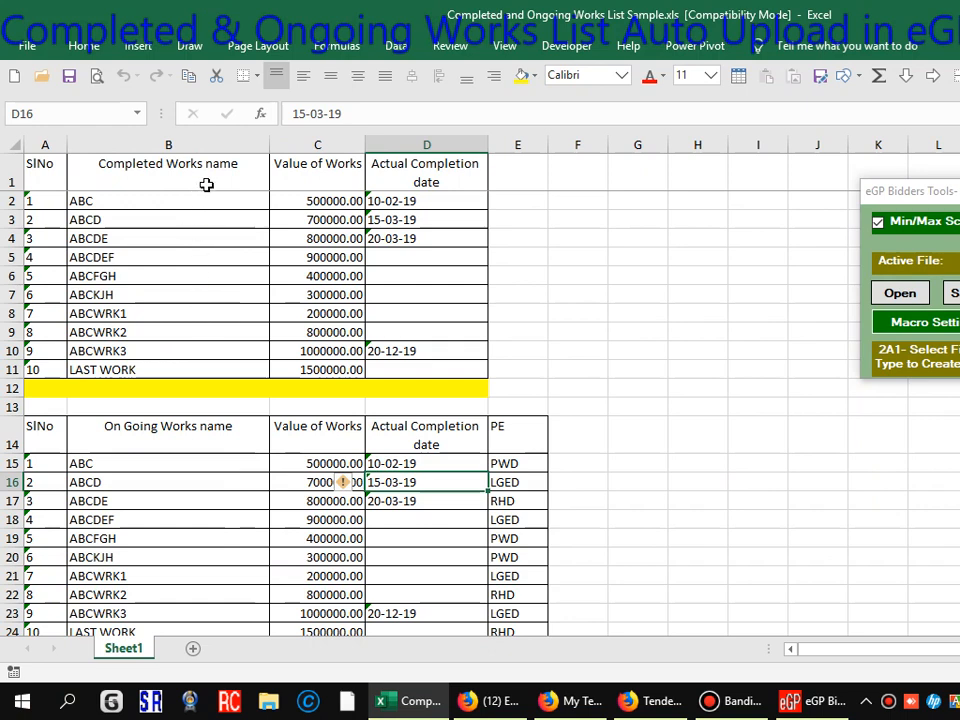
Step: Examine the completed and ongoing works lists in the sample workbook, including the completion date entries
click(191, 368)
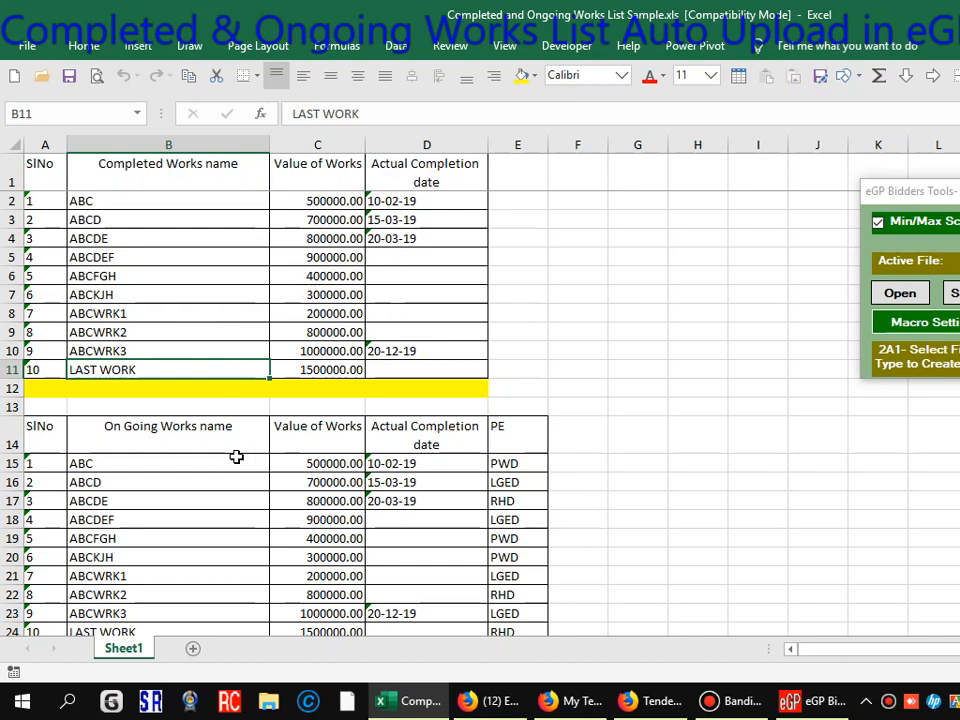
scroll(236, 456, down, 1)
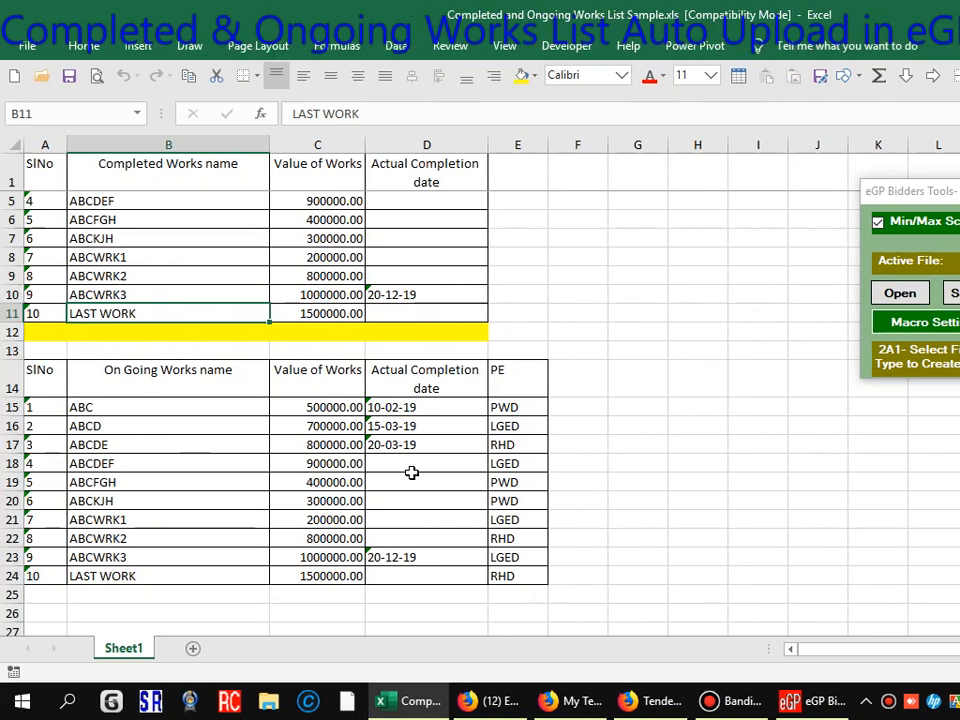
scroll(411, 472, up, 2)
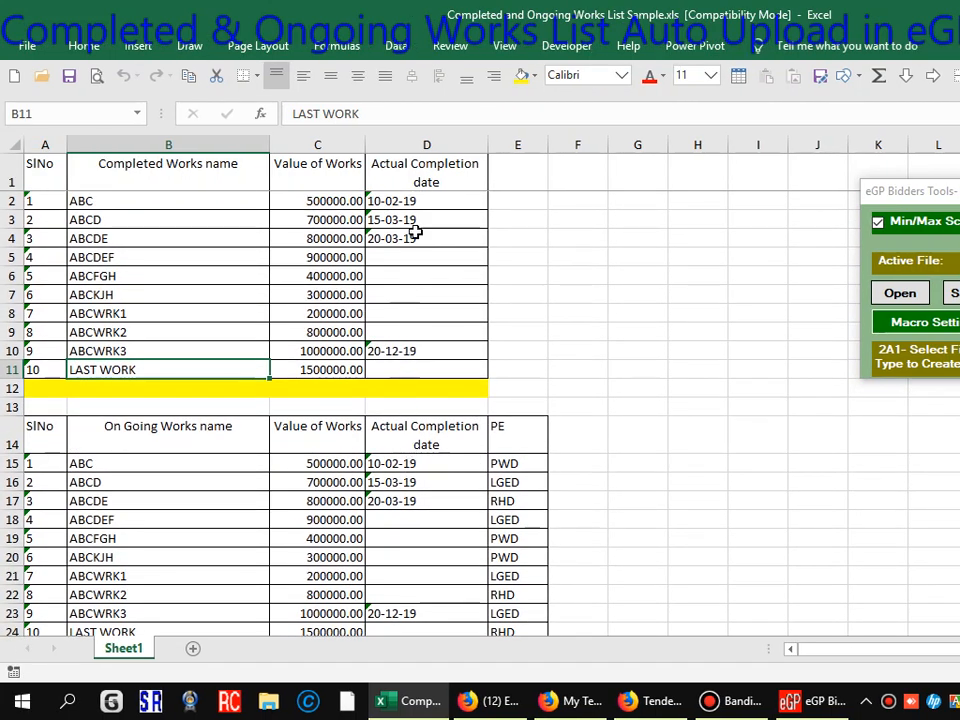
click(433, 204)
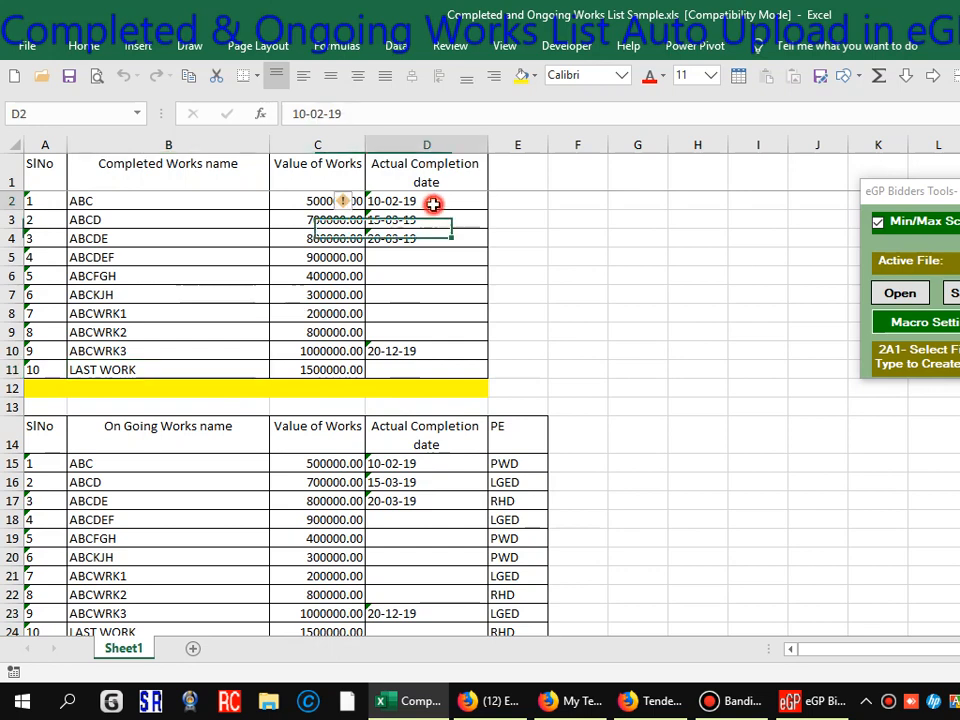
Step: Set the cell format for the whole Actual Completion date column and check the dates of works 3 and 9
click(426, 146)
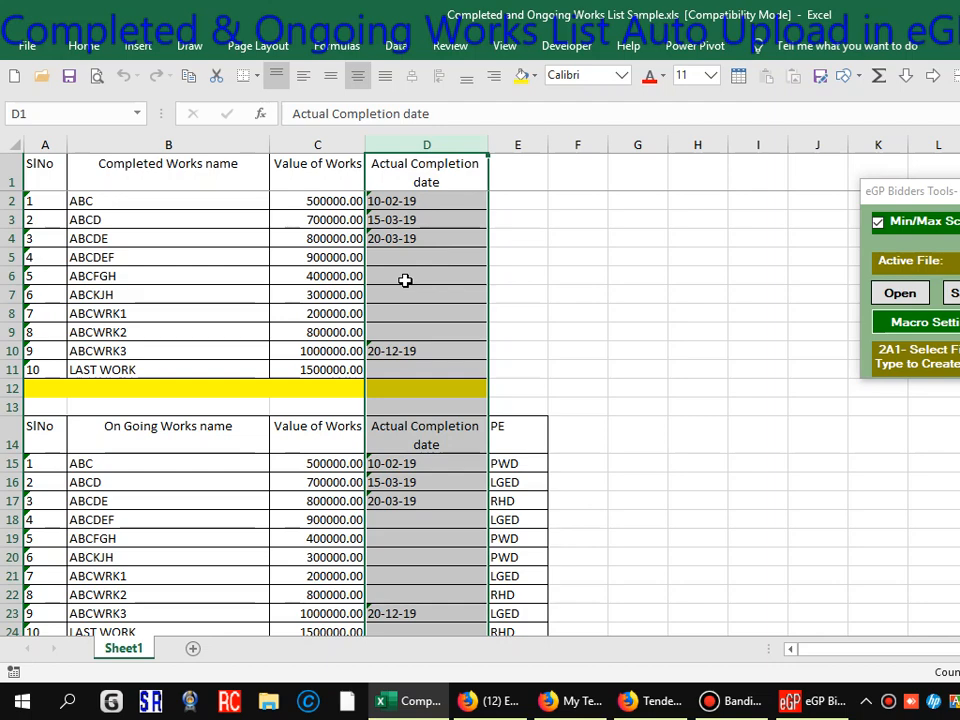
key(ctrl+1)
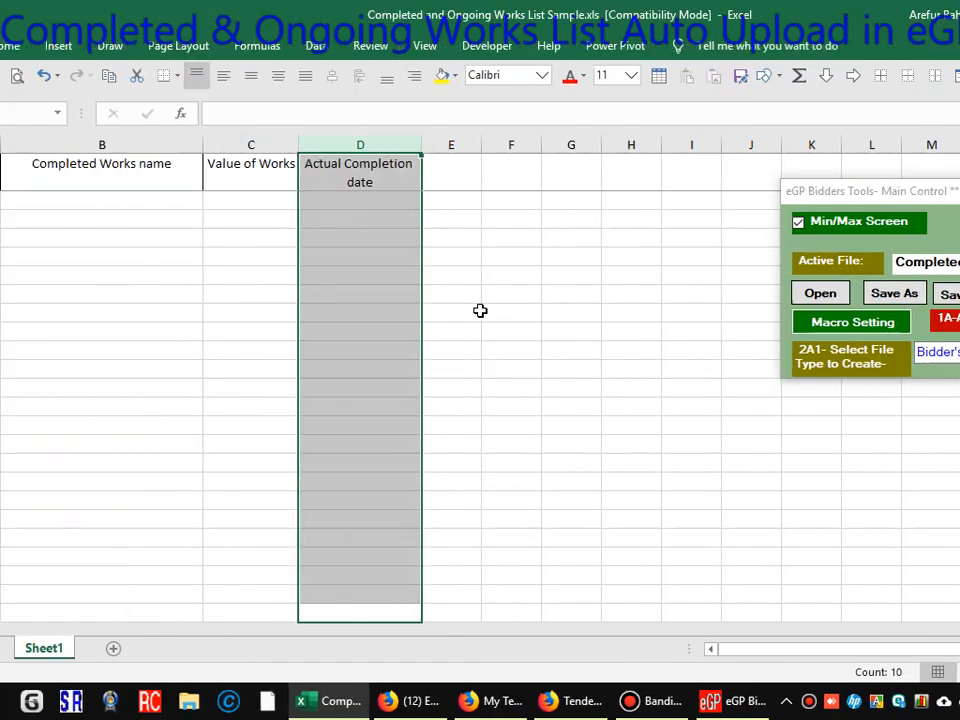
click(194, 373)
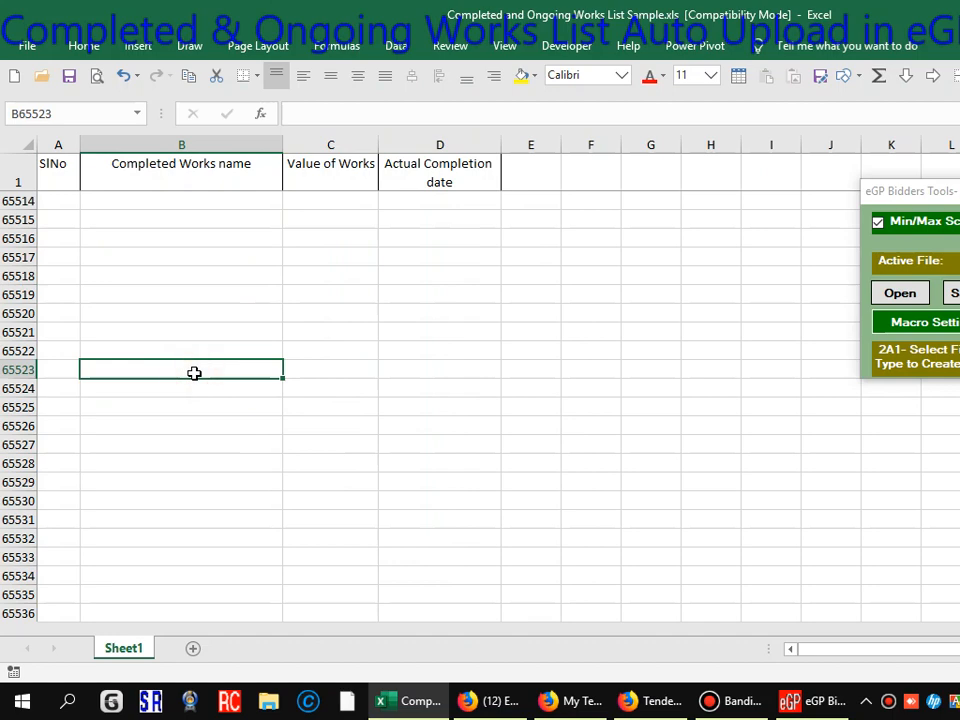
key(ctrl+Home)
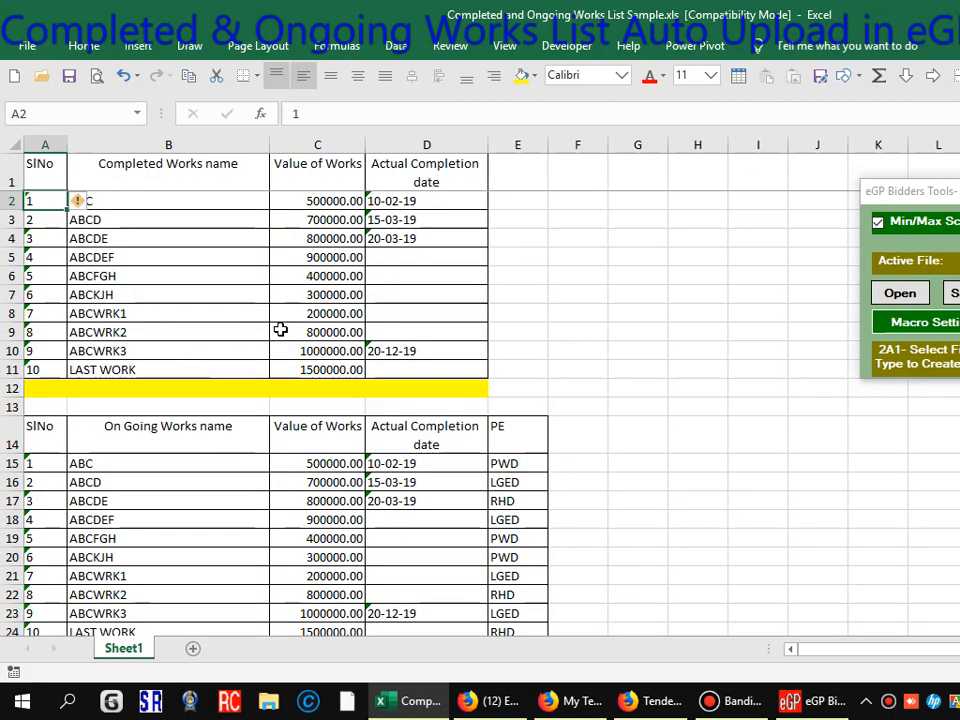
click(423, 239)
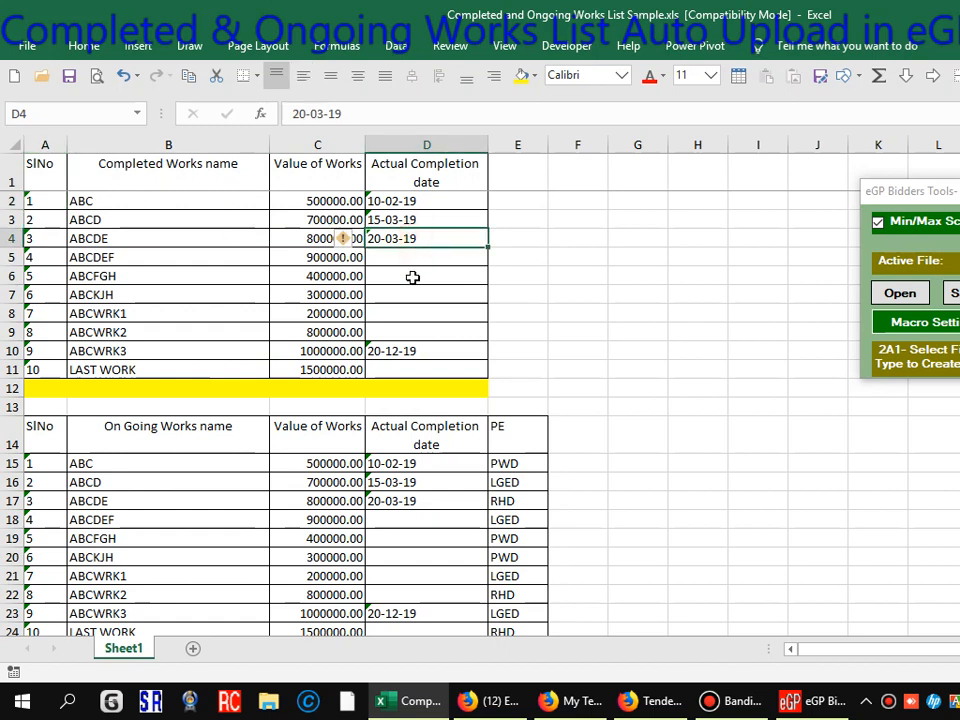
click(413, 354)
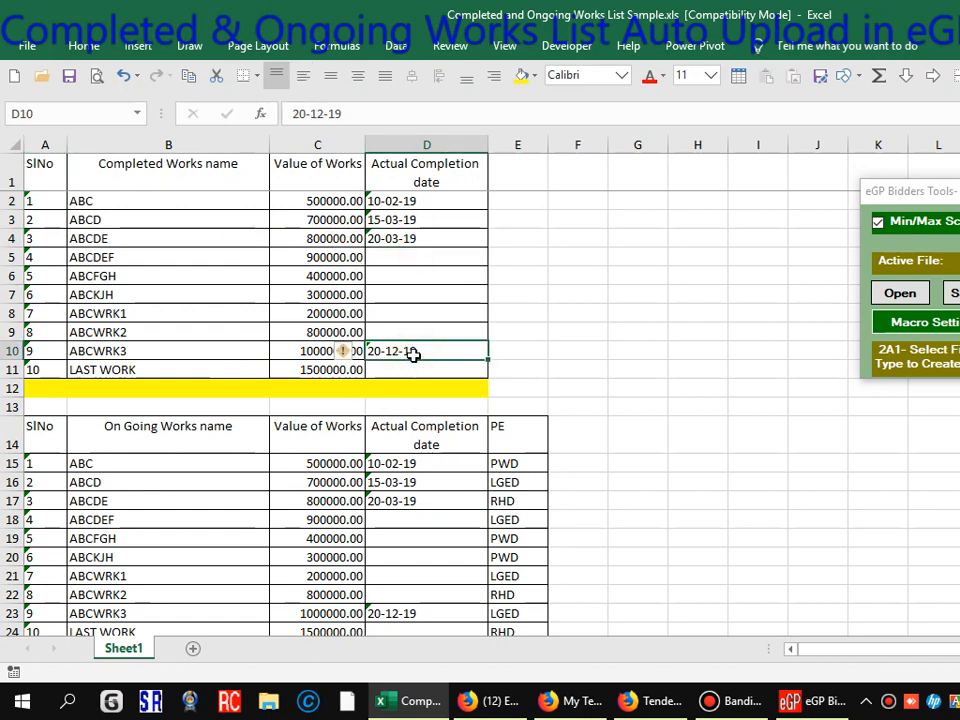
Step: Restore the main control window and open the helper for filling dates in the eGP form
click(420, 239)
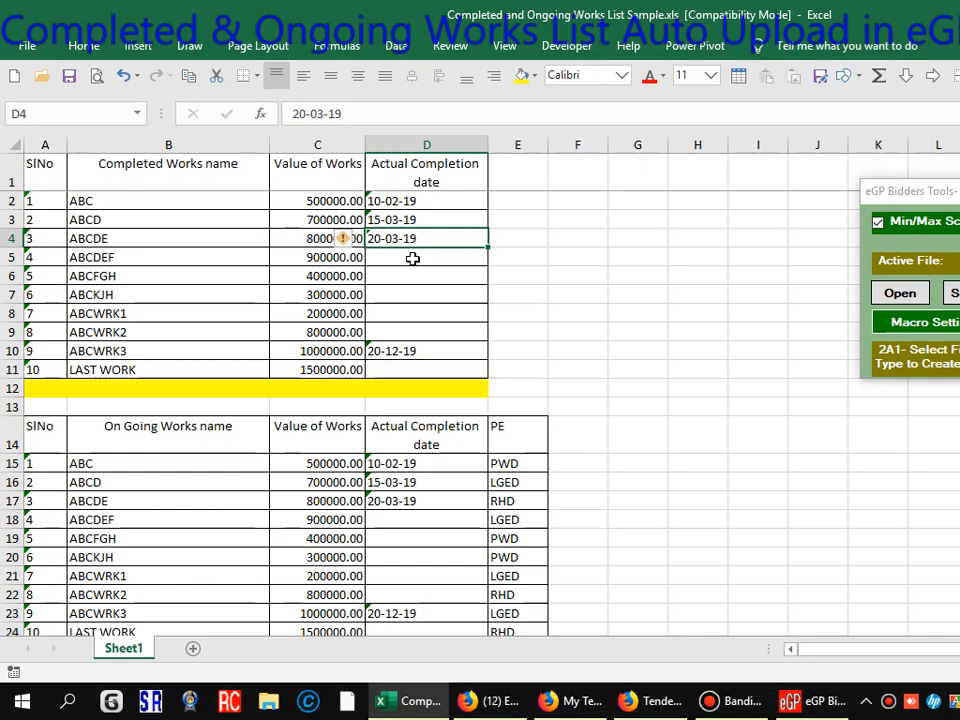
click(412, 258)
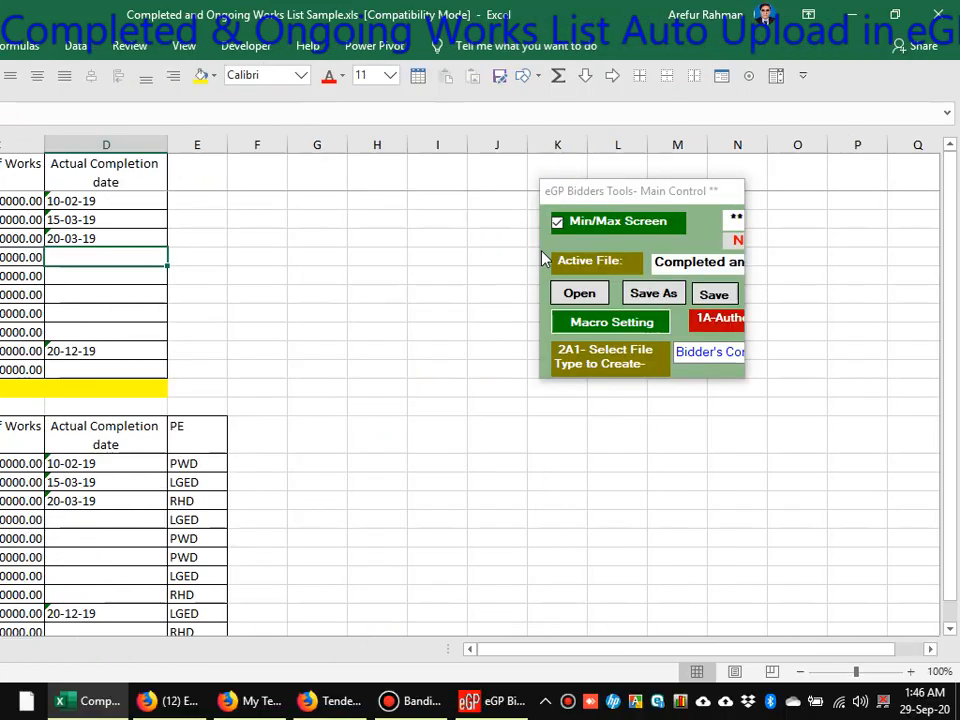
click(568, 221)
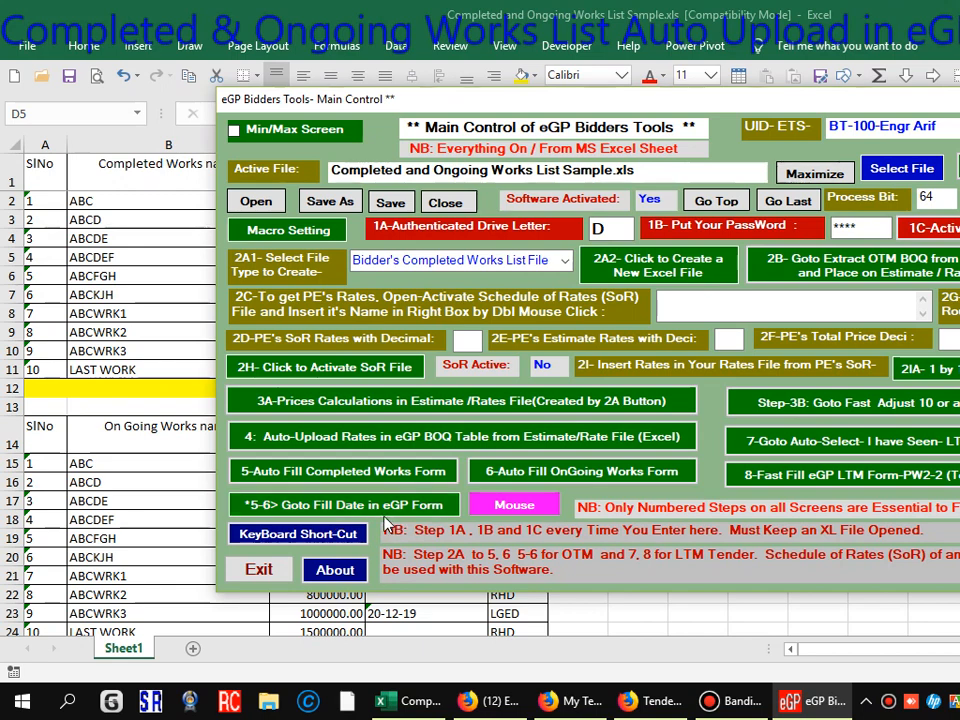
click(381, 512)
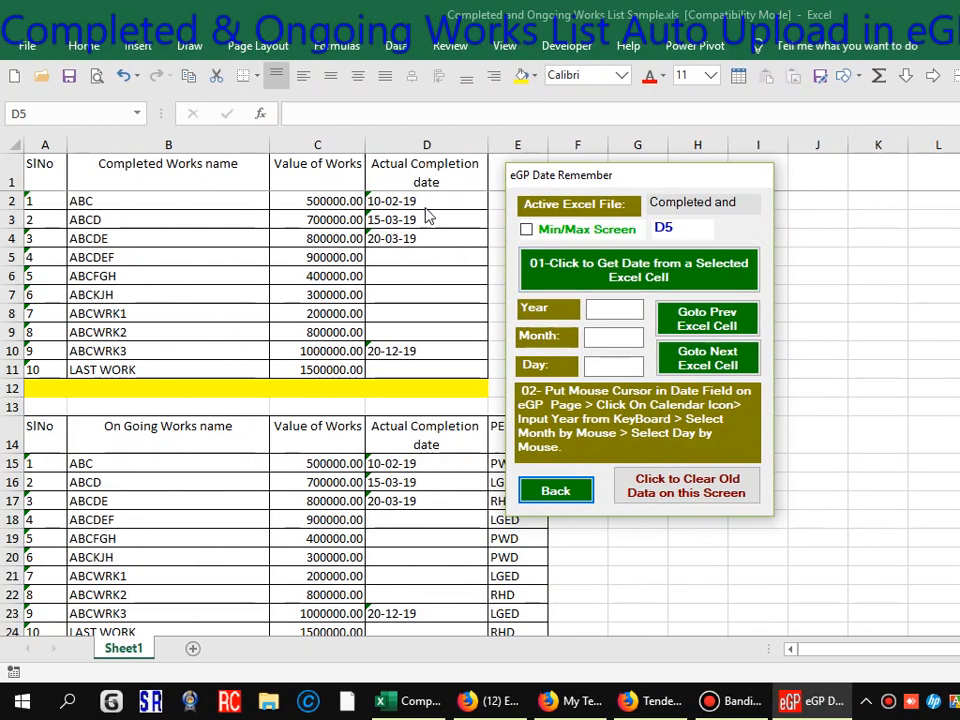
Step: Get the completion date of completed work 1 from cell D2 into the date helper and check its Year field
click(425, 207)
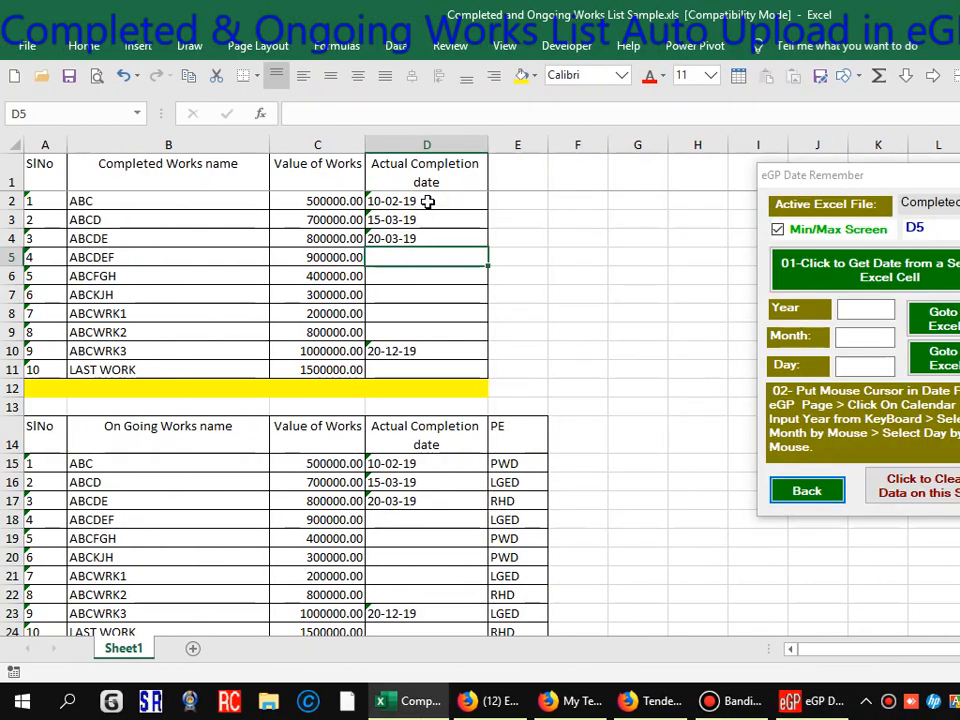
click(427, 202)
click(512, 233)
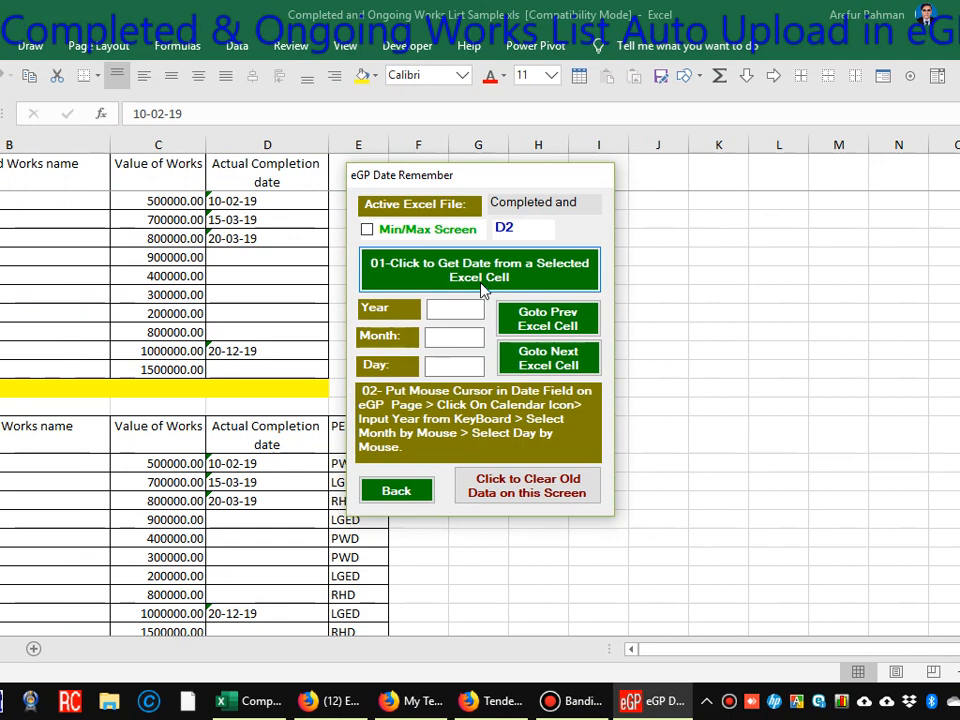
click(478, 277)
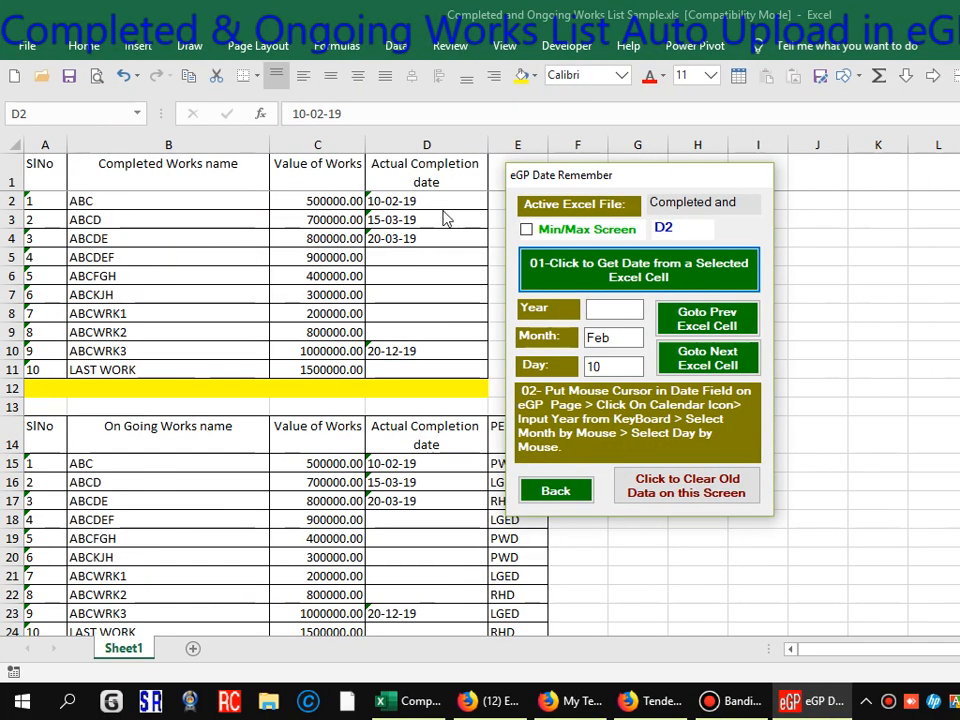
click(443, 209)
click(873, 231)
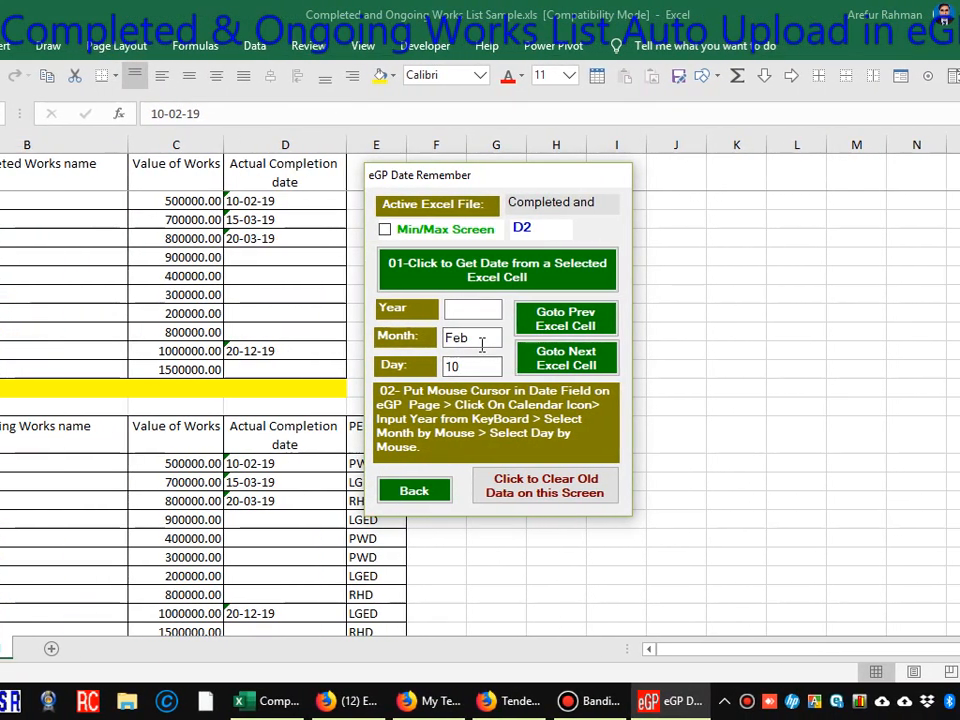
click(476, 310)
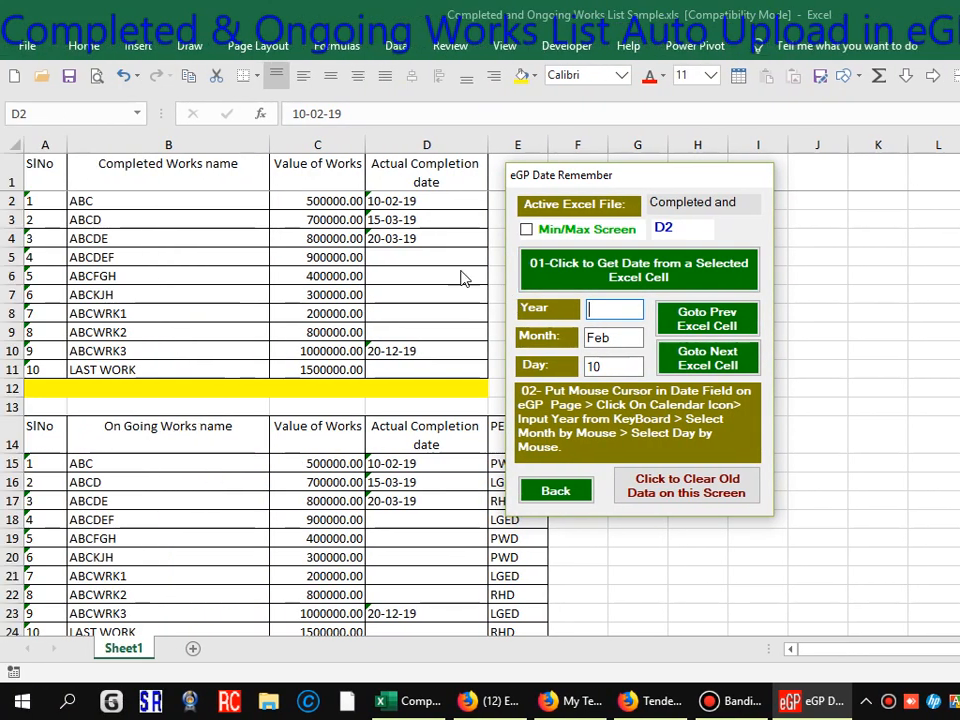
Step: Format the completion date cells D2 to D10 of the completed works as Date with the type 14-03-2012
click(290, 259)
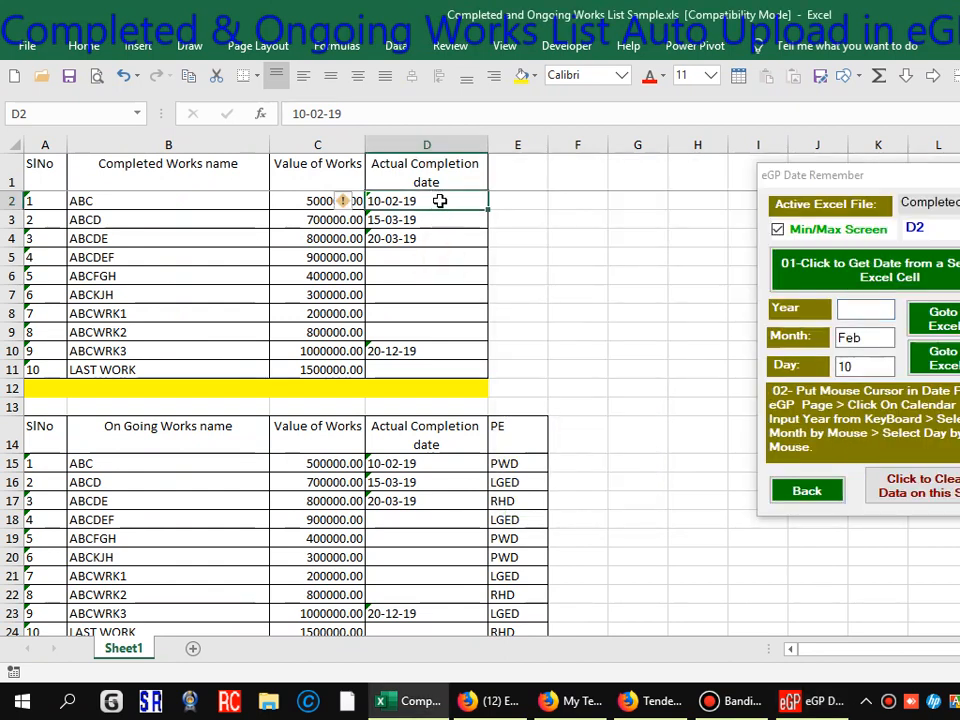
drag(440, 202, 430, 350)
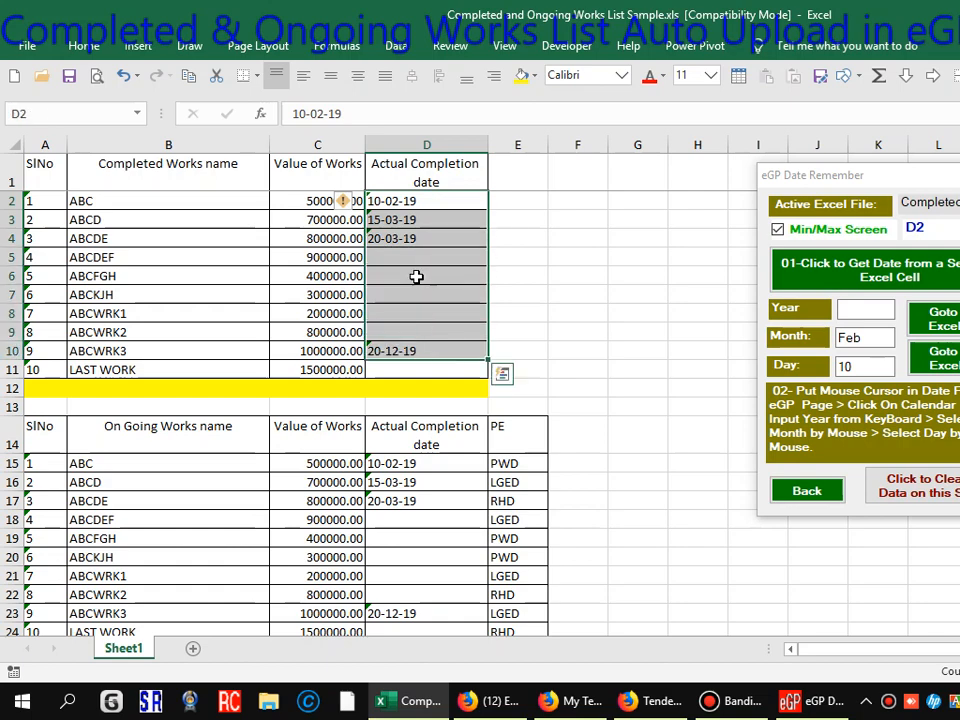
key(ctrl+1)
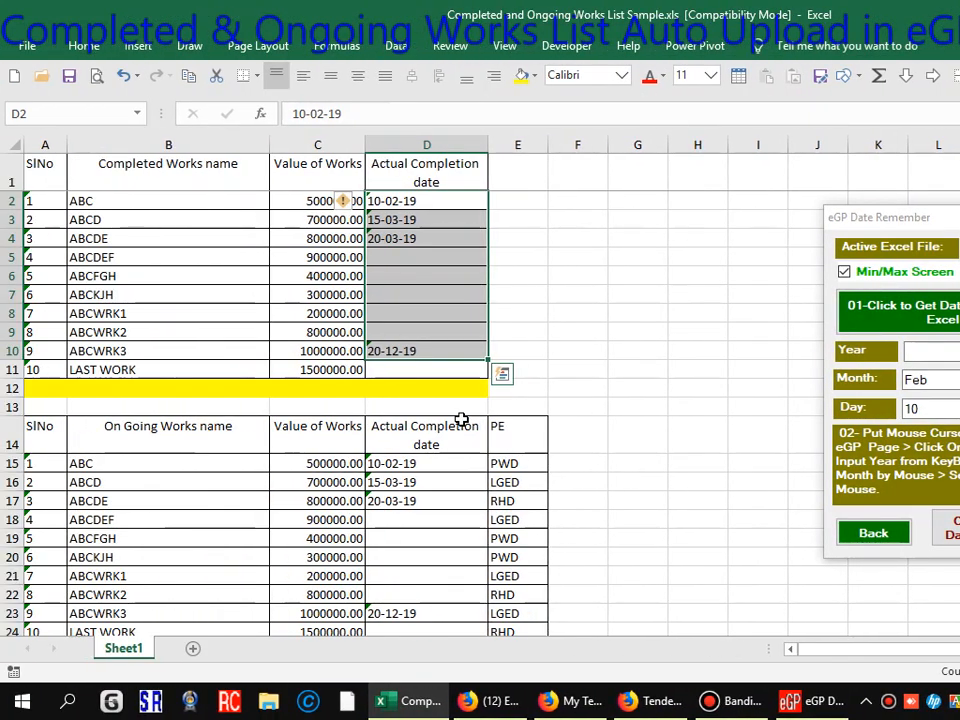
key(ctrl+1)
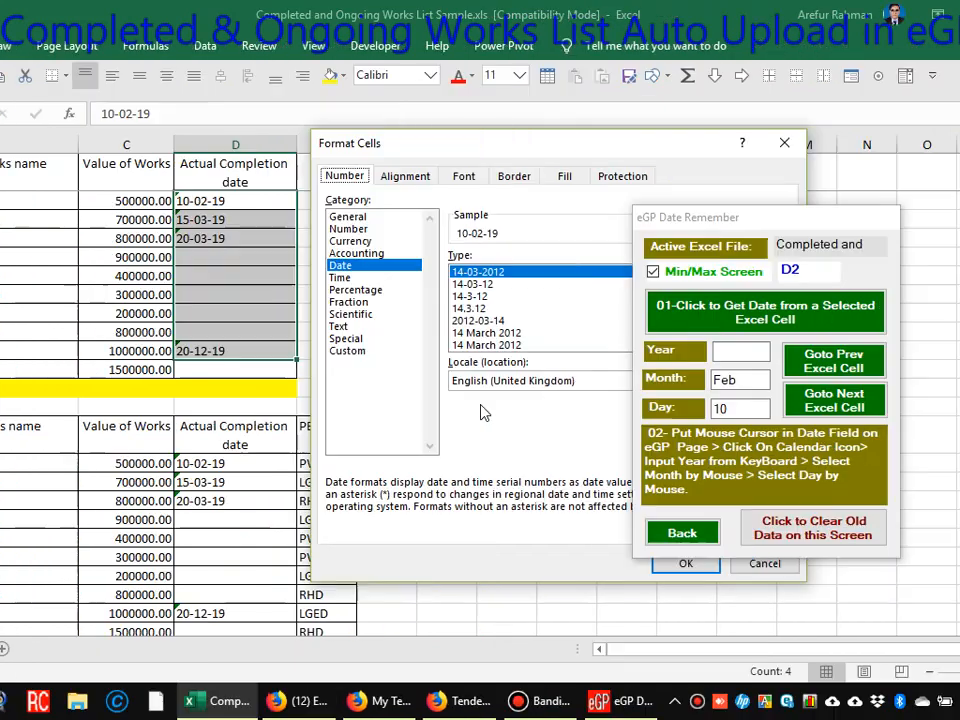
click(678, 272)
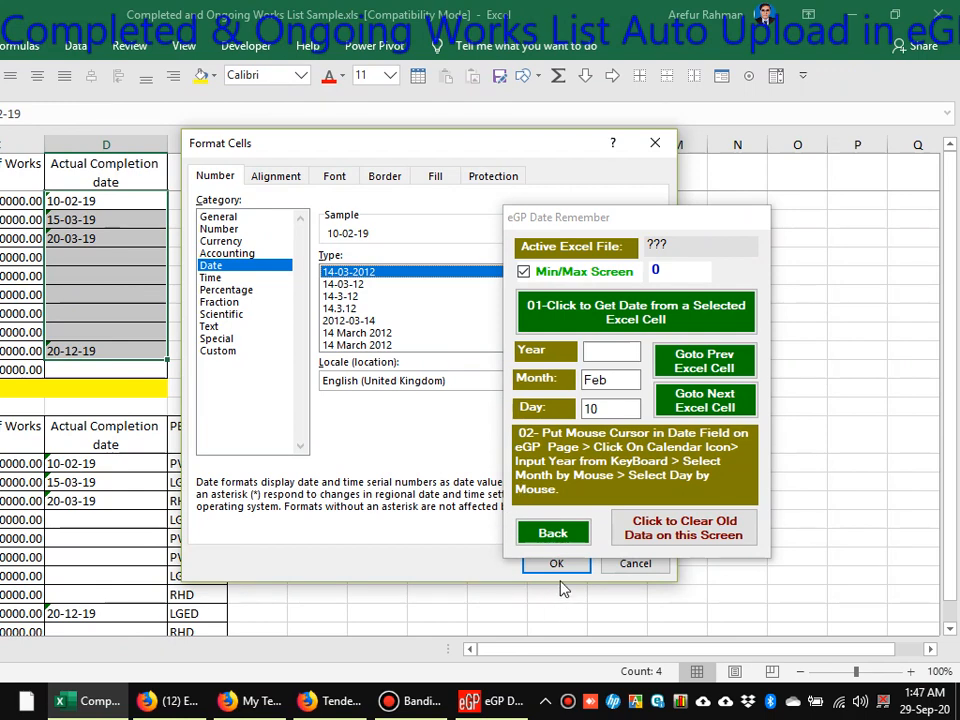
click(560, 566)
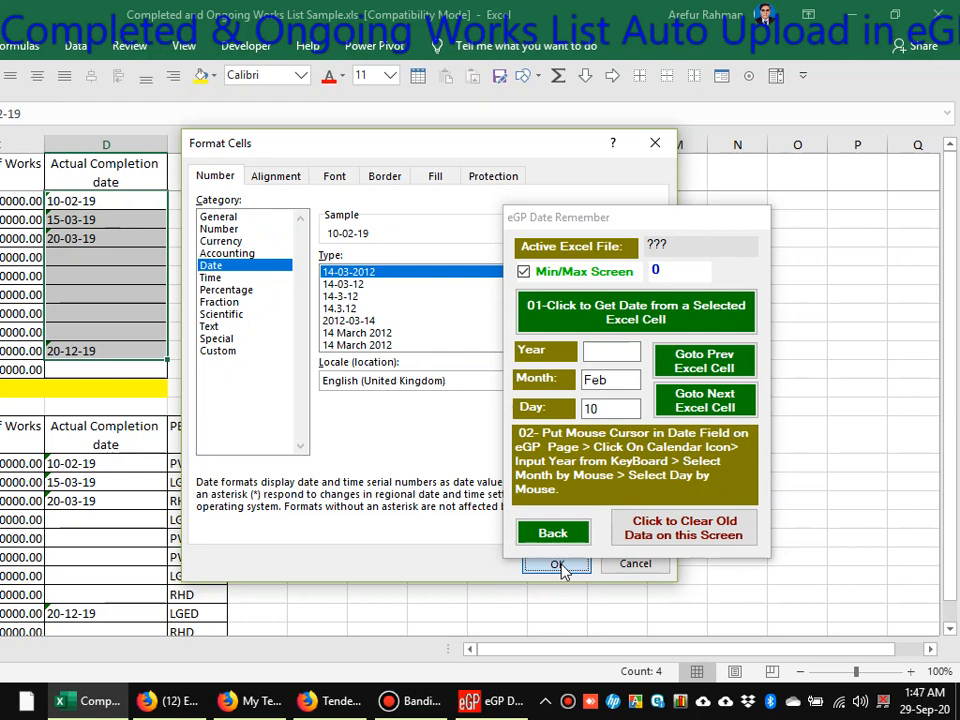
click(557, 564)
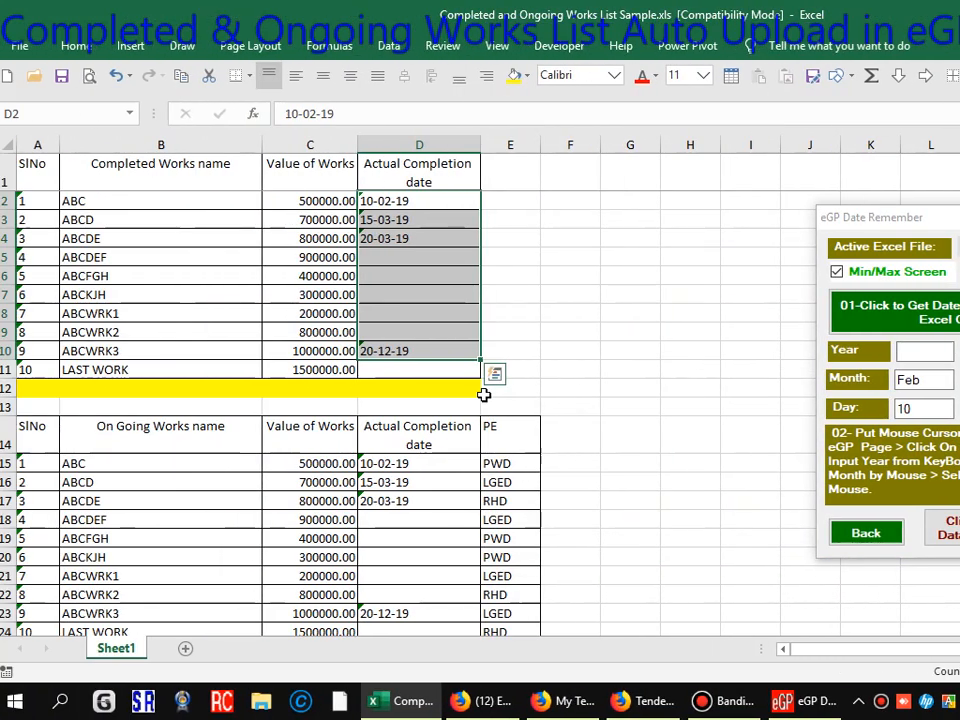
Step: Advance the date helper from cell D2 to D3 and get that cell's date
click(421, 332)
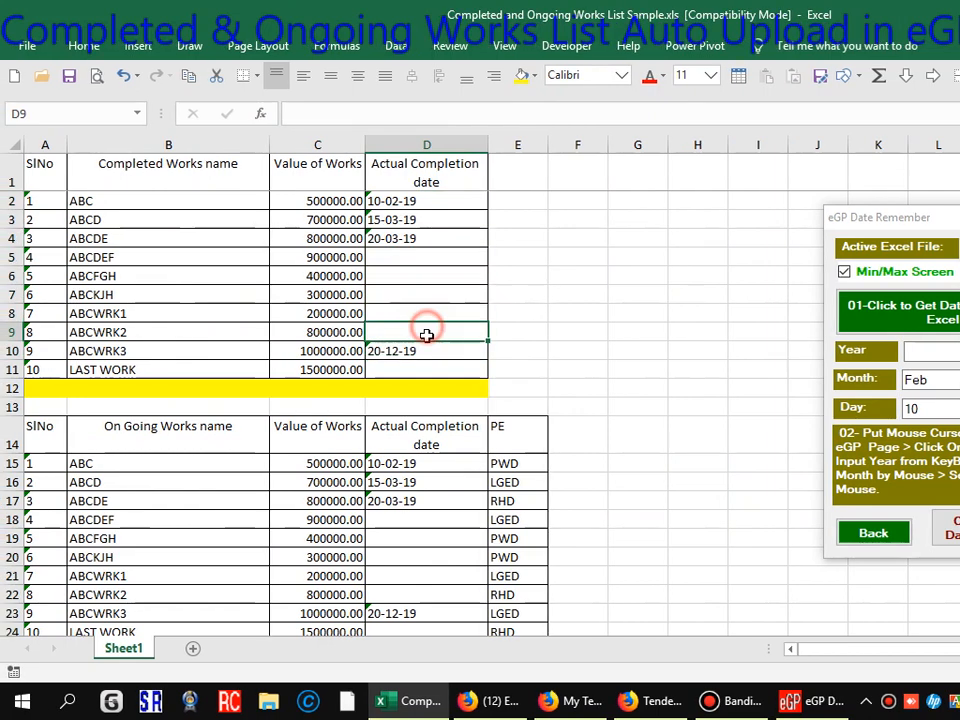
click(419, 204)
click(915, 272)
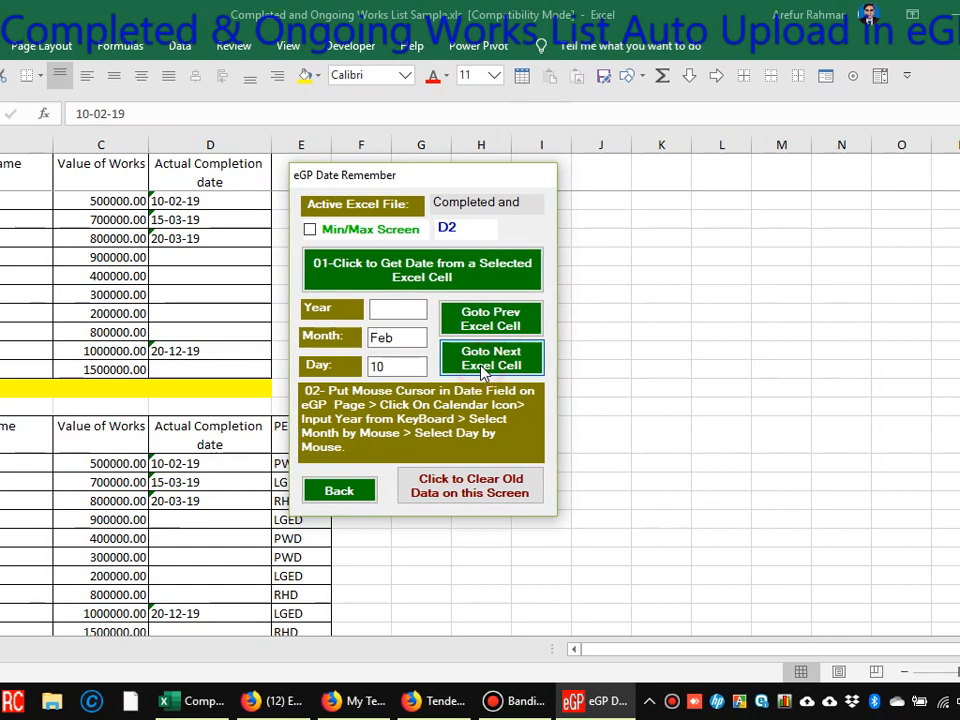
click(484, 360)
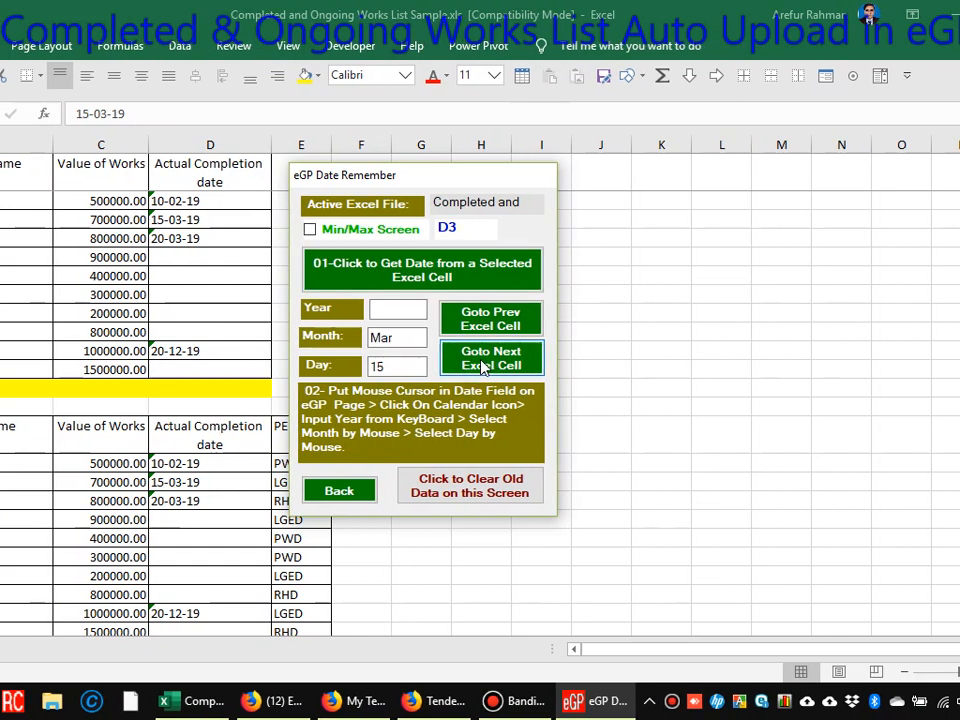
click(454, 271)
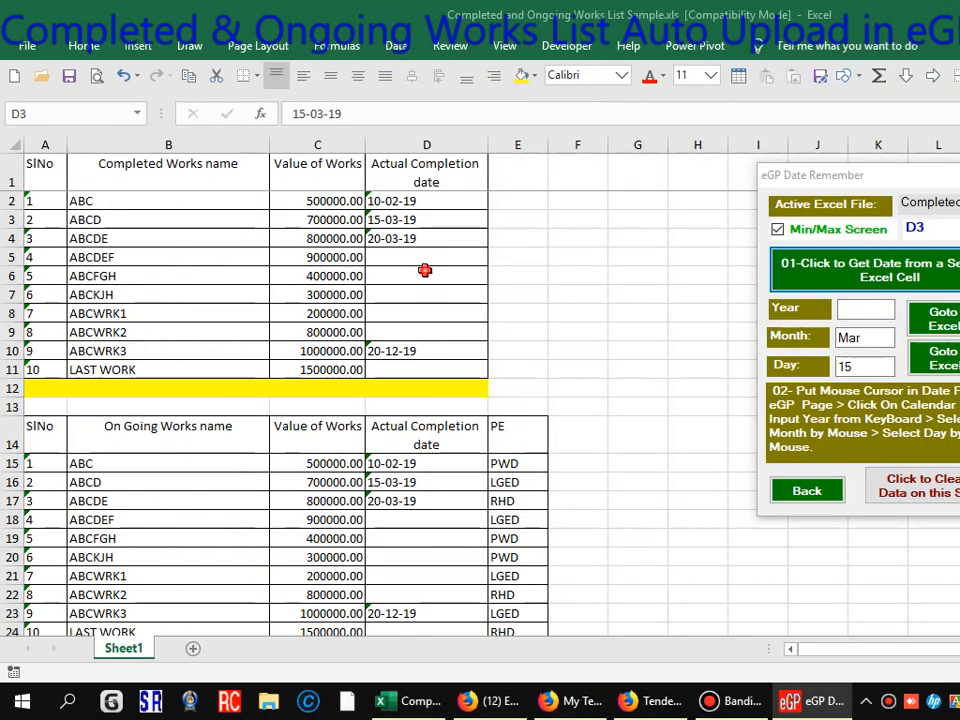
Step: Re-enter the completion dates of completed works 1 to 3 as 10-02-2019, 15-03-2019 and 20-03-2017
click(433, 201)
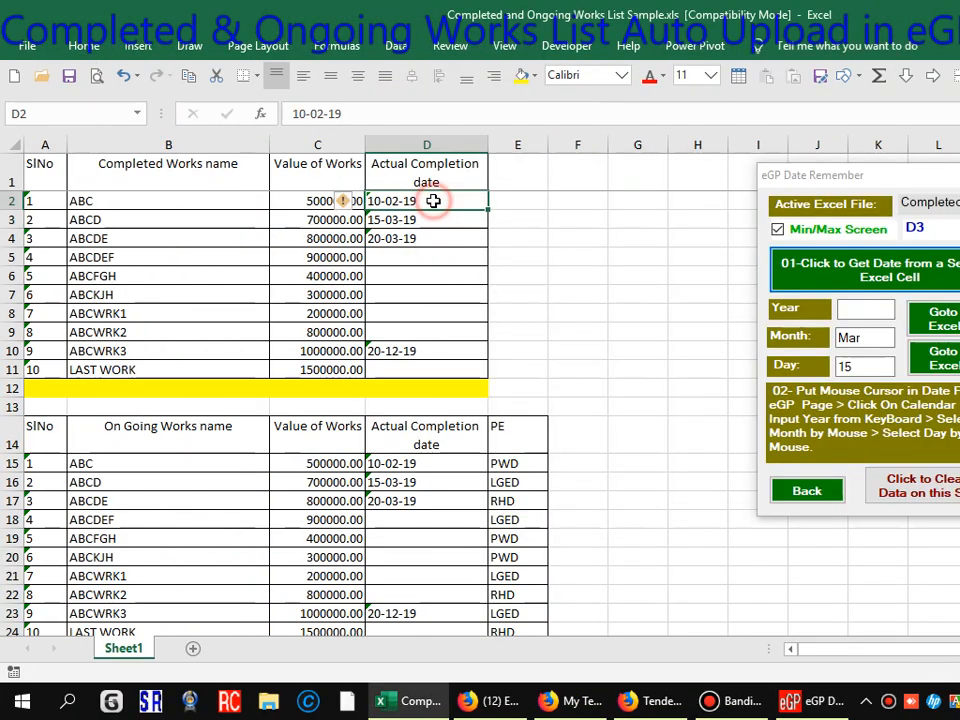
text(1)
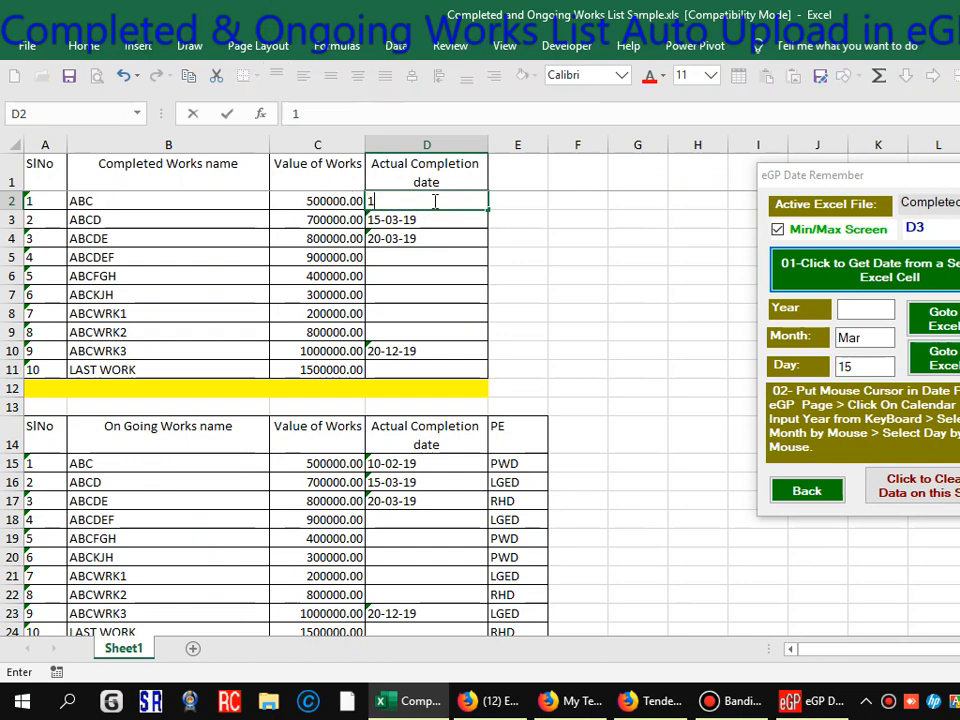
text(0-02-2019)
key(Return)
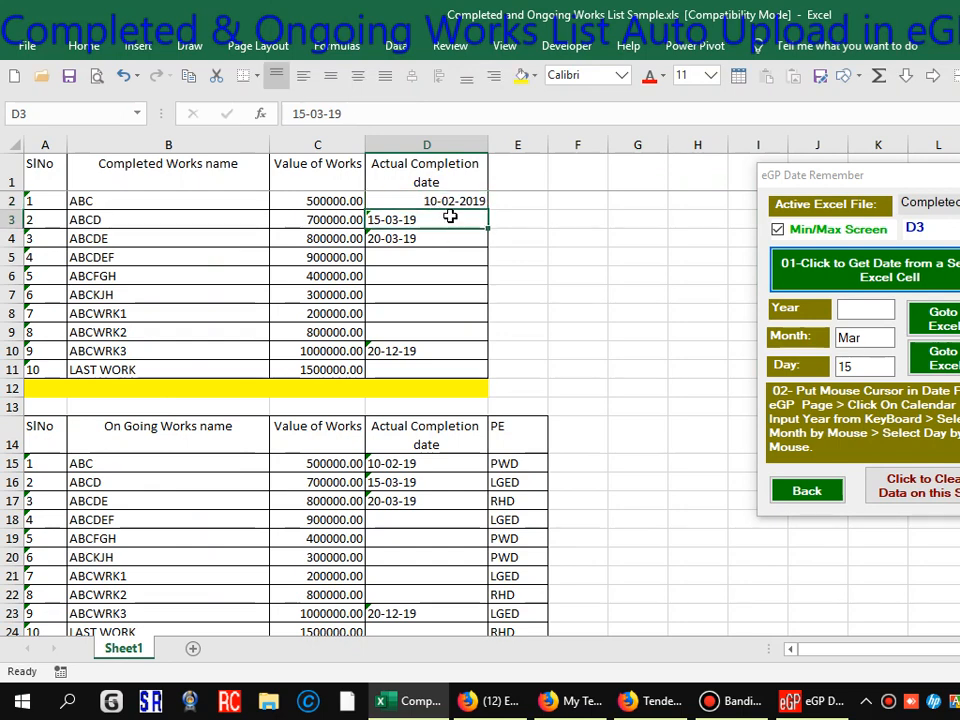
text(15)
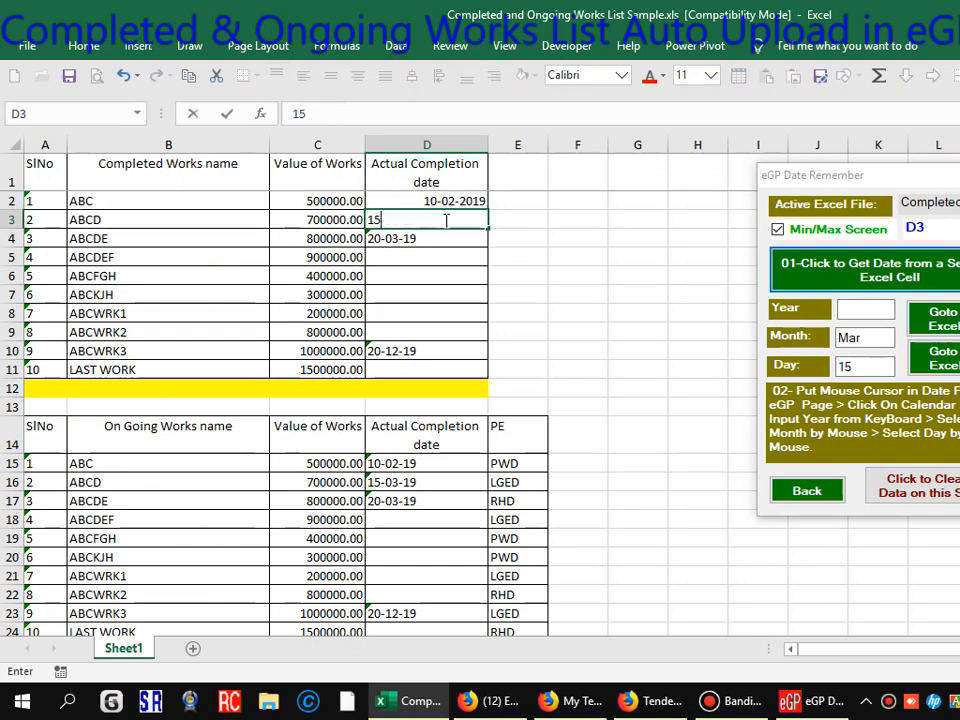
text(-03-2019)
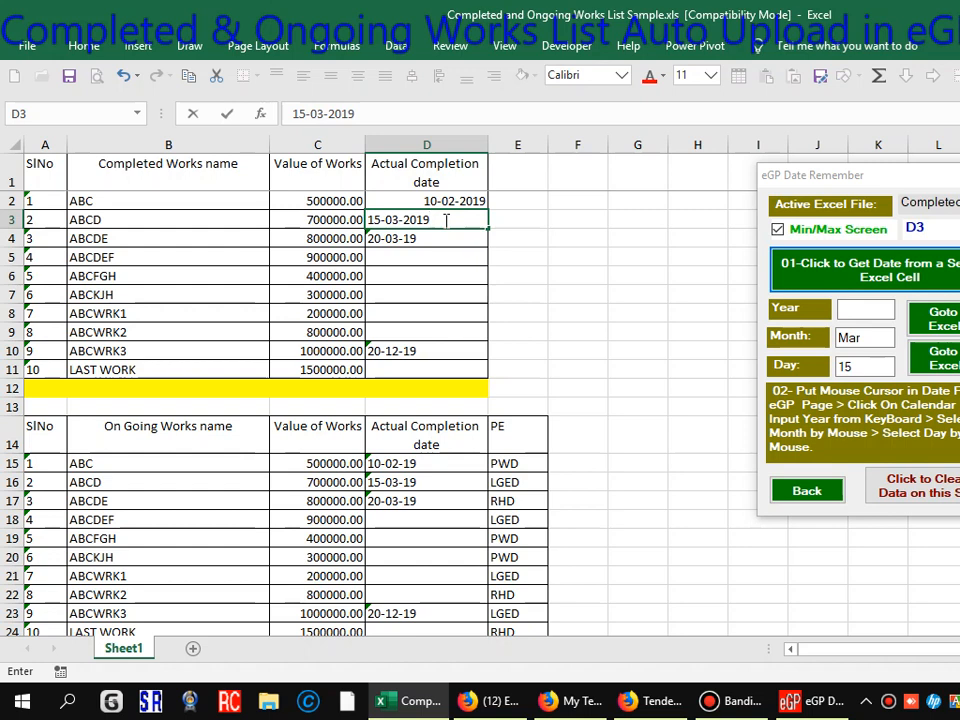
key(Return)
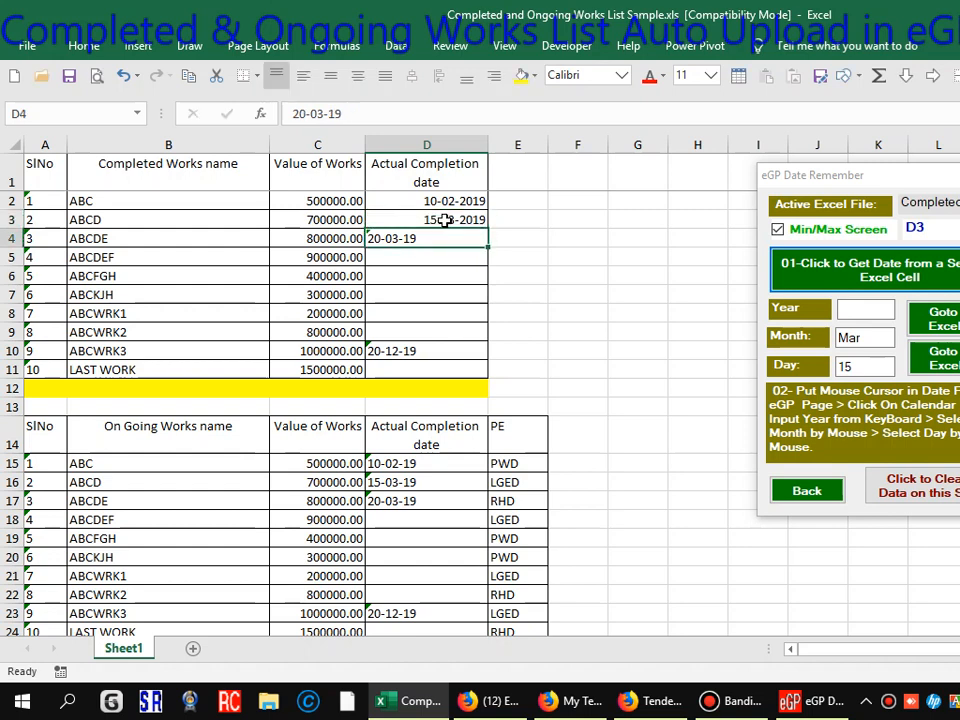
text(20)
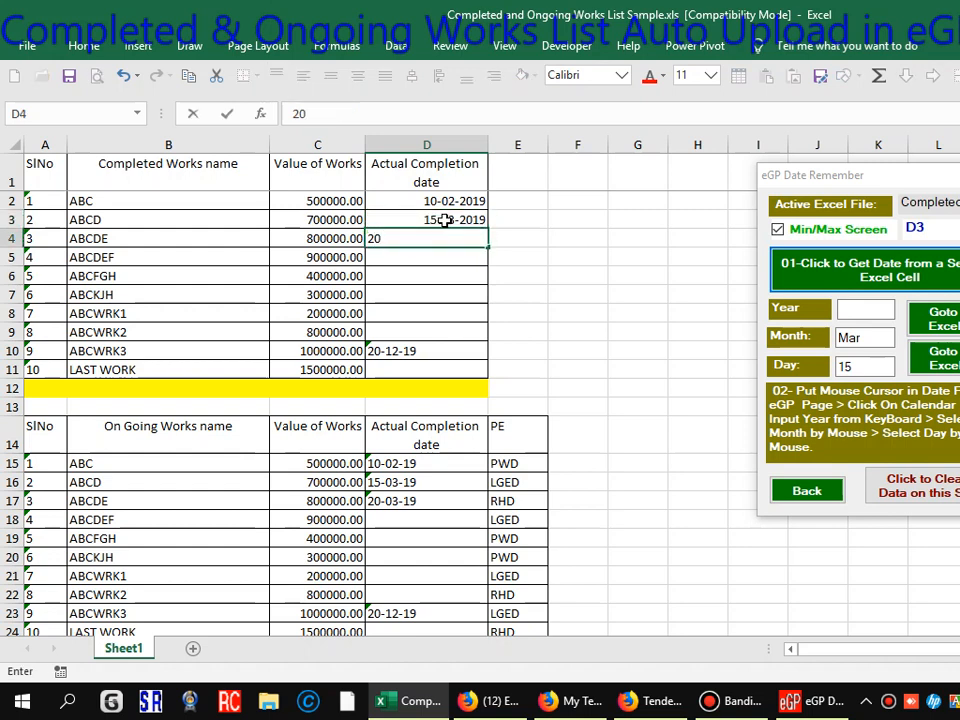
text(-03-2017)
key(Return)
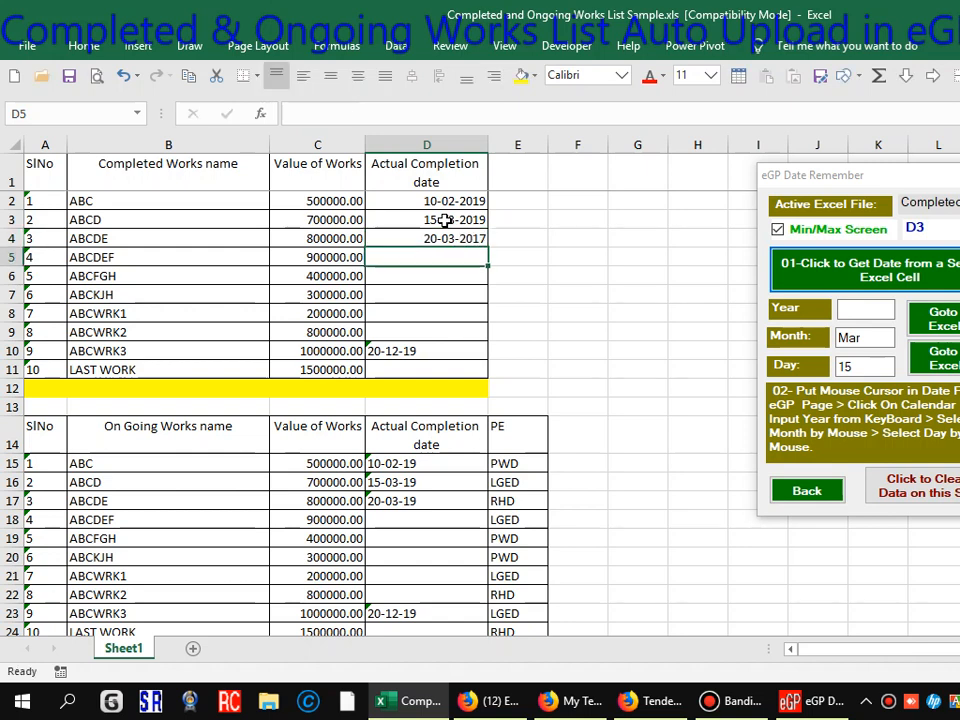
Step: Get the re-entered date of cell D2 into the date helper and move the helper window clear of the table
click(450, 203)
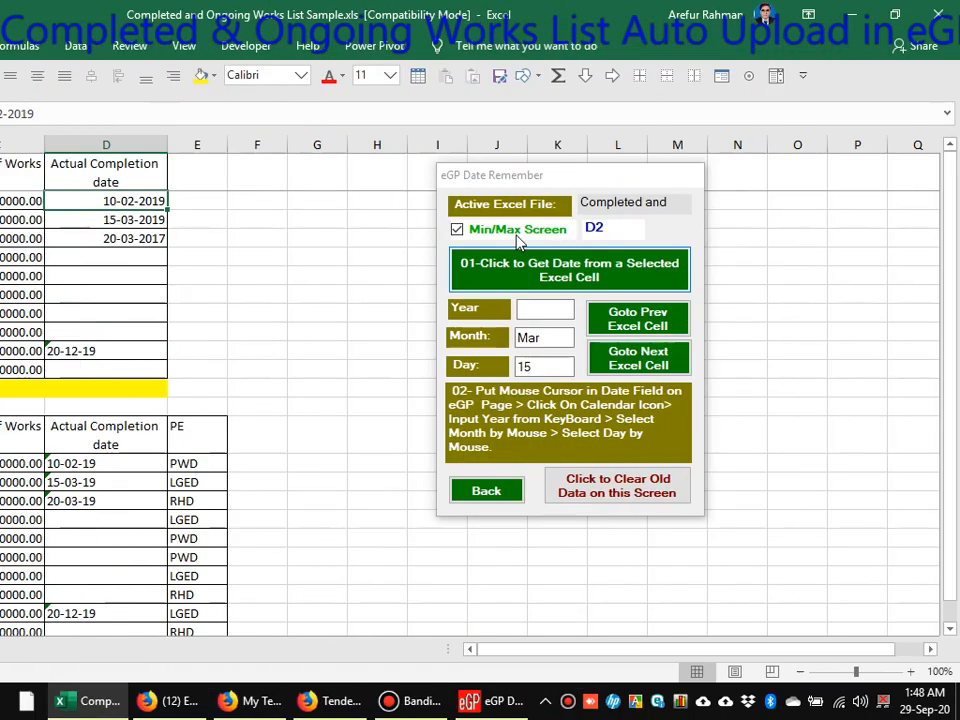
click(508, 231)
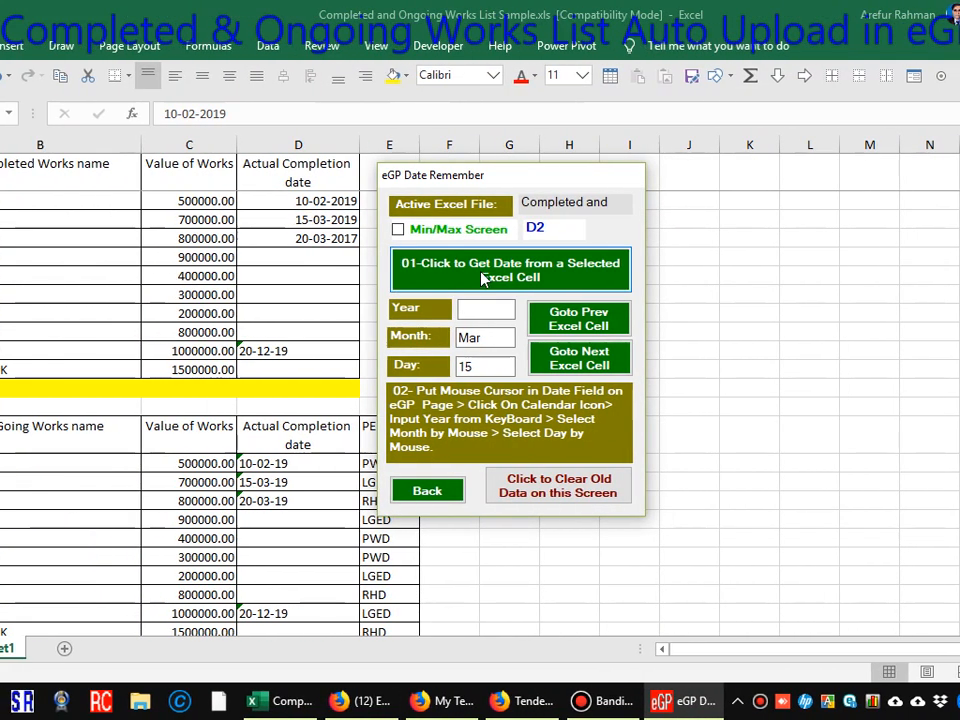
click(543, 272)
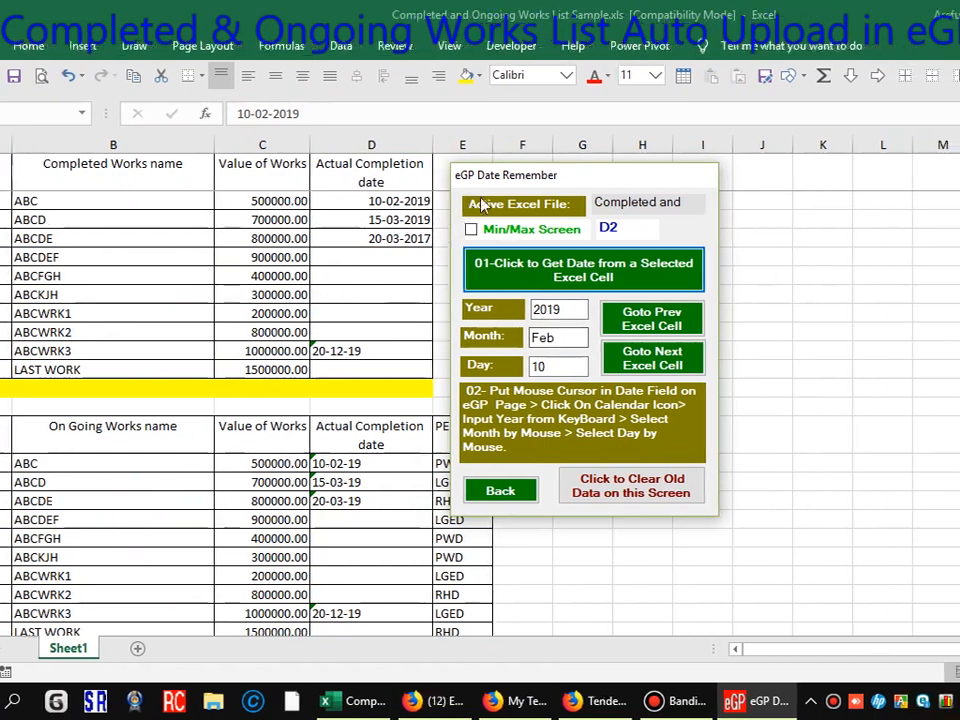
drag(480, 178, 571, 189)
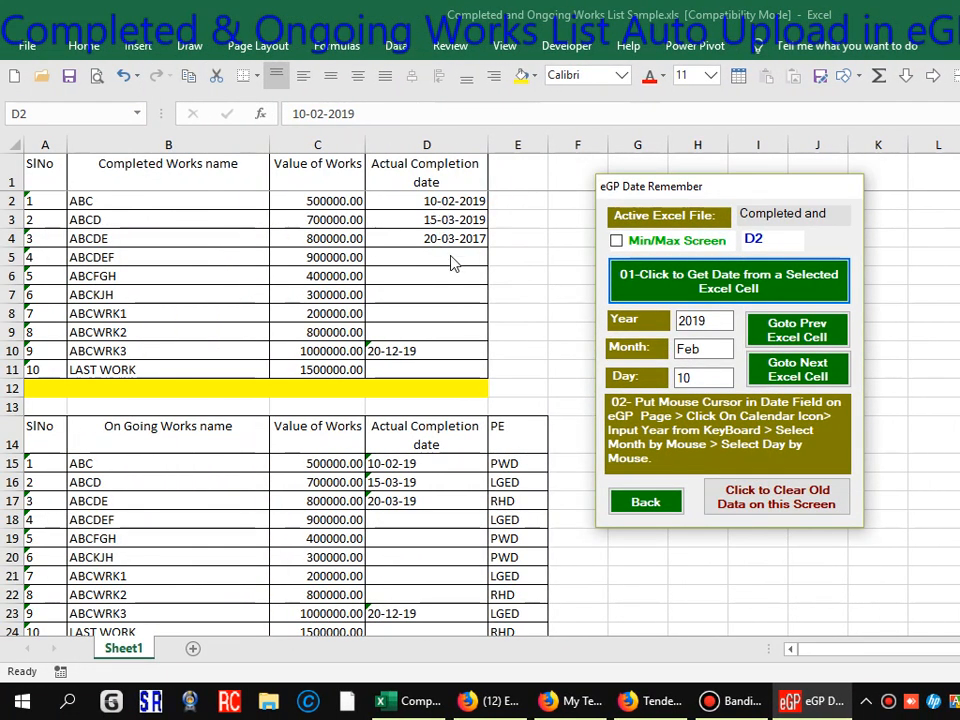
Step: Get the date of cell D2 again and advance the date helper to the next cell, D3
click(449, 212)
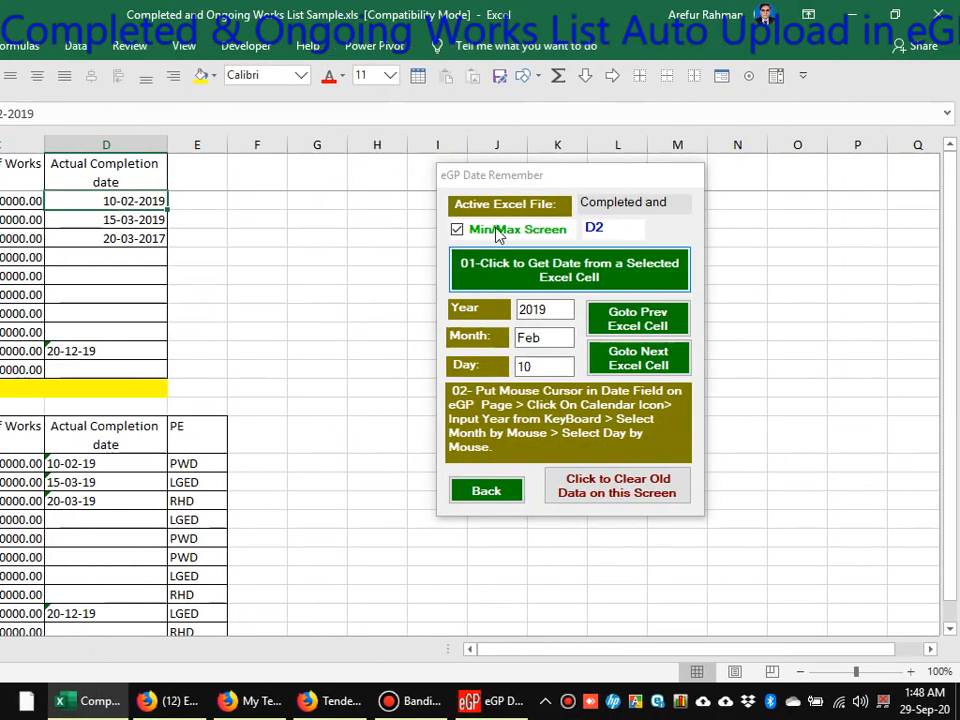
click(497, 230)
click(572, 279)
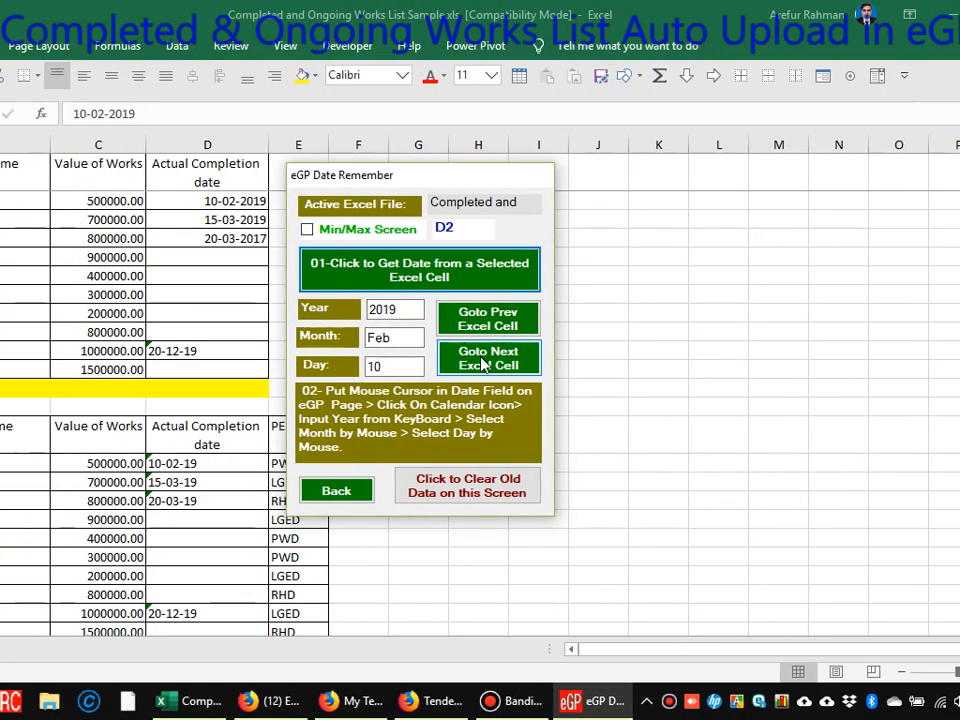
click(484, 359)
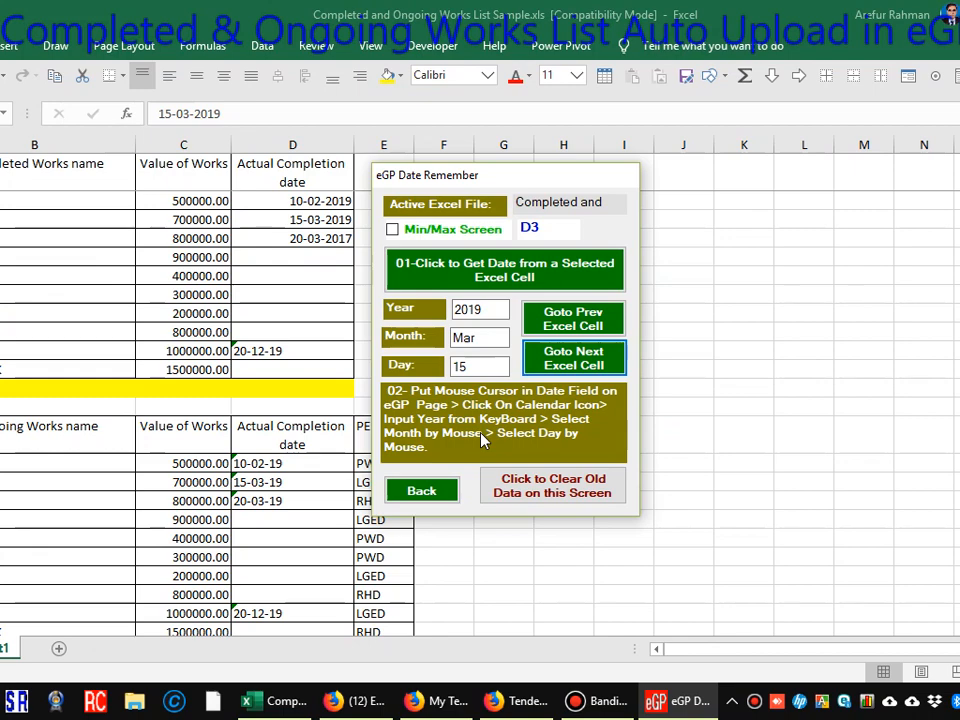
Step: Open the auto-fill tool for the completed works form and activate Completed and Ongoing Works List Sample.xls as its works list file
click(440, 492)
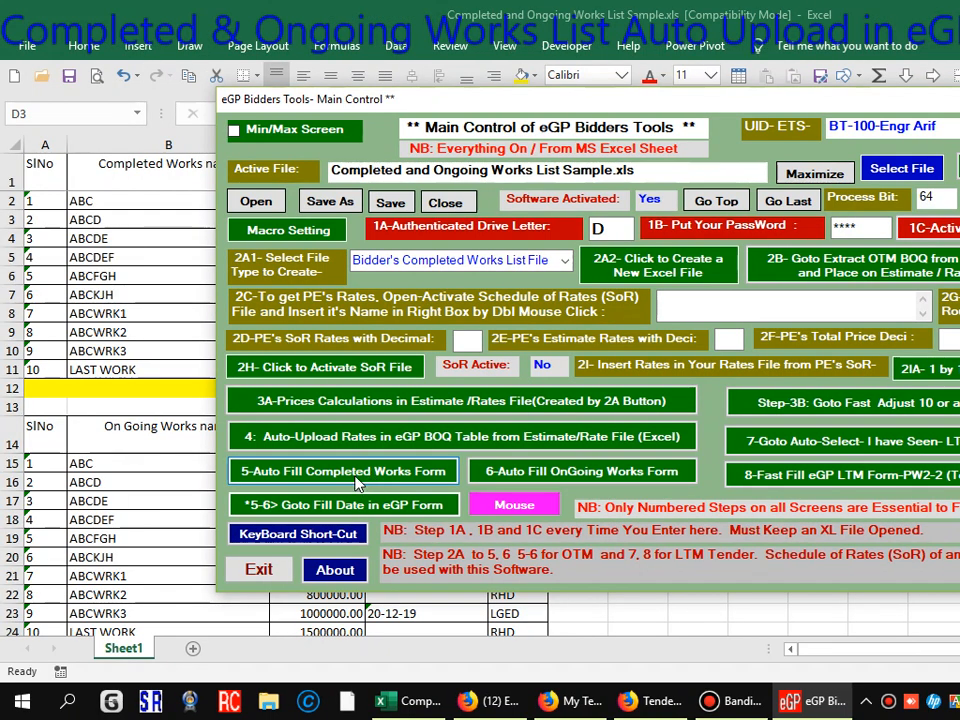
click(343, 471)
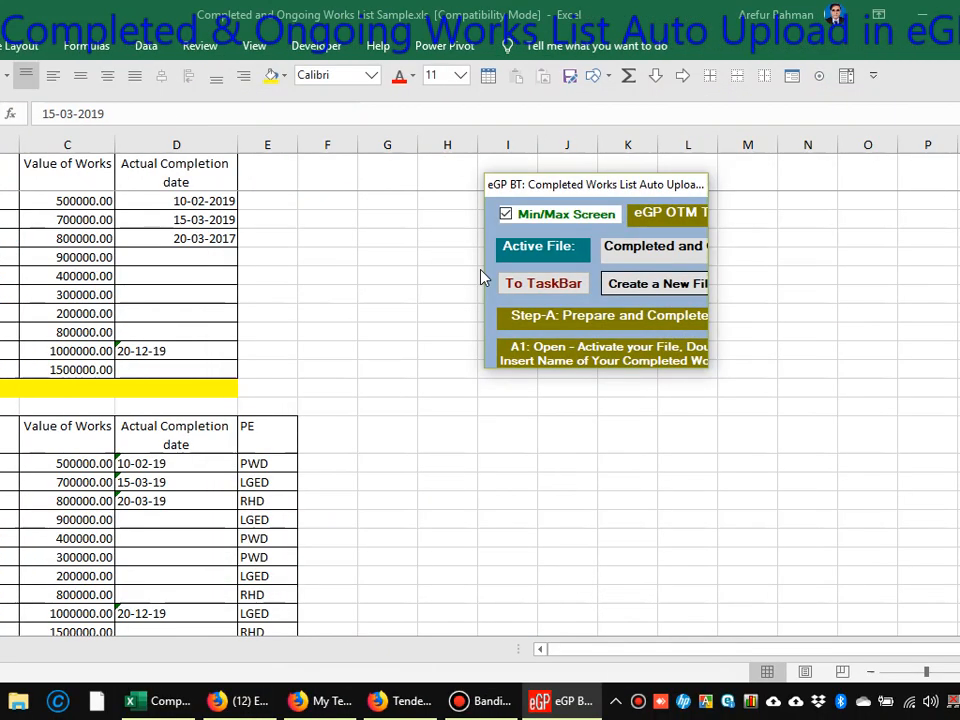
click(483, 222)
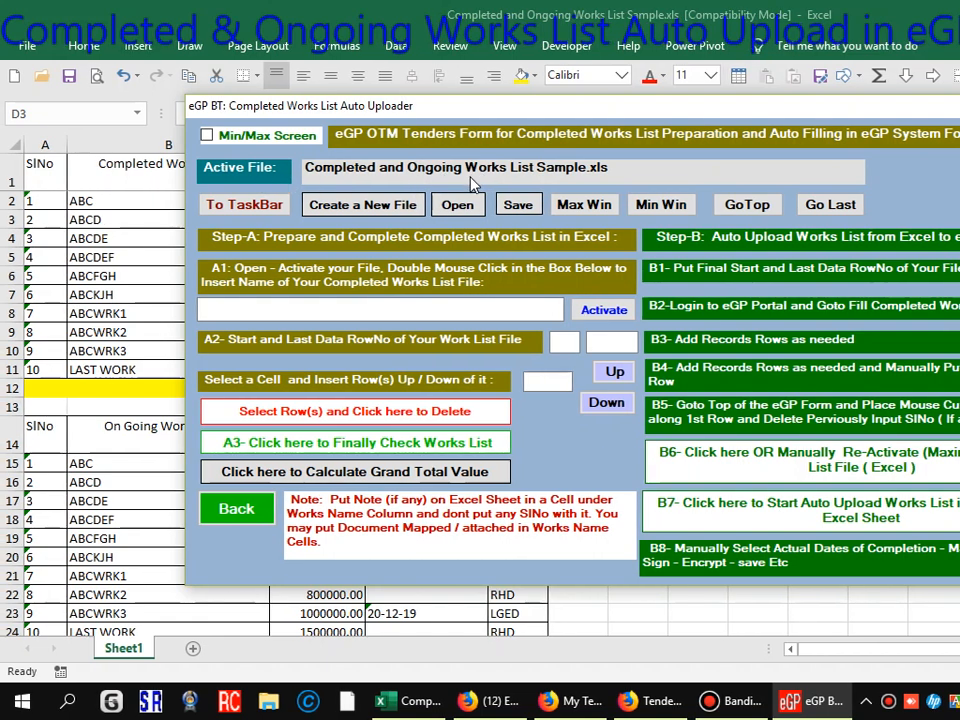
double_click(409, 312)
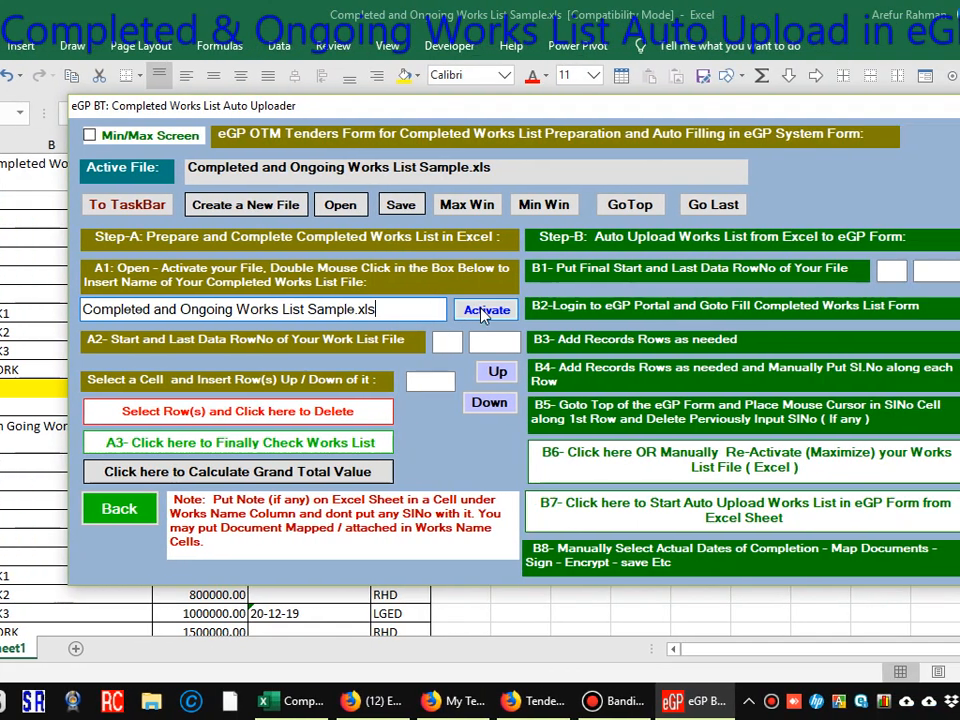
click(483, 315)
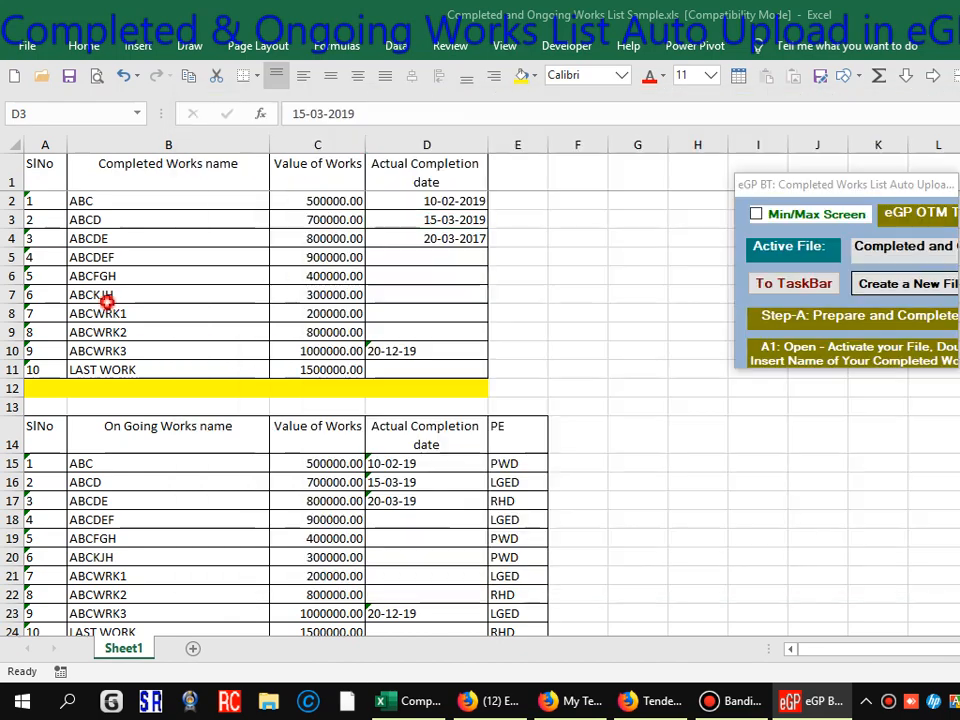
Step: Set the works list's start and last data row numbers to 2 and 10, checking the first and last completed works in the sheet
click(44, 203)
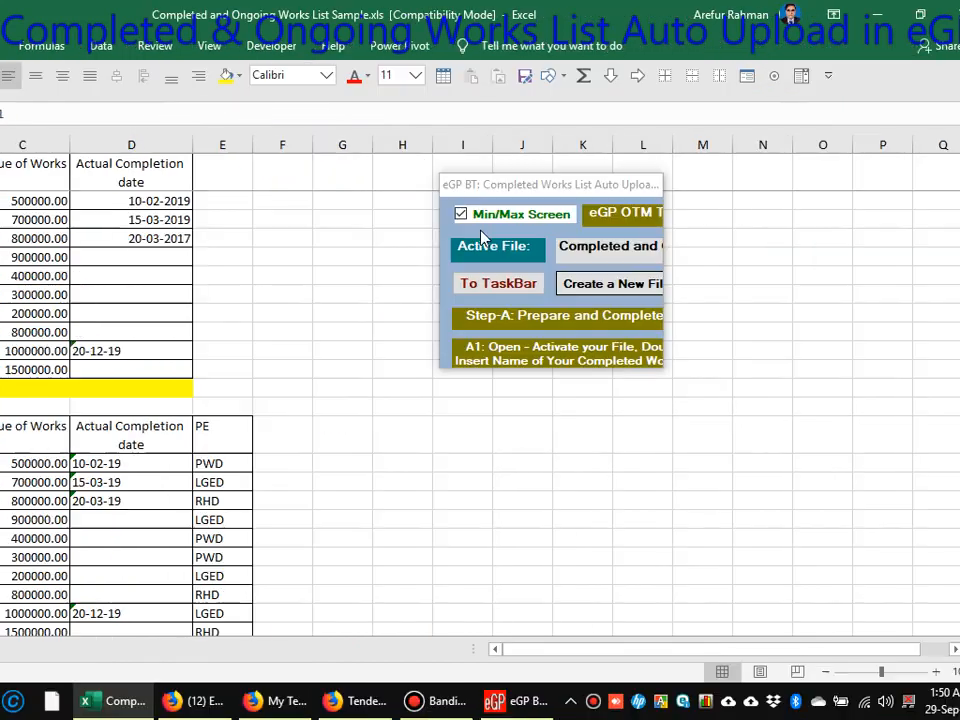
click(778, 214)
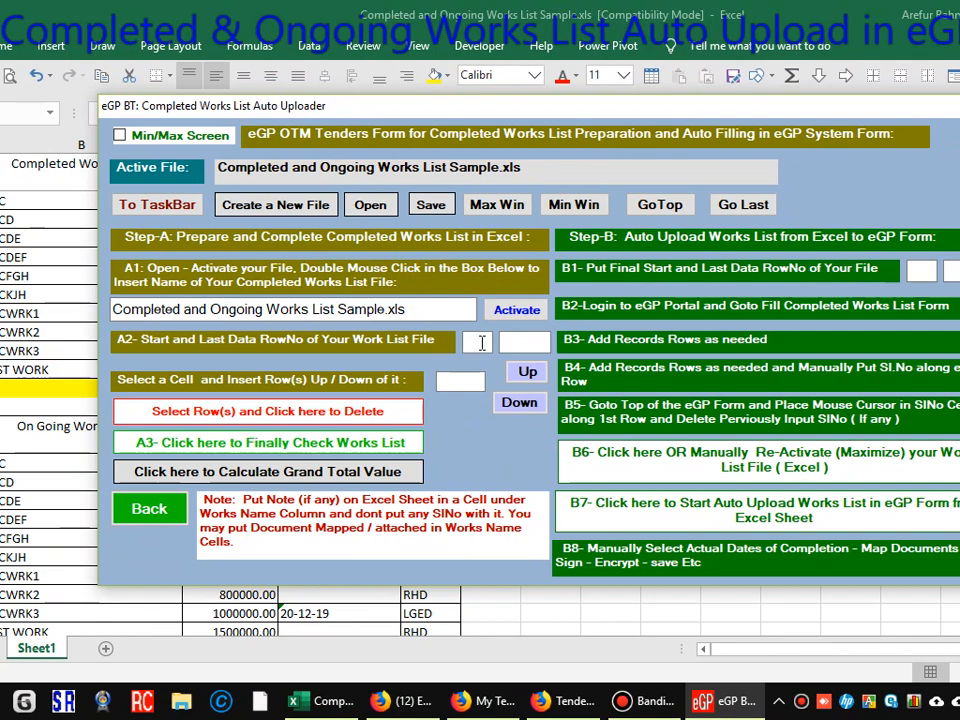
click(481, 342)
text(2)
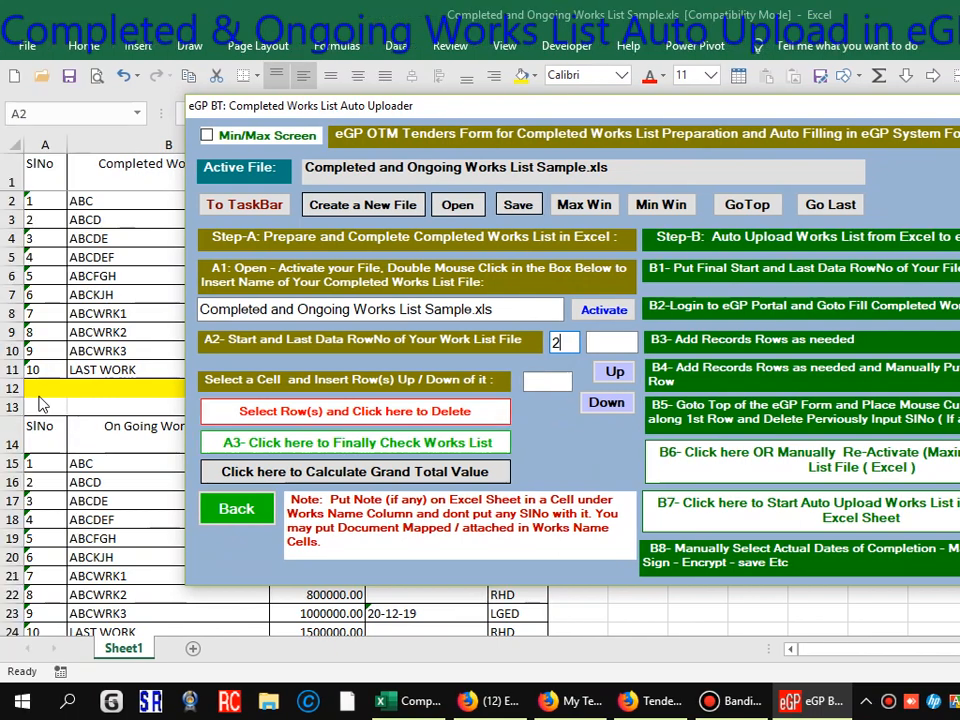
click(38, 369)
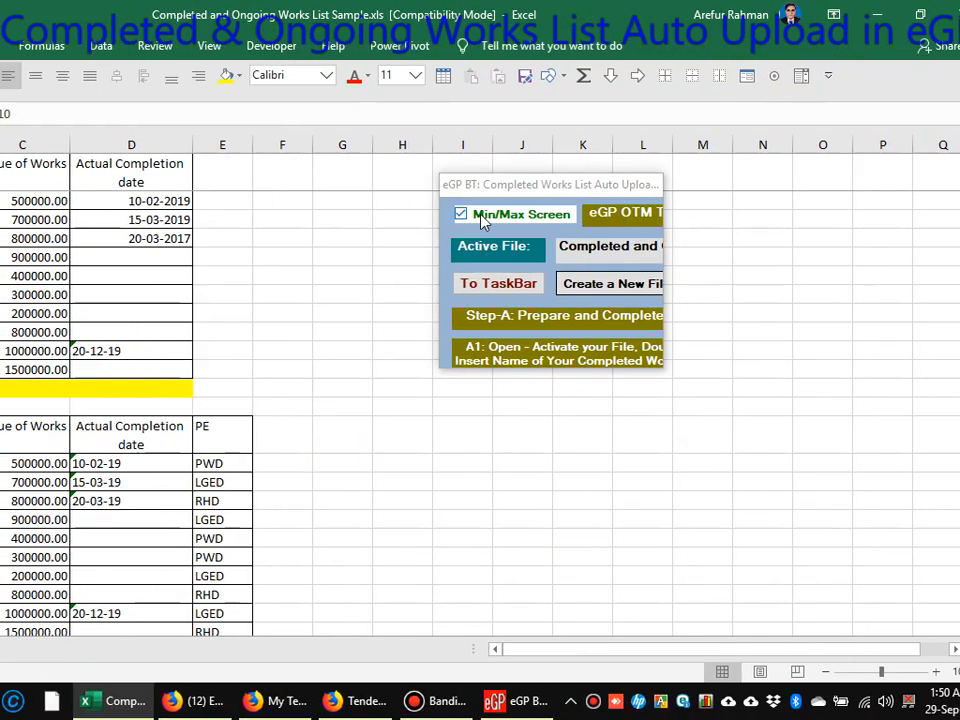
click(777, 215)
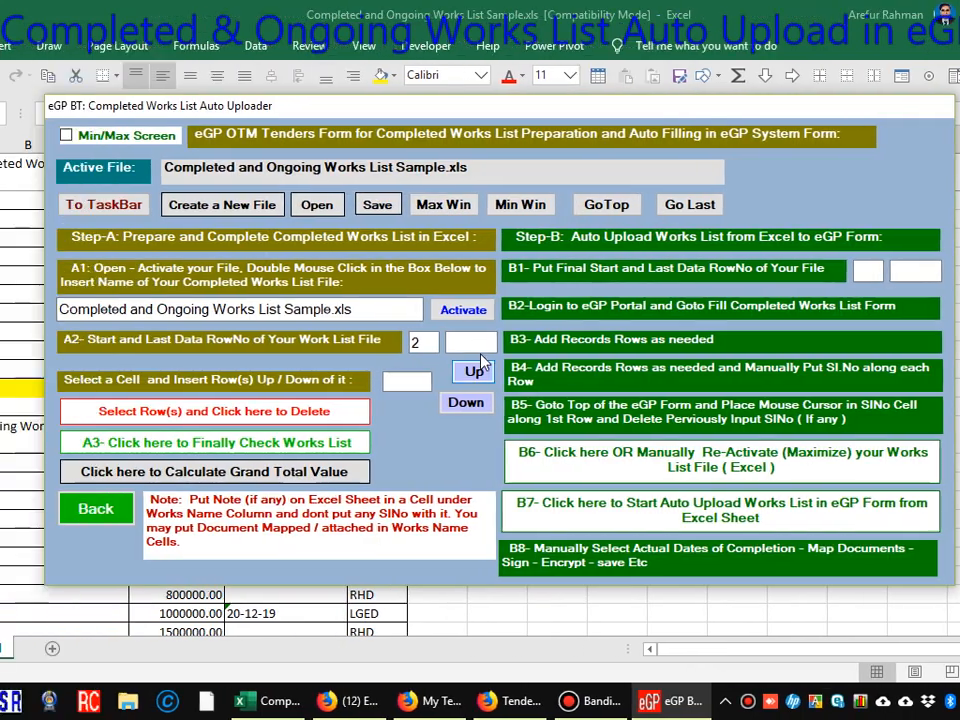
click(481, 342)
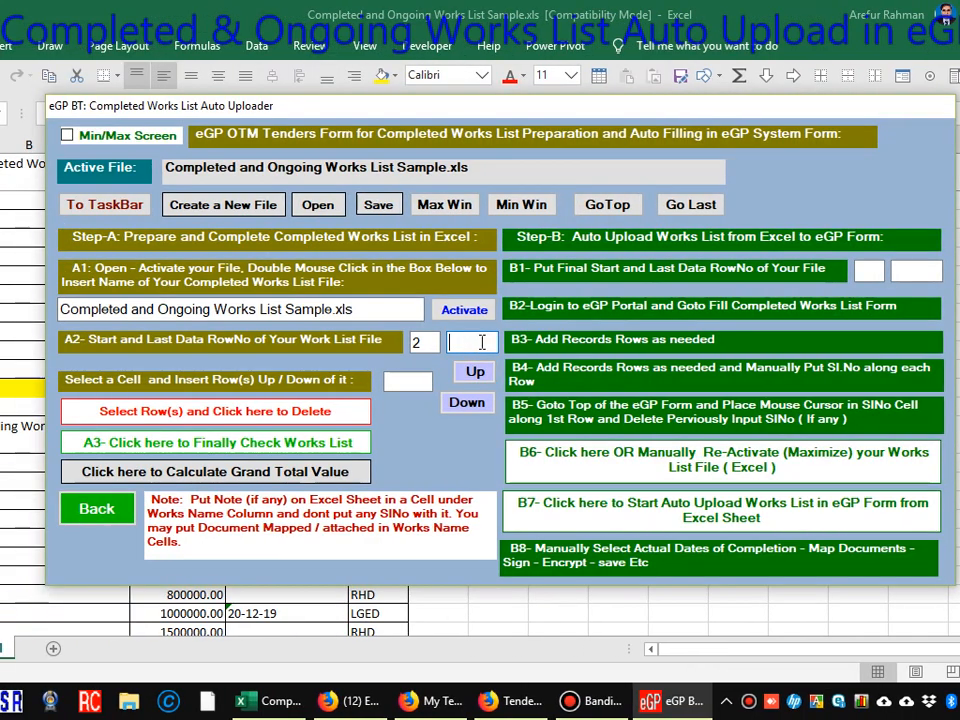
text(10)
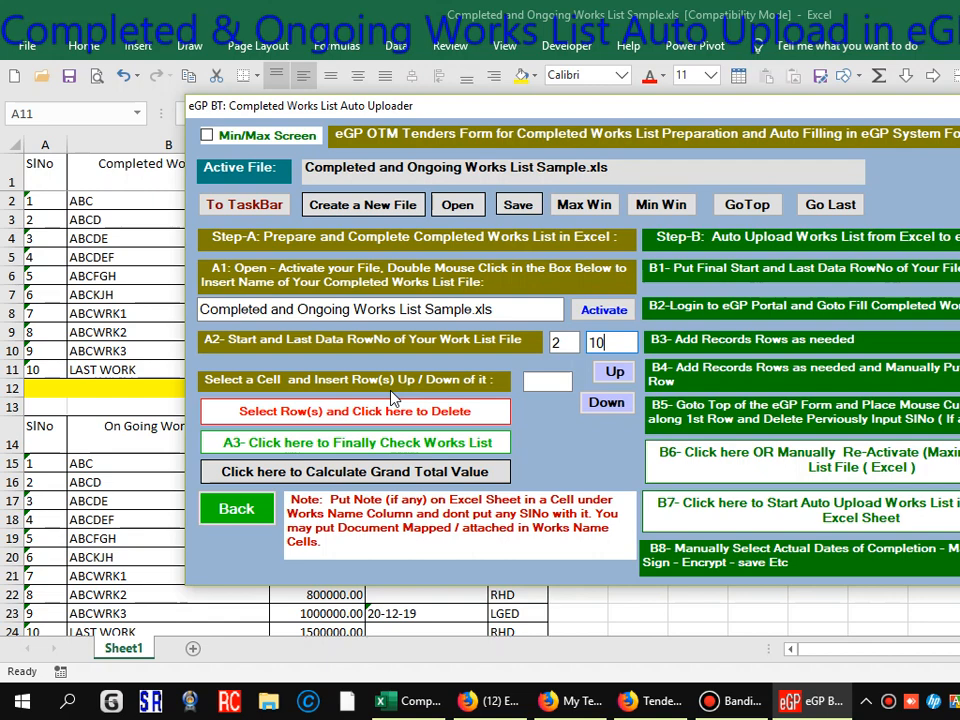
Step: Select the completed work ABCWRK2 in cell B9 and set the number of rows to insert to 5
click(158, 348)
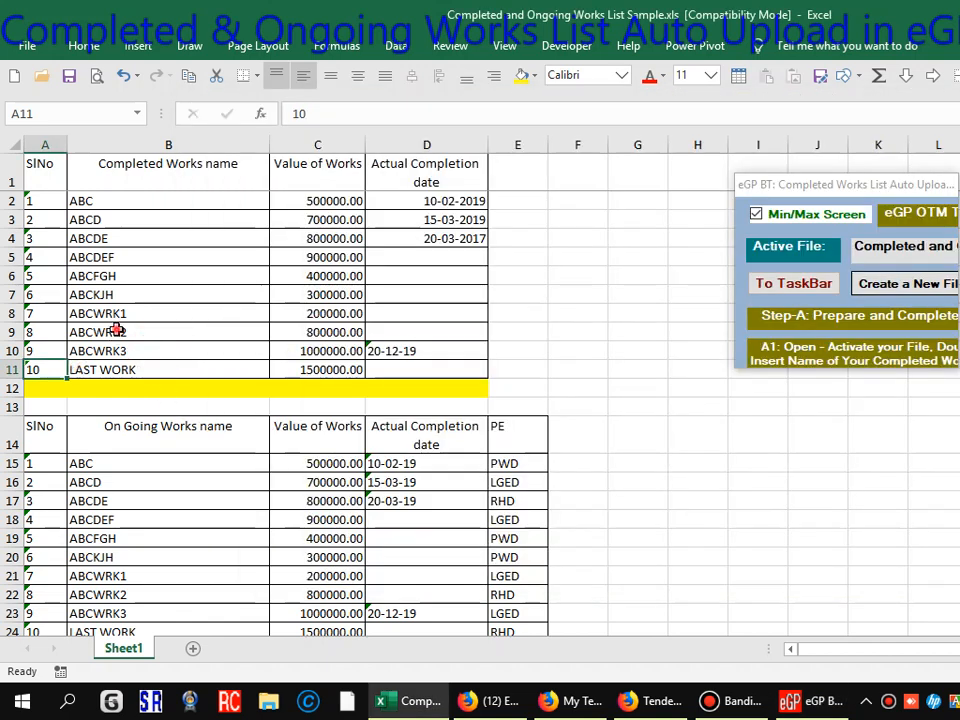
click(122, 332)
click(484, 216)
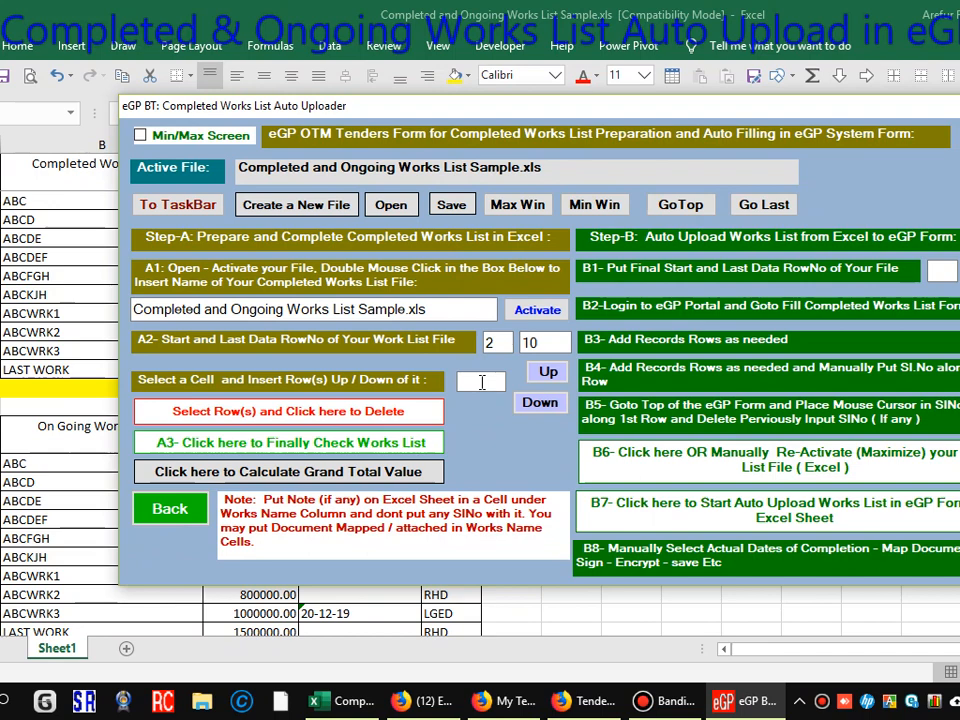
click(481, 382)
text(5)
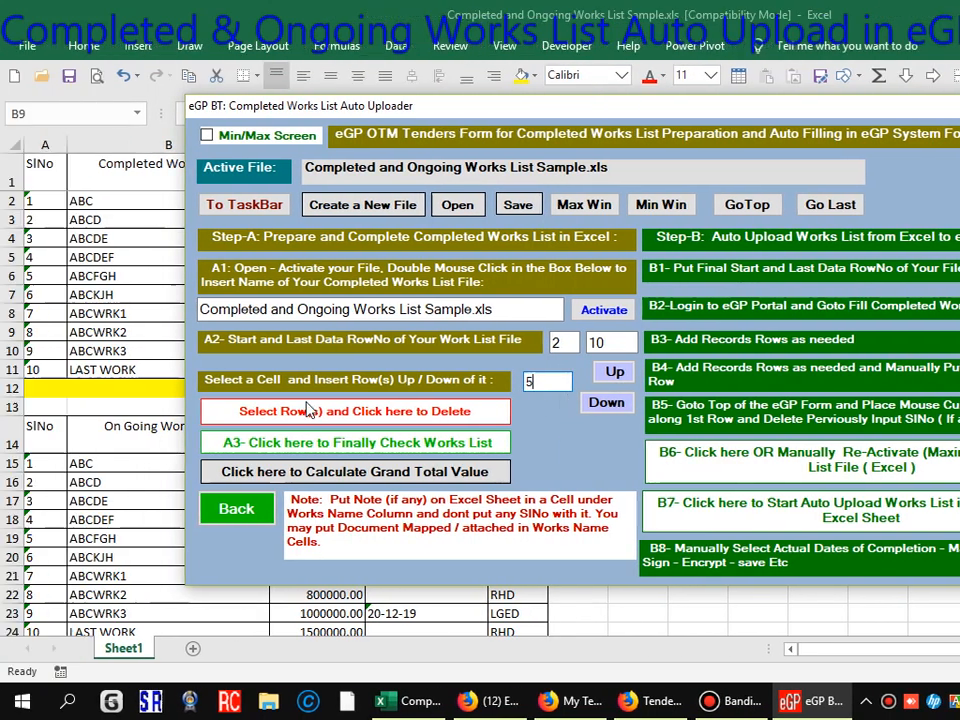
click(112, 339)
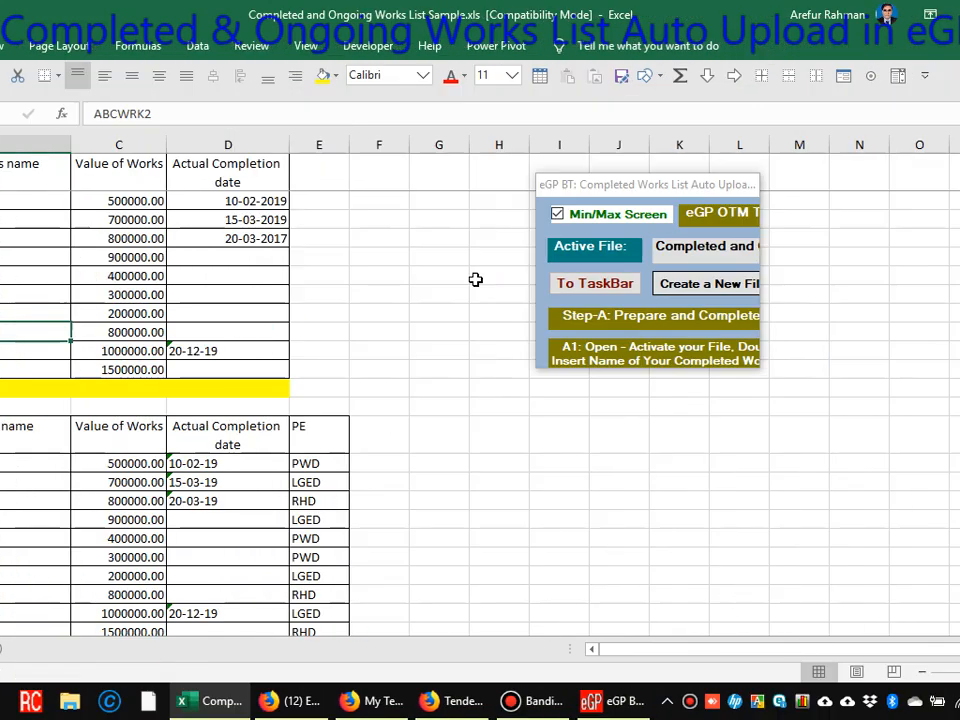
click(497, 213)
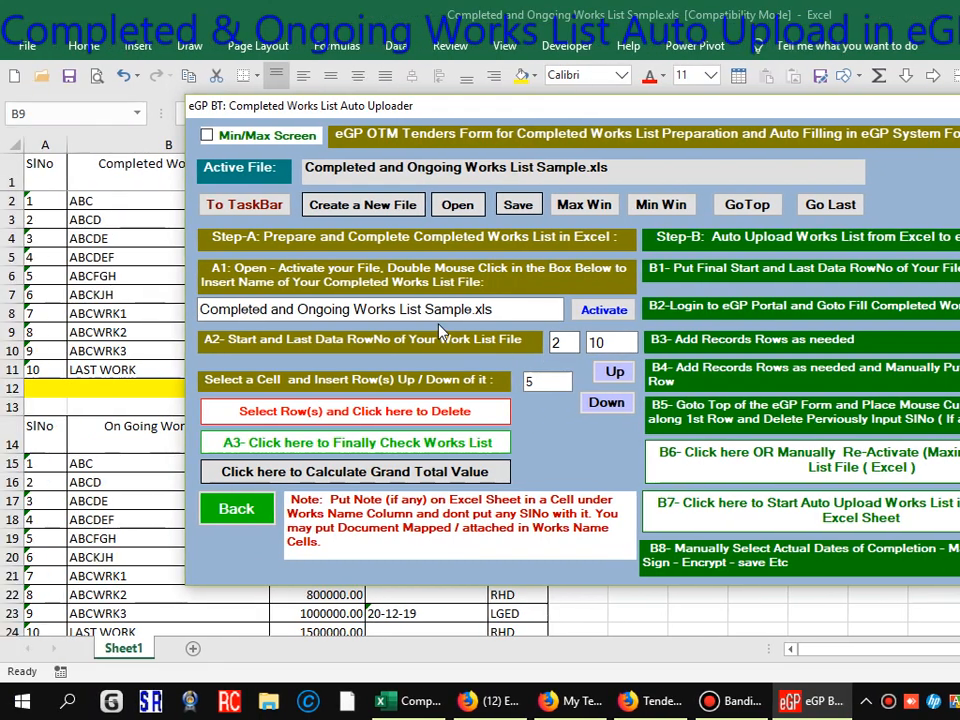
Step: Run the final check of the completed works list through to completion and bring the uploader back to full size
click(395, 453)
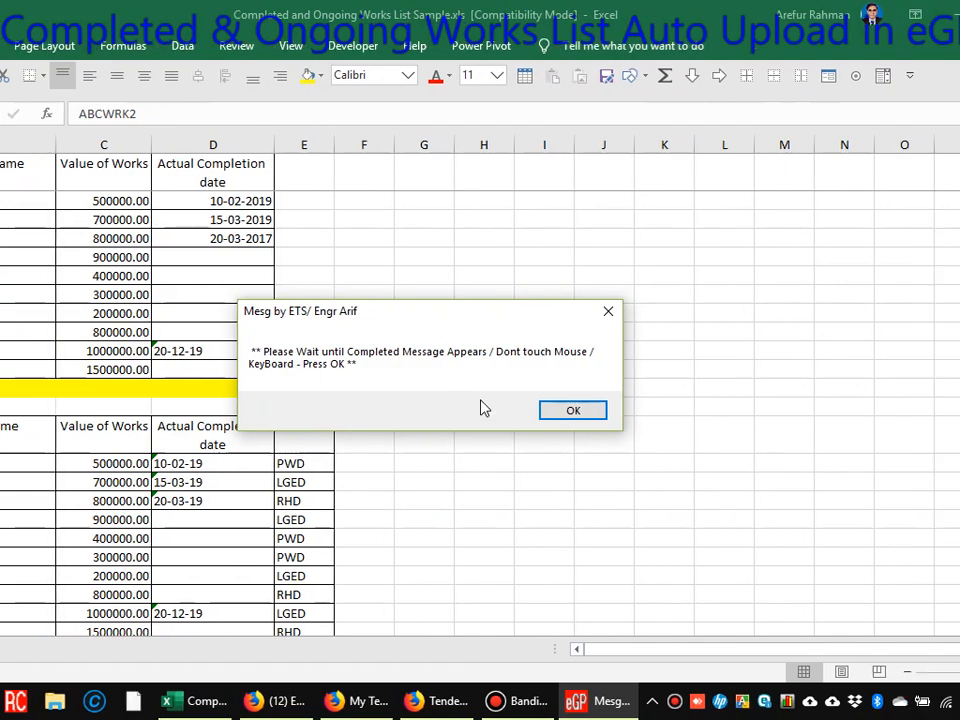
click(548, 410)
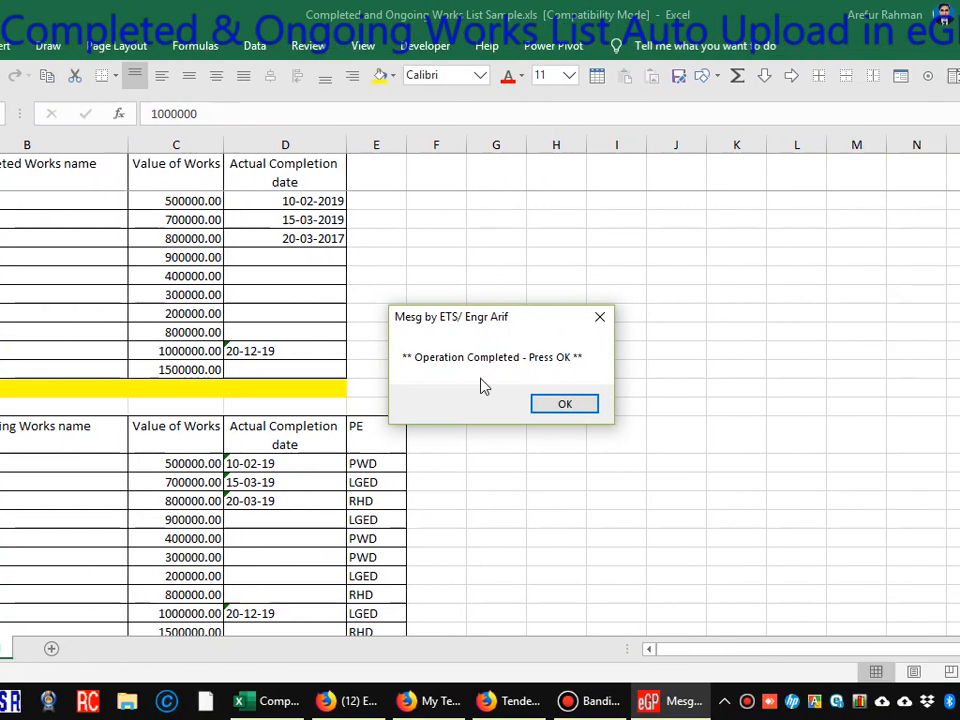
click(483, 405)
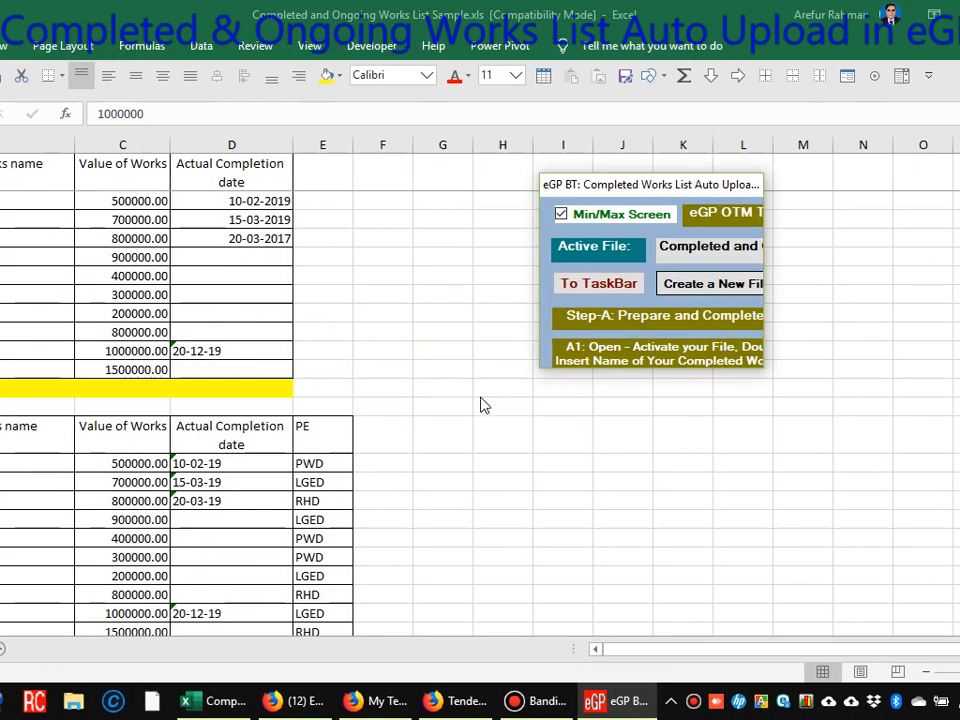
click(570, 229)
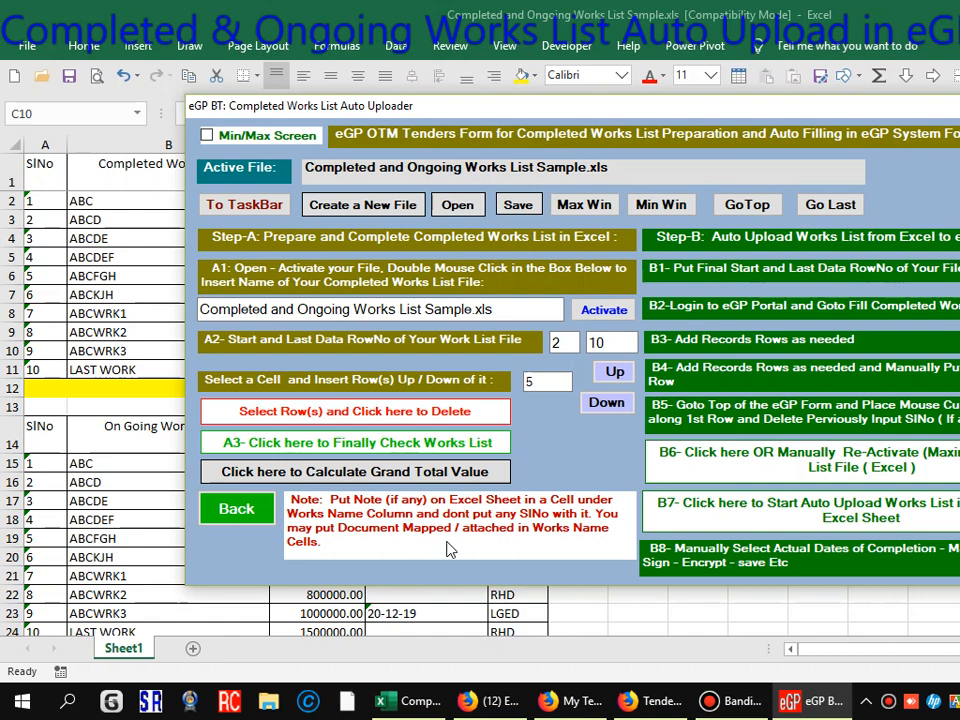
click(429, 441)
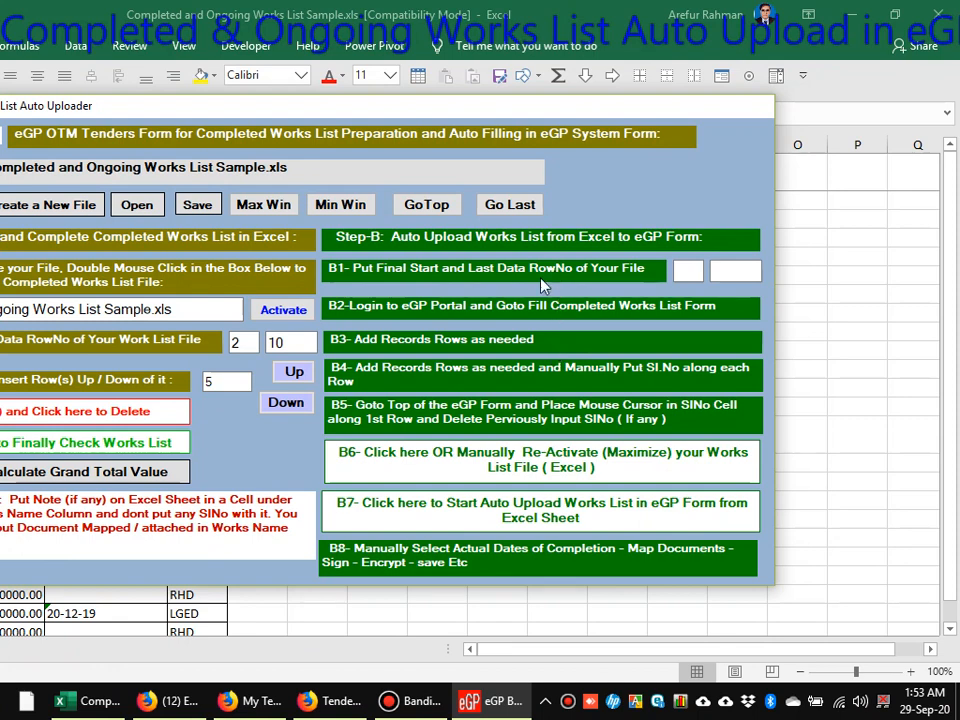
Step: Set the final start and last data rows for the upload to 2 and 11, and correct the work list's last row to 11
click(686, 271)
text(2)
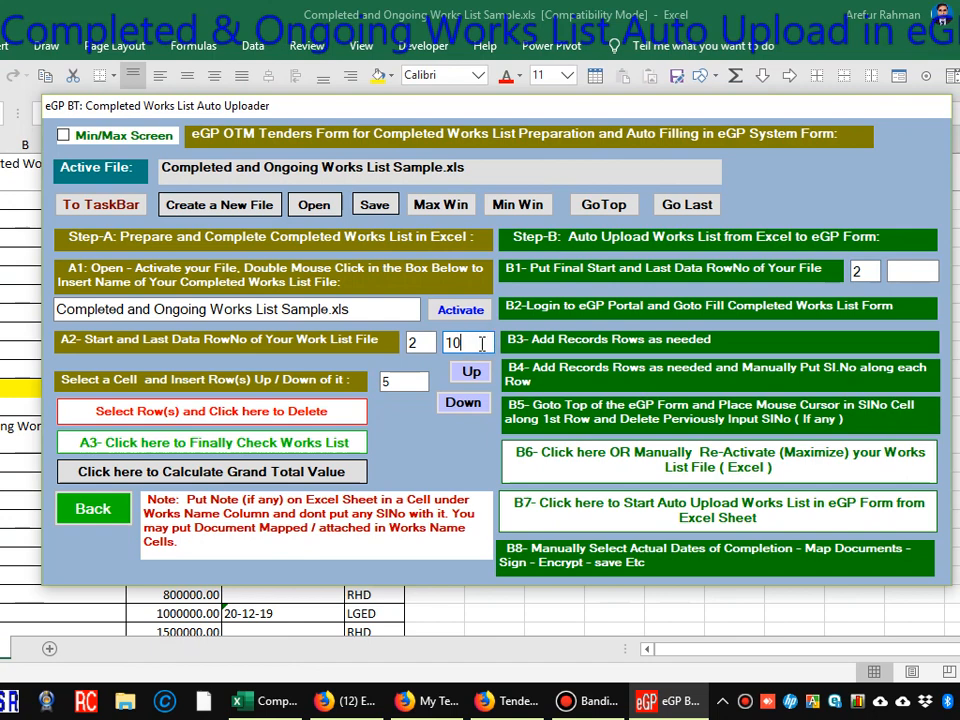
key(BackSpace)
text(1)
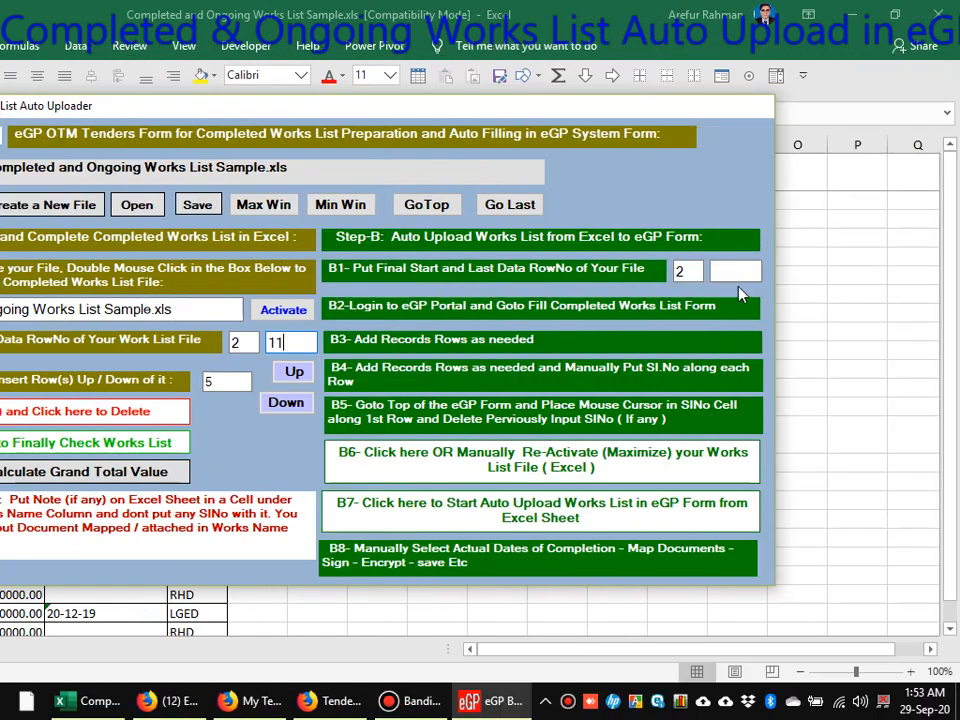
click(905, 271)
text(11)
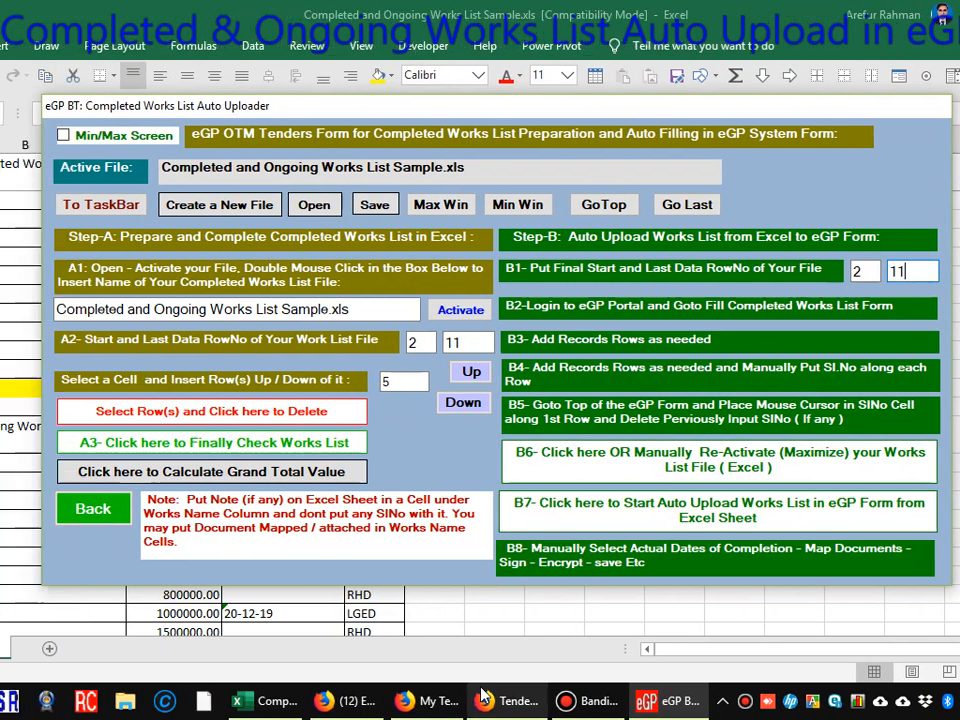
Step: Switch to the My Tenders/Proposals page in Firefox and look through the live tenders
mouse_move(306, 700)
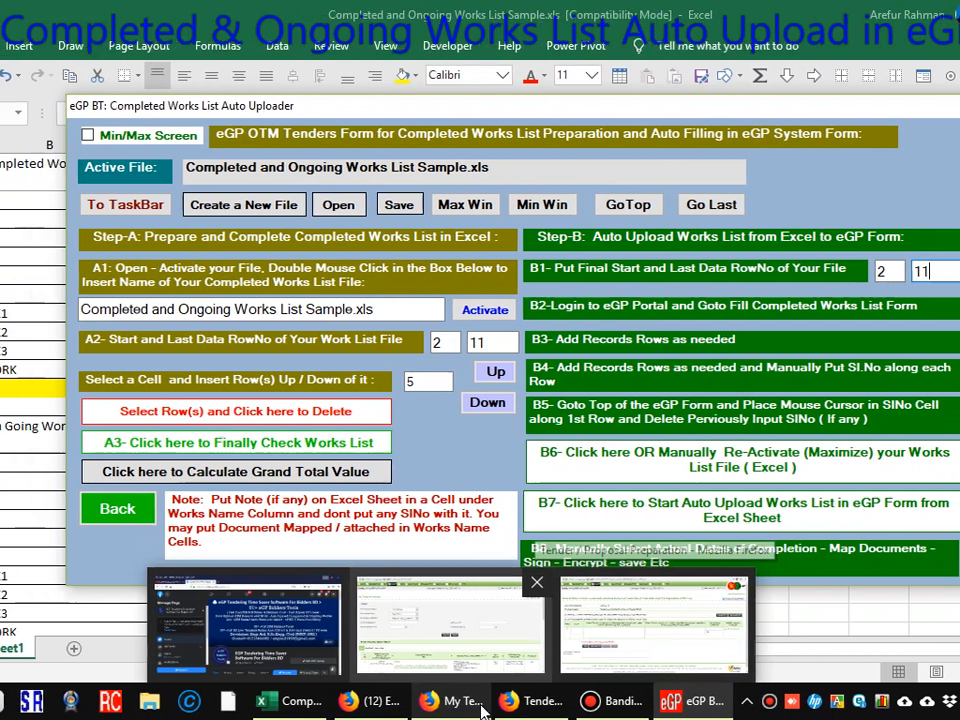
click(444, 702)
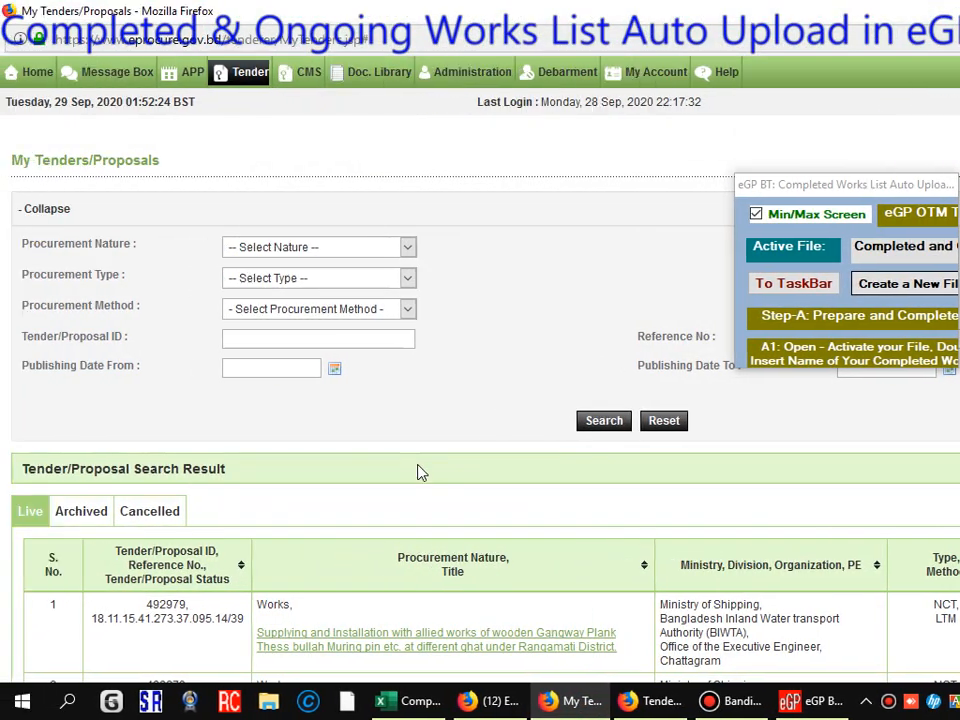
scroll(428, 464, down, 2)
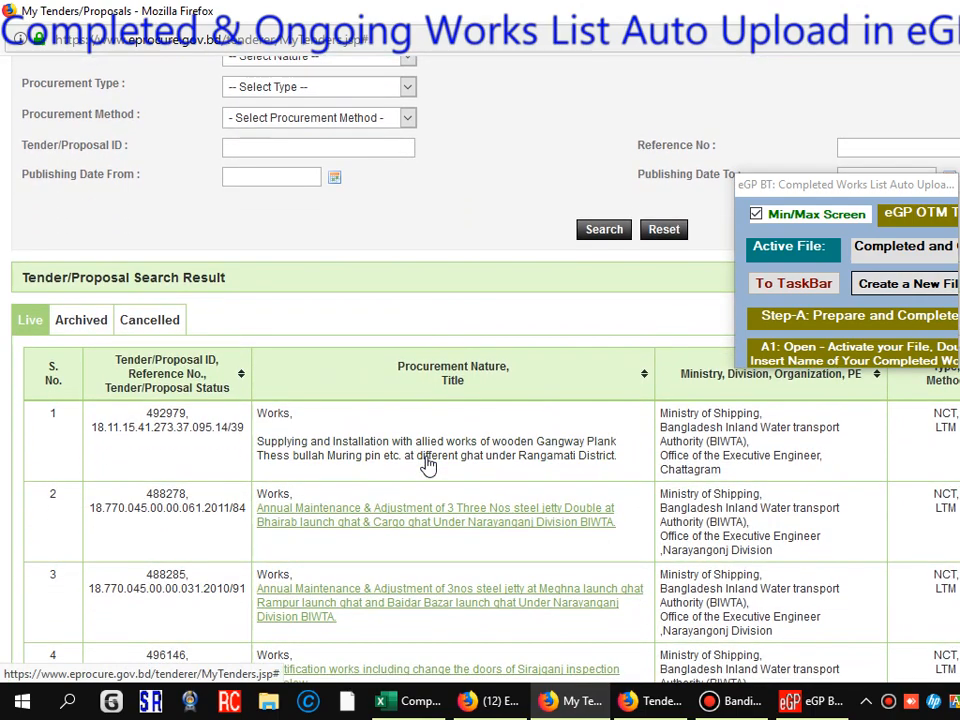
scroll(428, 464, up, 2)
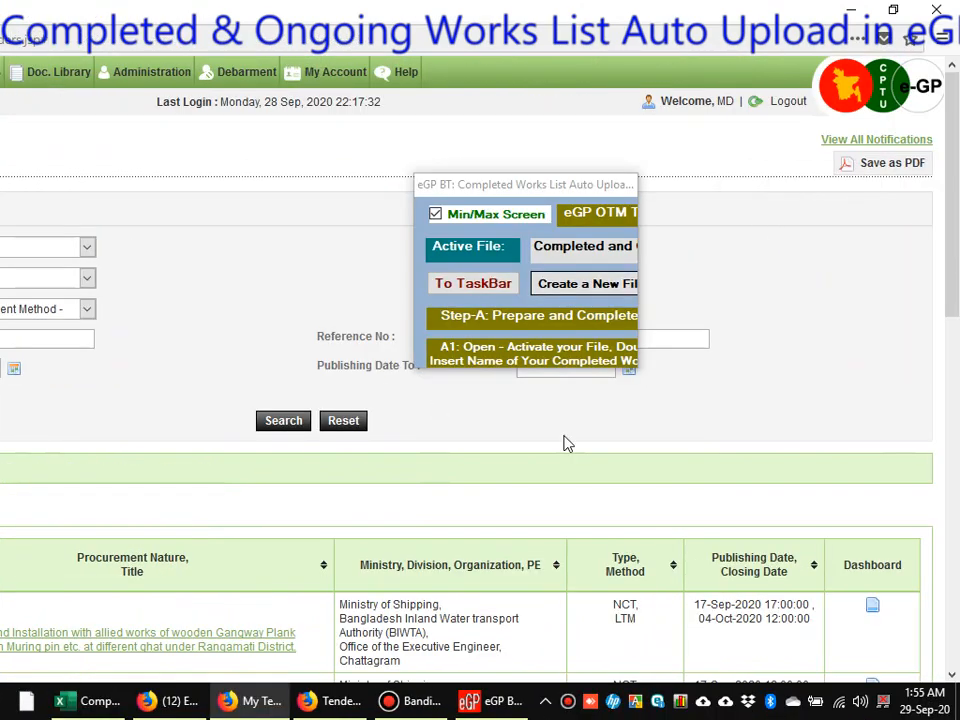
scroll(266, 505, down, 4)
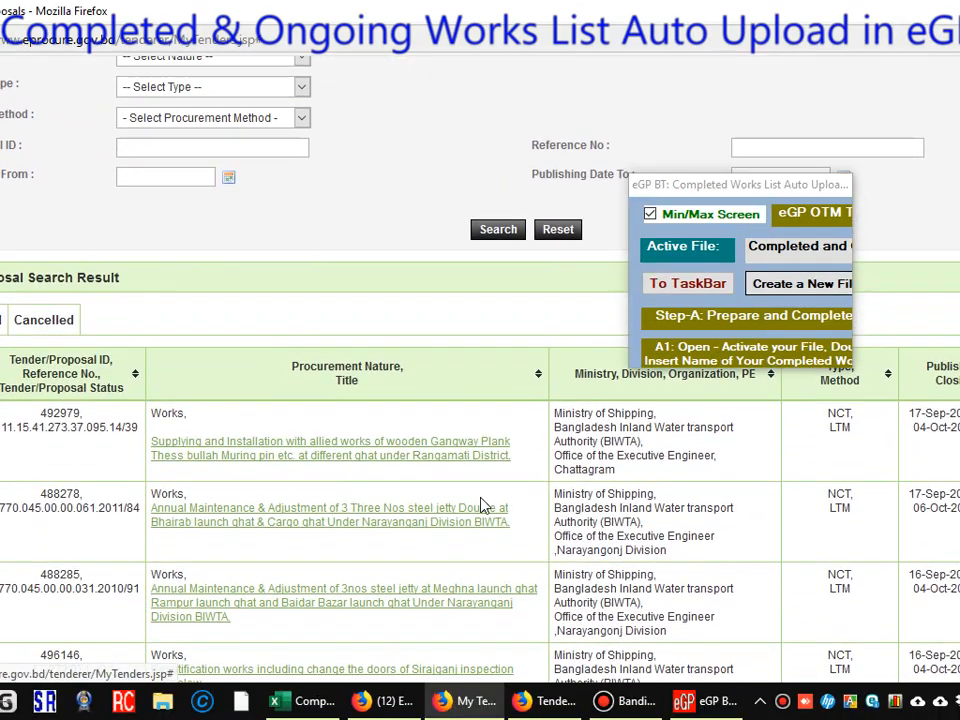
scroll(482, 505, down, 3)
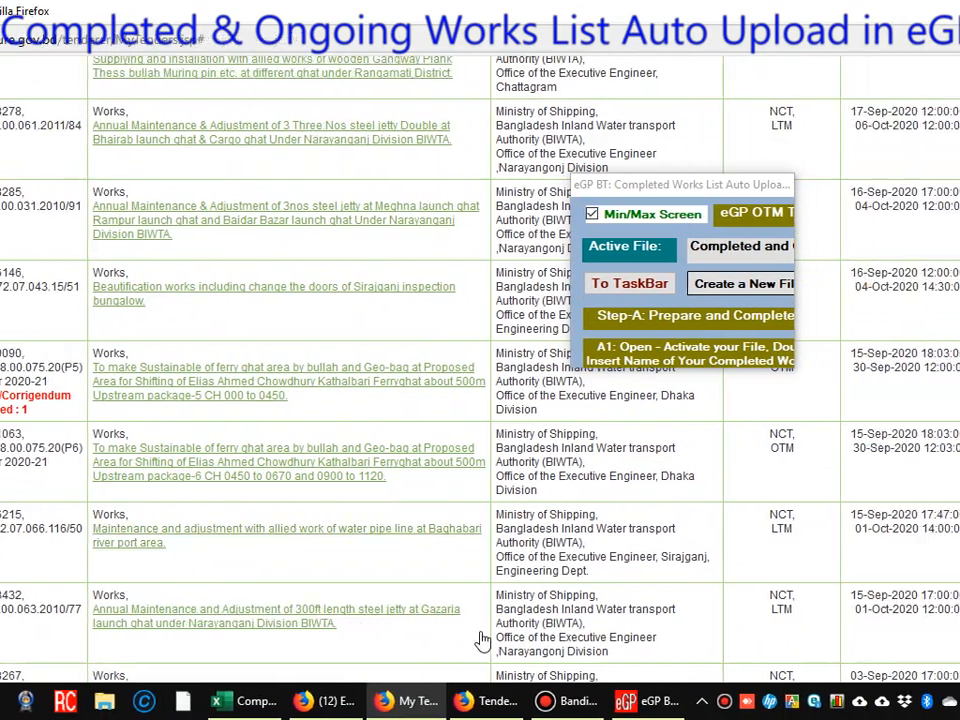
Step: Switch to the e-PW2-3 (A) completed works form in Firefox and move the uploader window clear of the form's heading
mouse_move(500, 705)
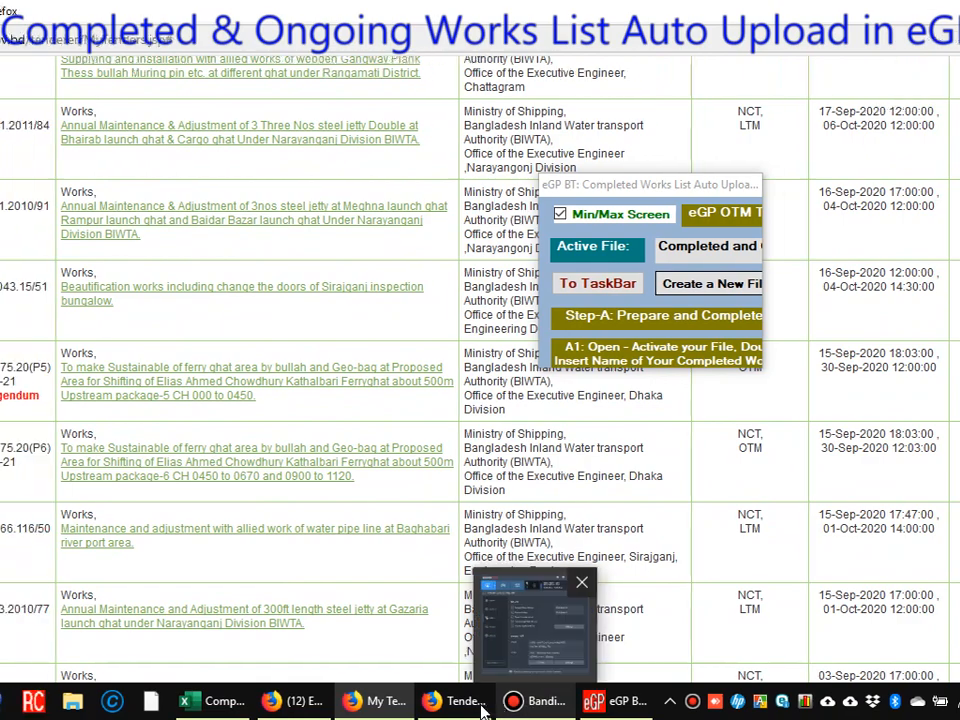
key(alt+Tab)
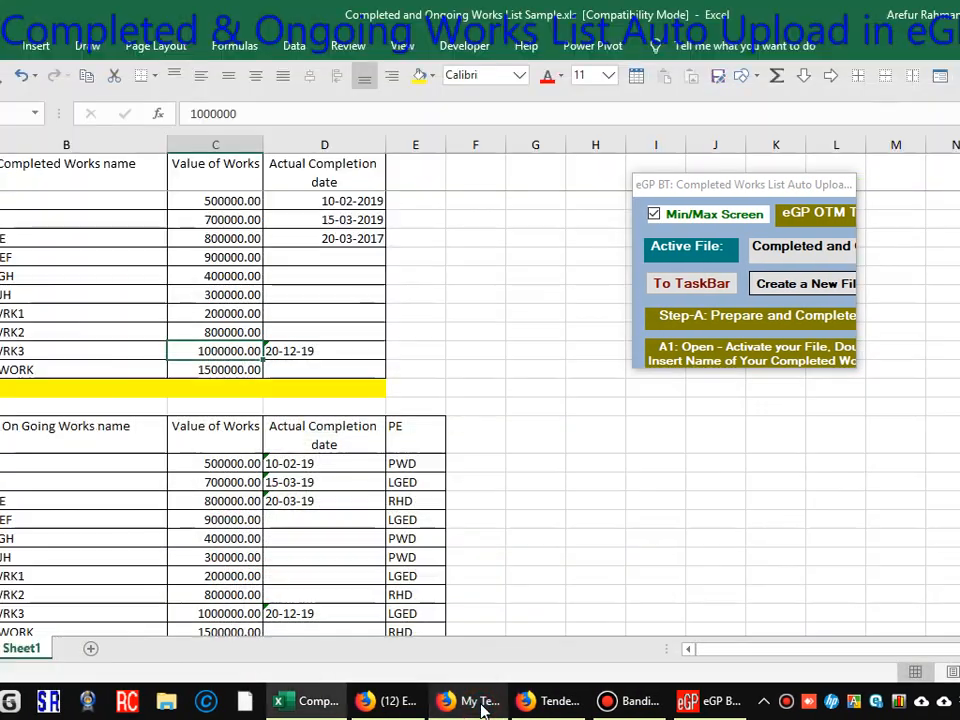
click(548, 701)
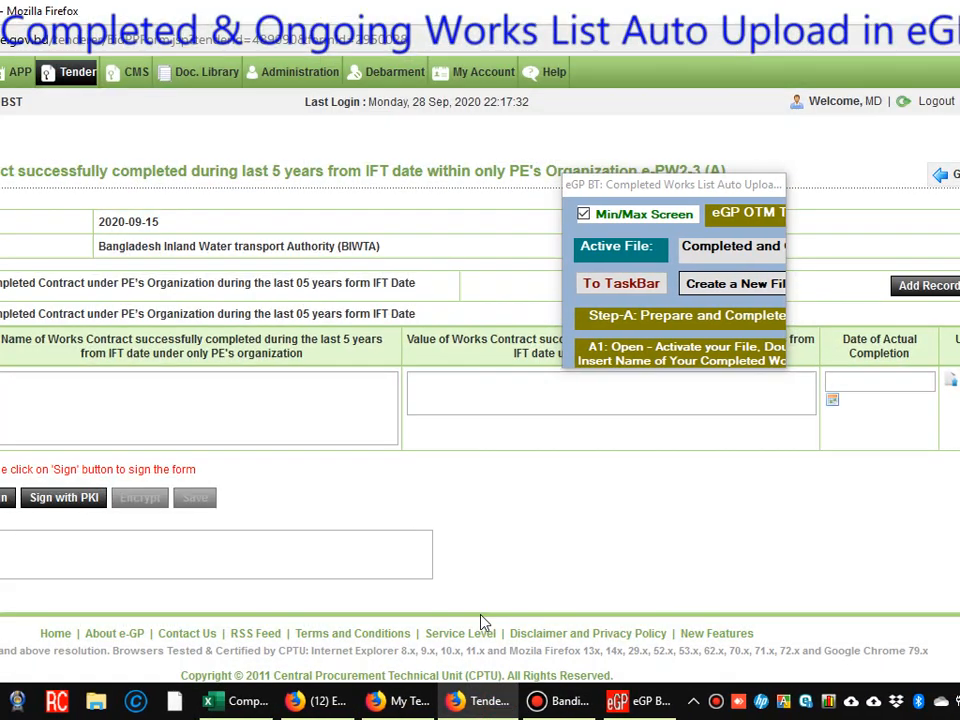
drag(660, 184, 659, 262)
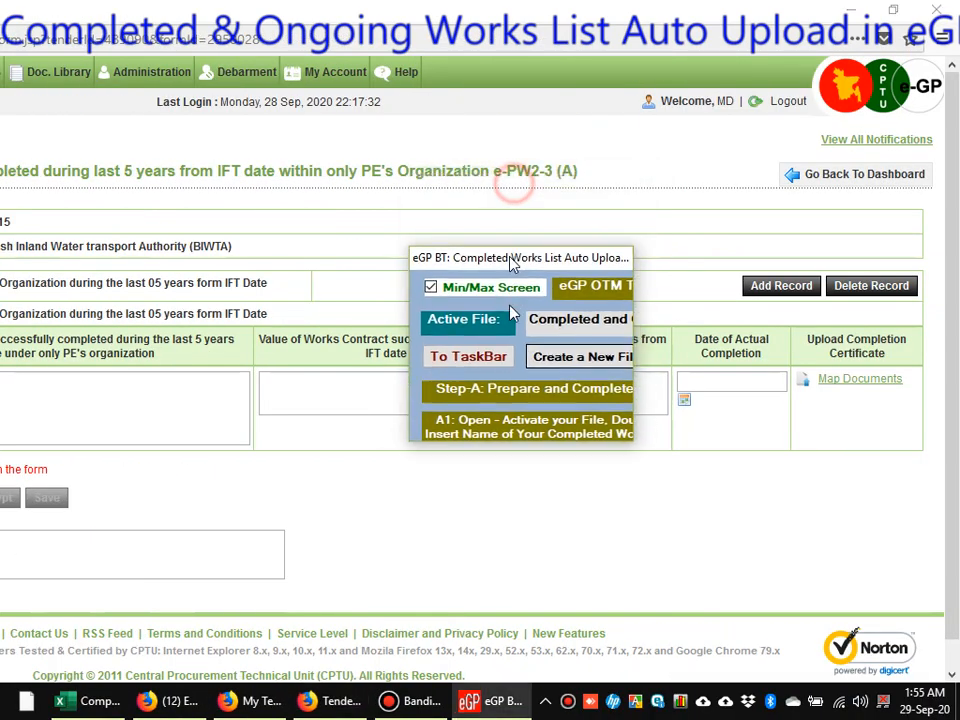
Step: Move the uploader window clear of the works table and add ten blank record rows to the e-PW2-3 (A) form
drag(511, 262, 513, 494)
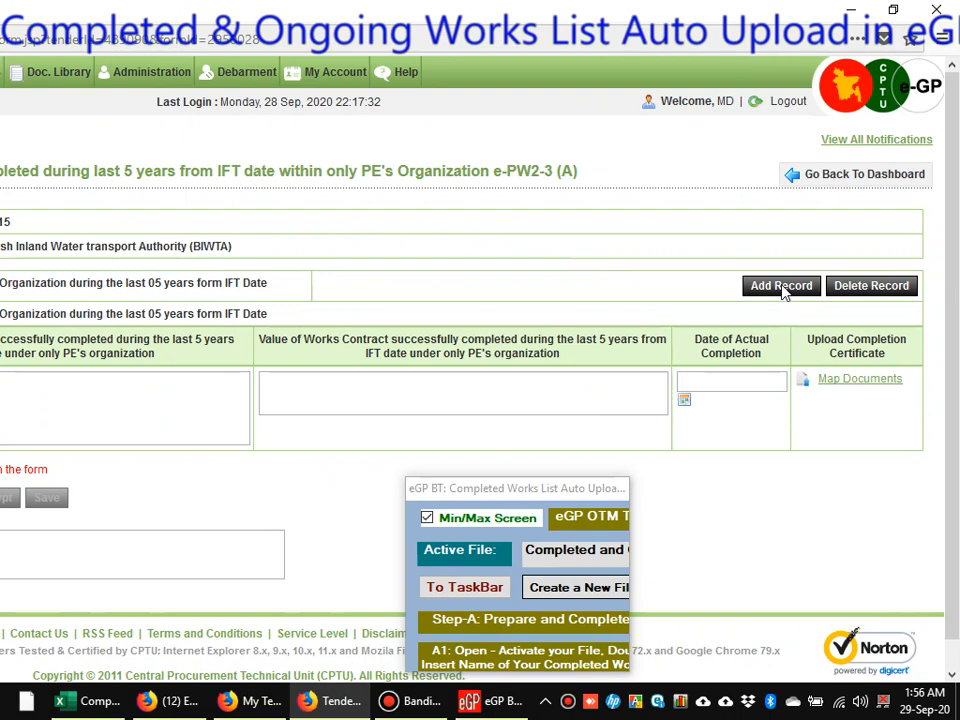
click(781, 286)
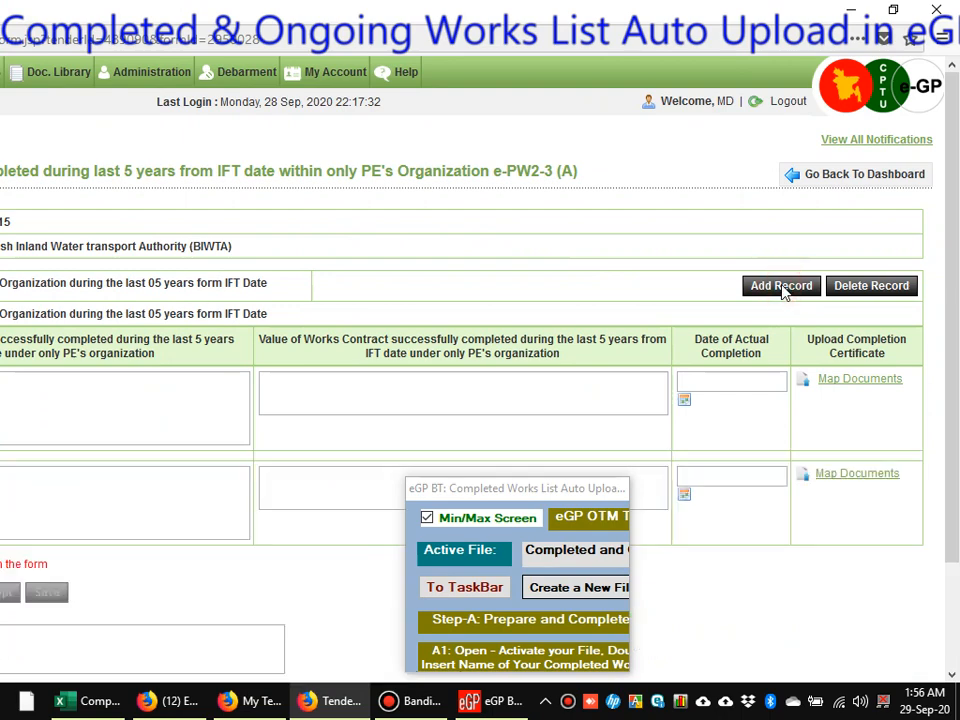
click(781, 286)
click(781, 286)
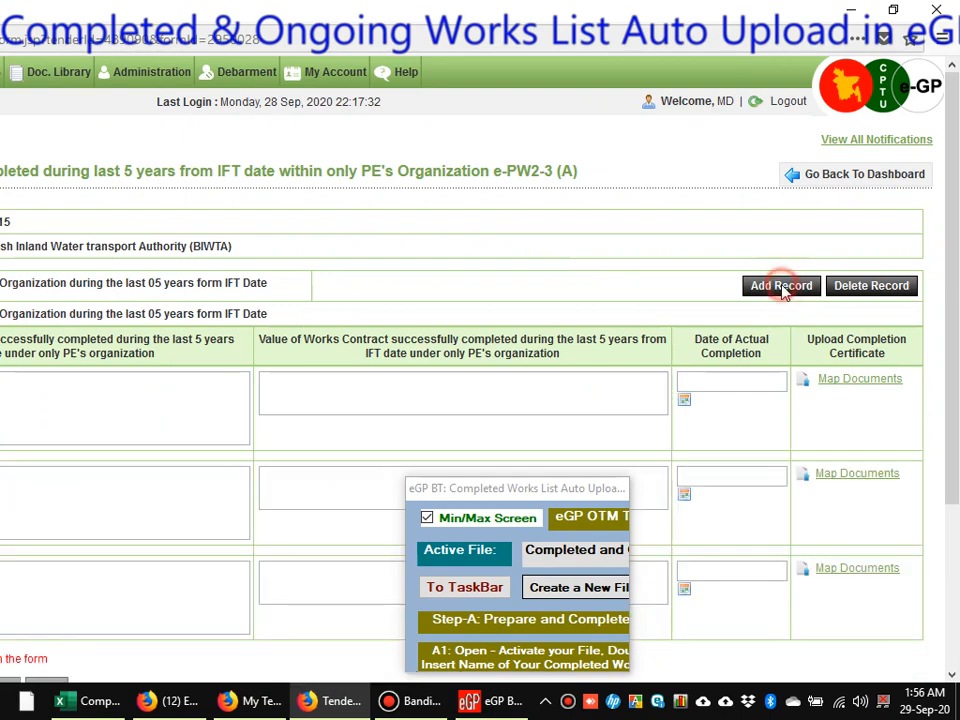
click(781, 286)
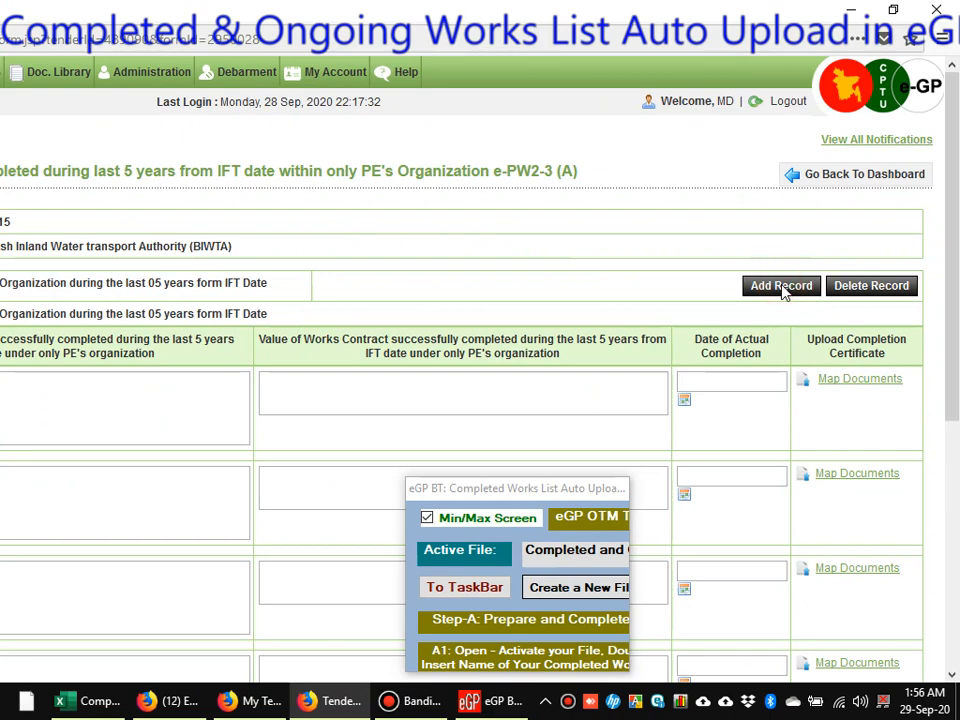
click(781, 286)
click(781, 286)
click(781, 286)
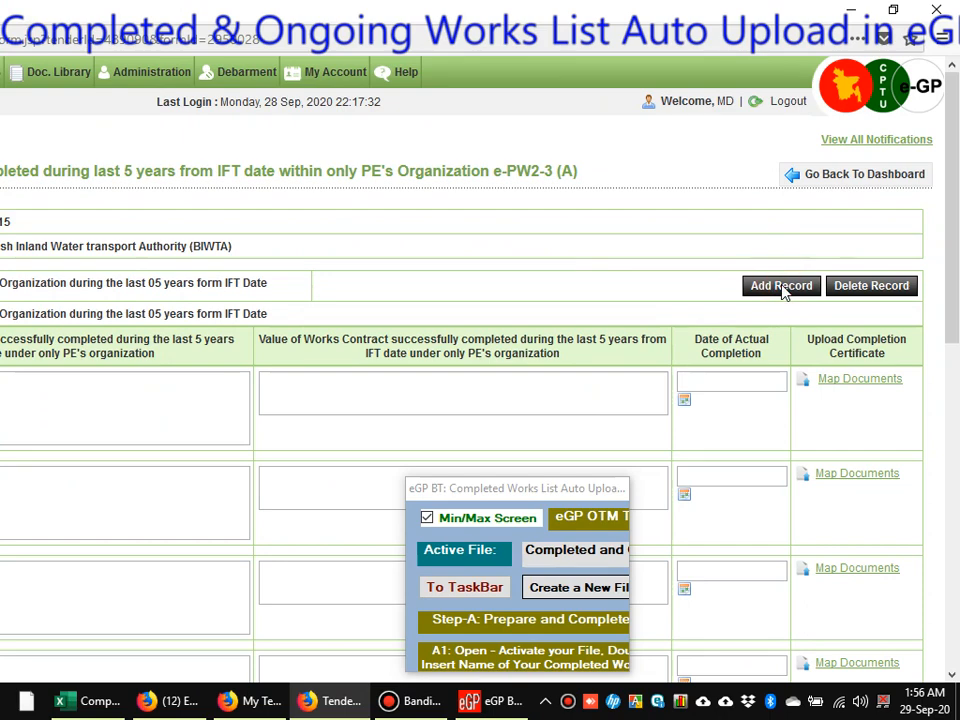
click(781, 286)
click(781, 286)
click(781, 286)
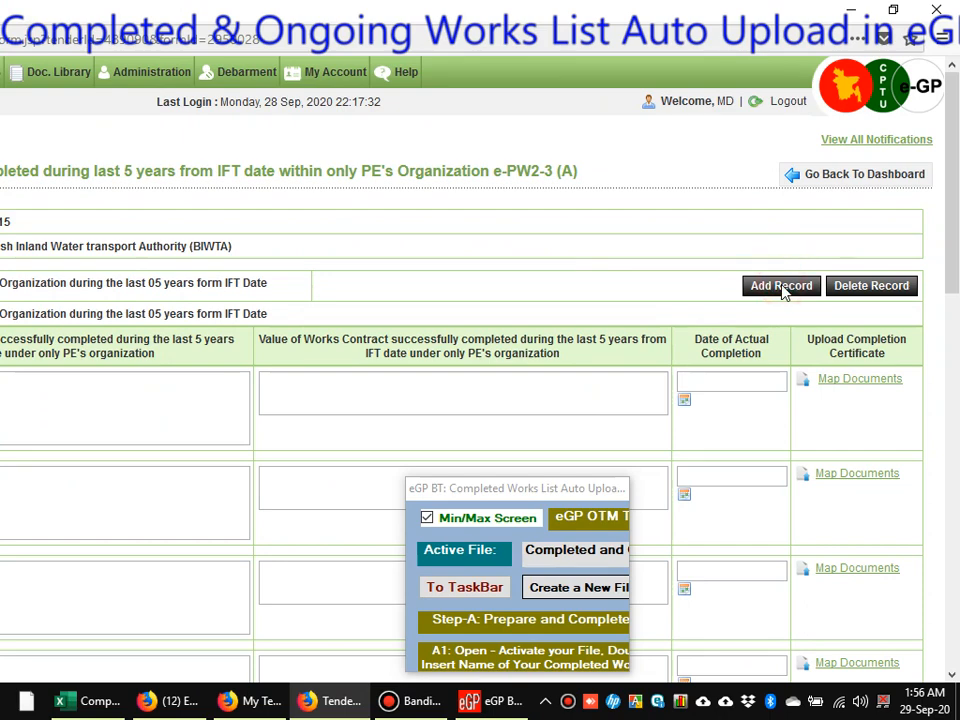
Step: Look over the added blank rows and place the cursor in the first row's SL No. field
click(139, 394)
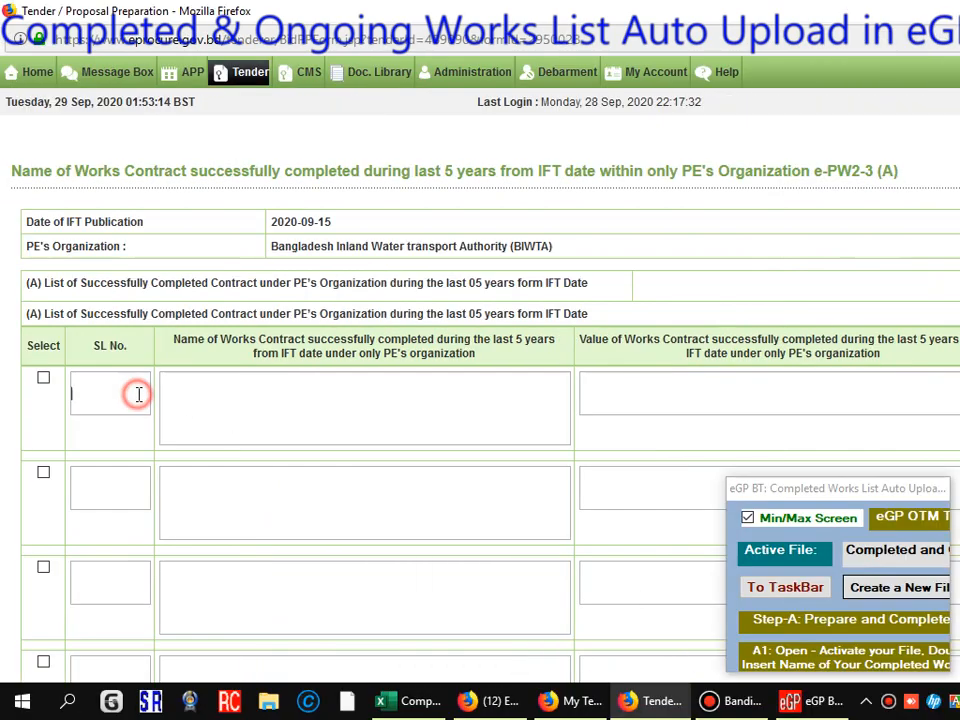
scroll(139, 394, down, 10)
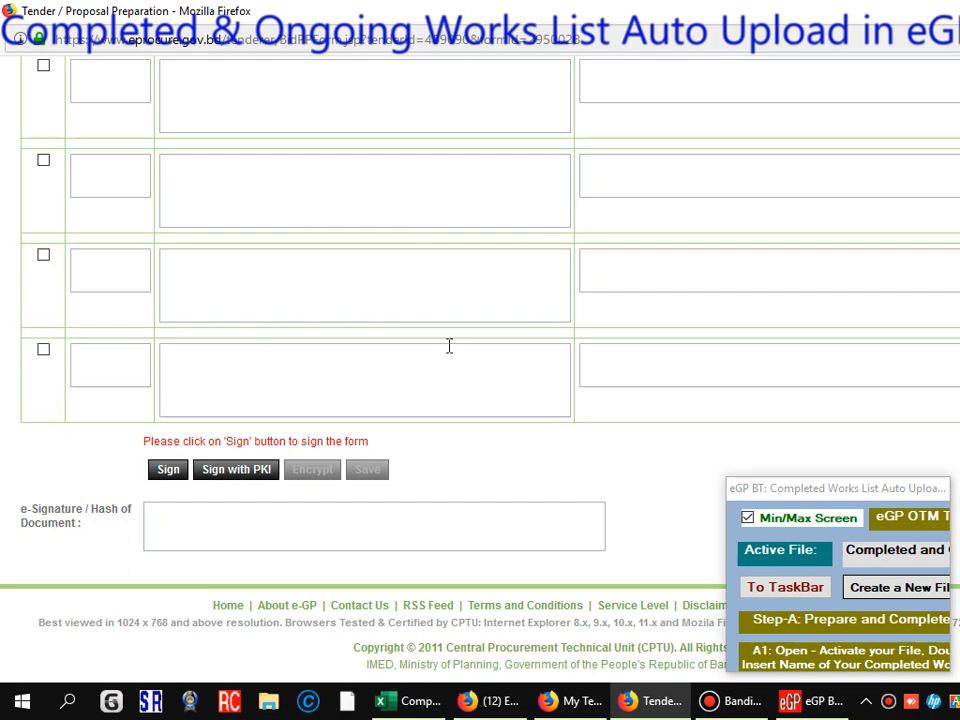
scroll(449, 346, up, 10)
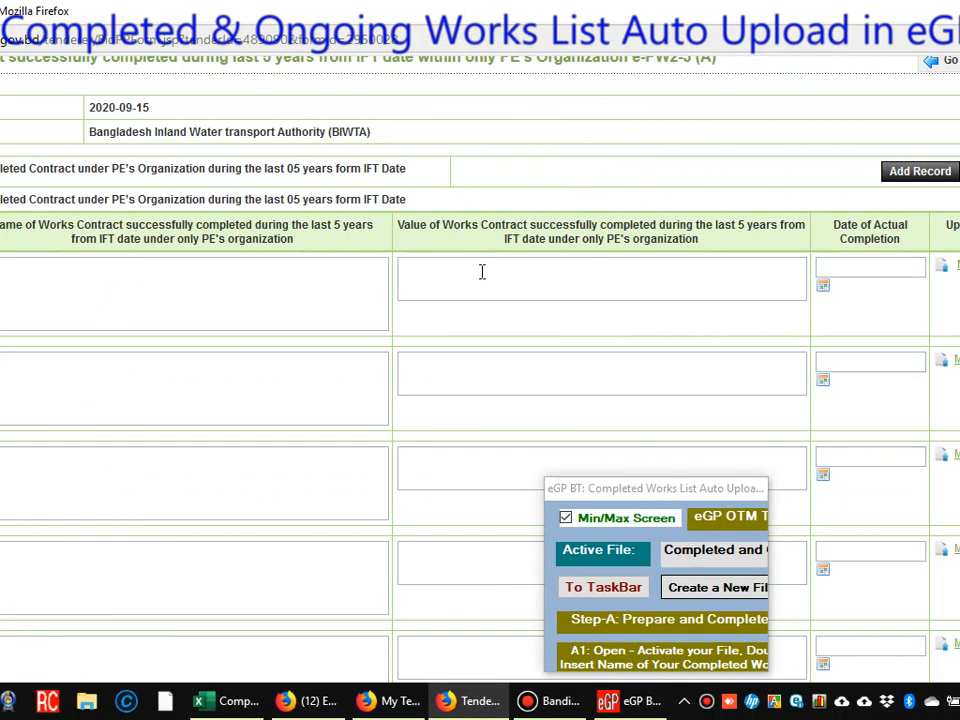
click(90, 275)
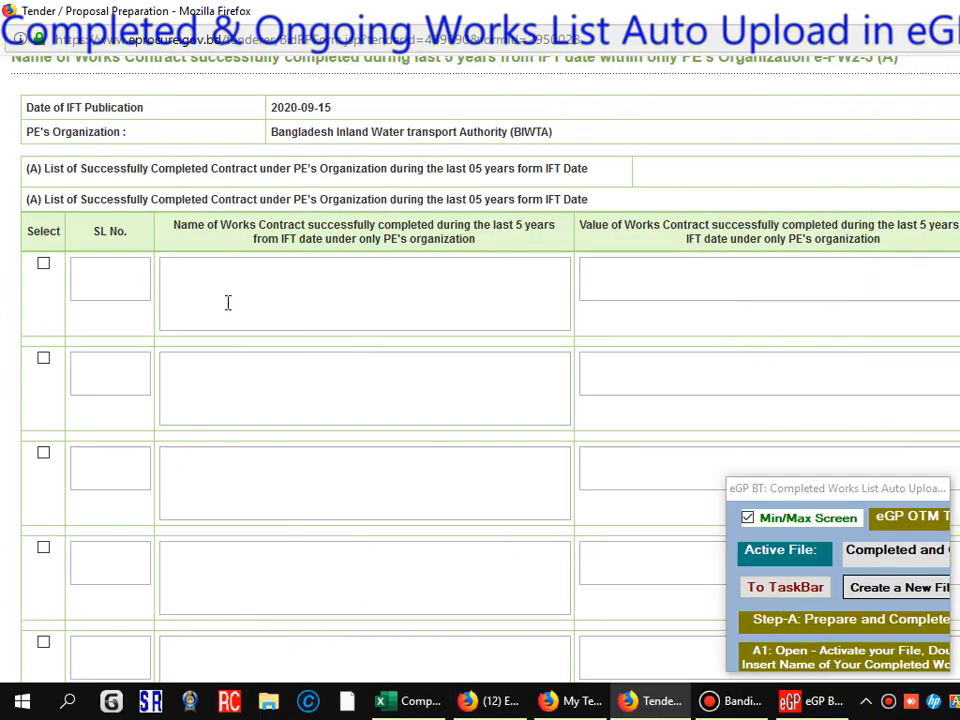
scroll(364, 472, down, 2)
scroll(364, 472, up, 3)
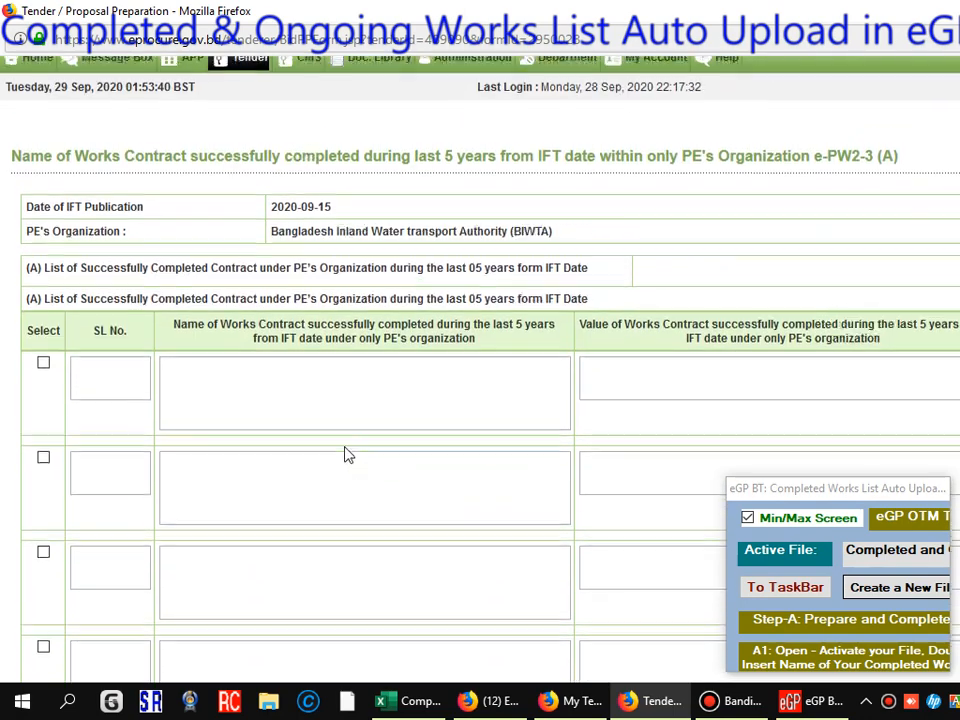
click(111, 382)
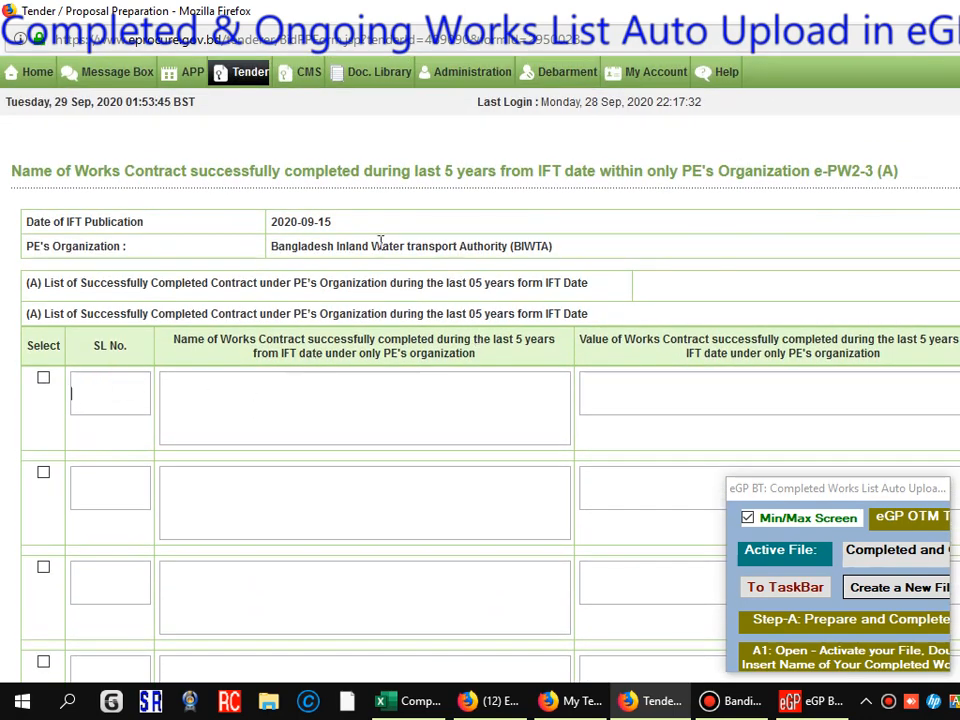
click(771, 516)
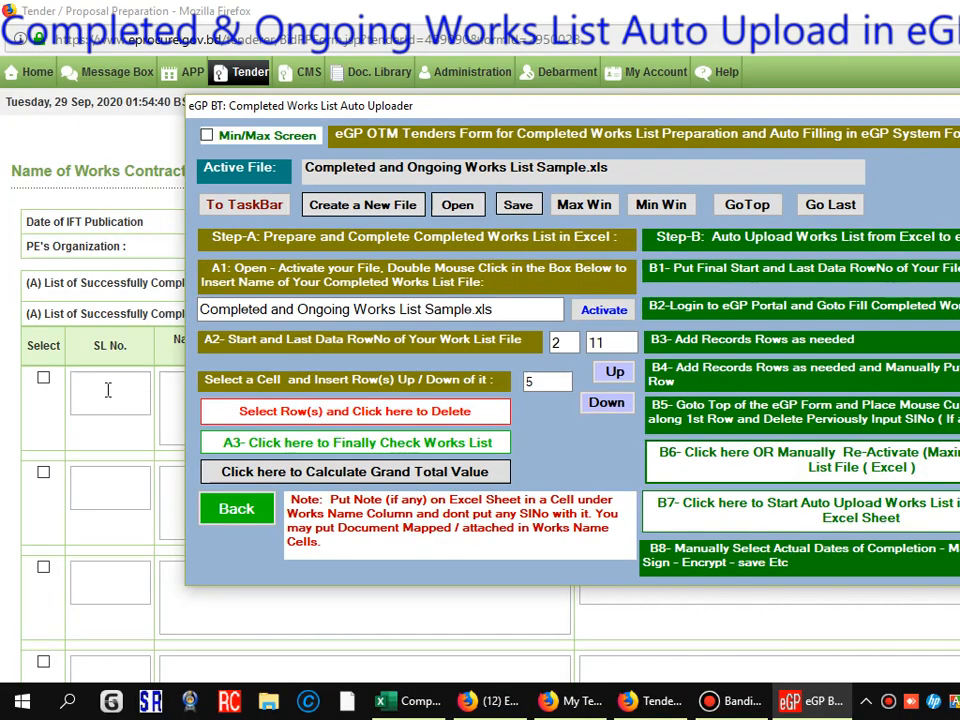
click(107, 388)
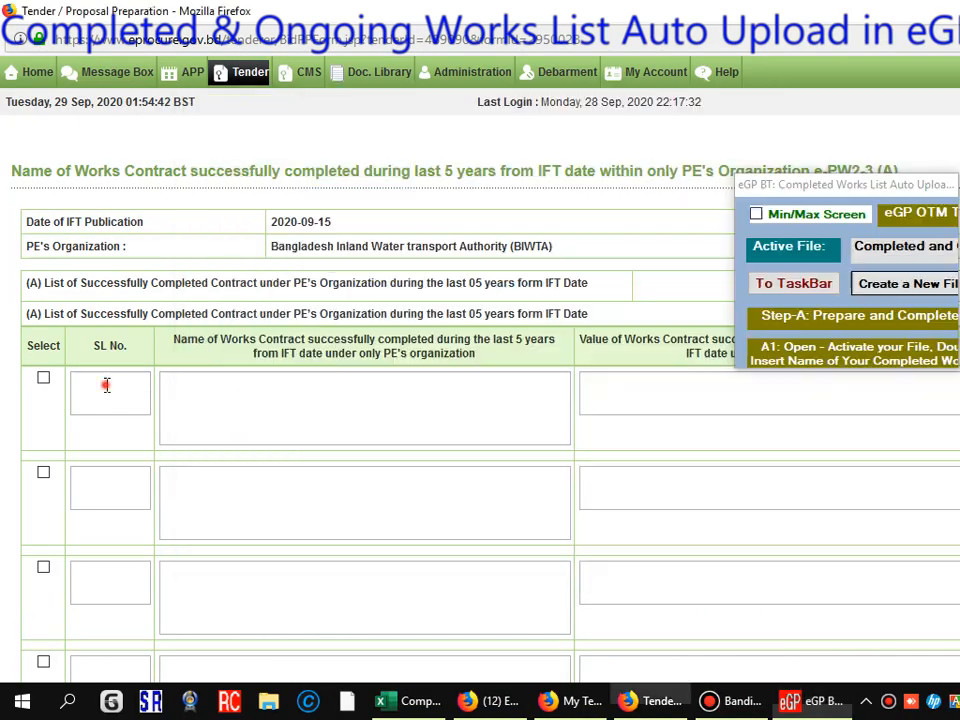
Step: Re-activate the Excel works list file and run the auto upload into the eGP form through to completion
click(487, 216)
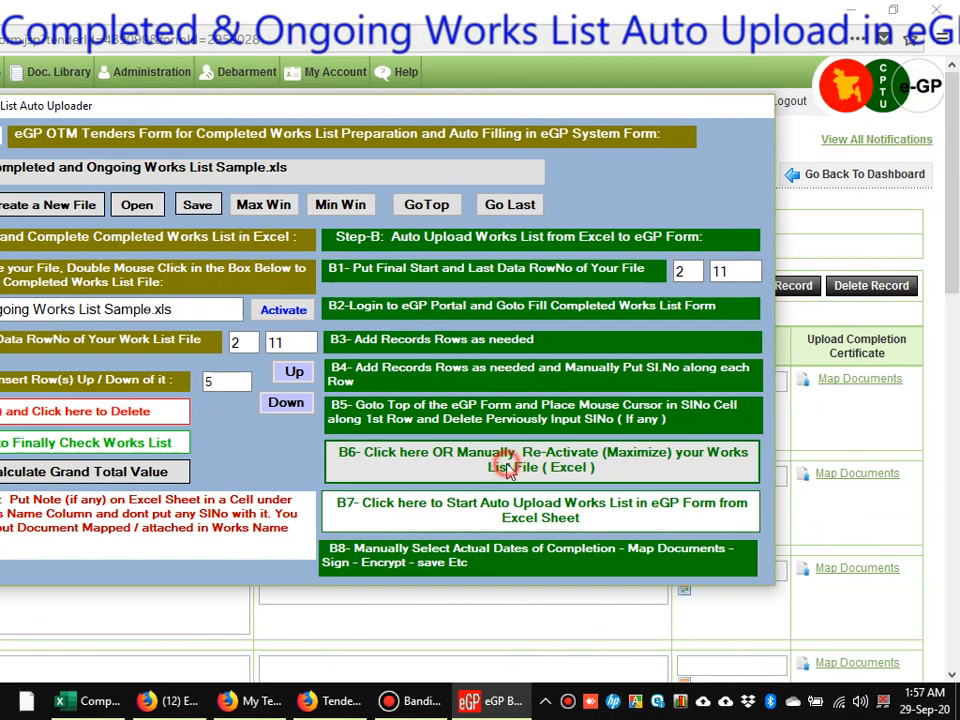
click(512, 518)
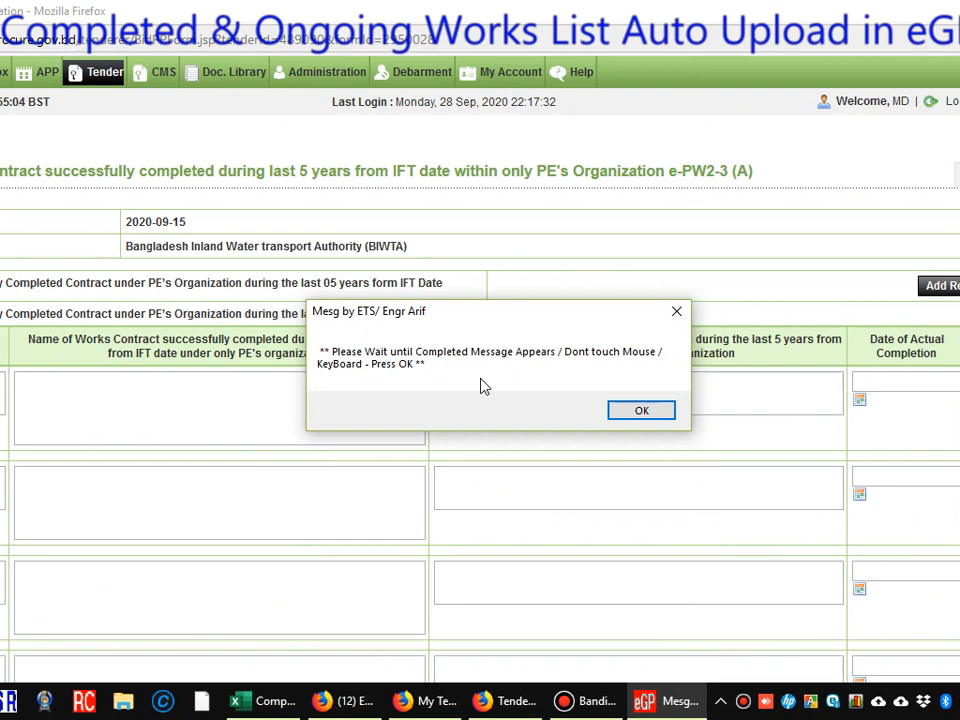
click(620, 408)
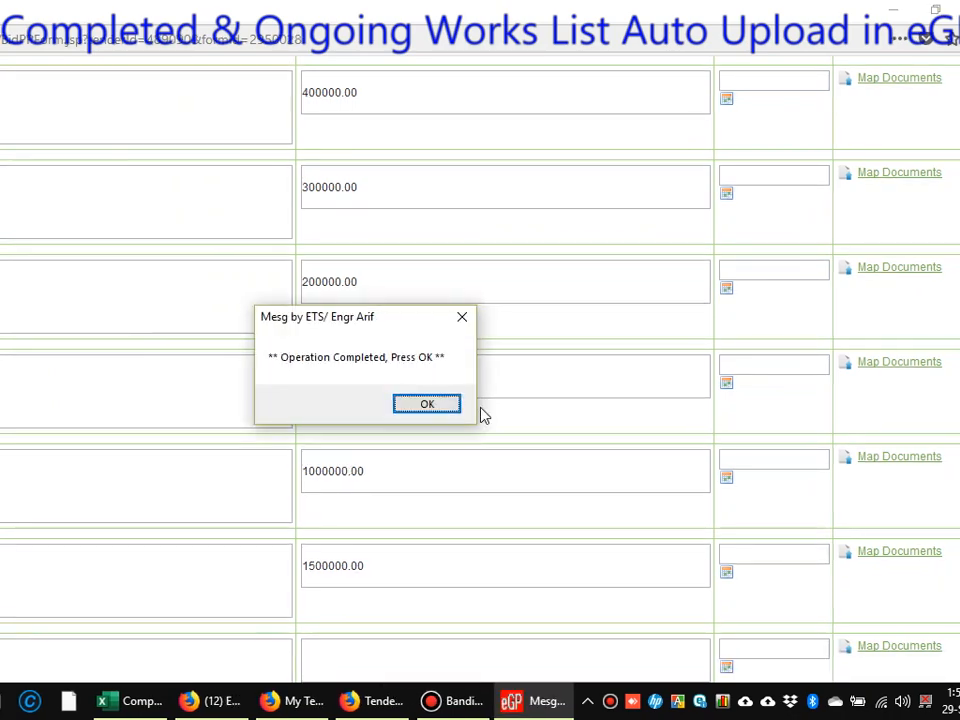
click(416, 406)
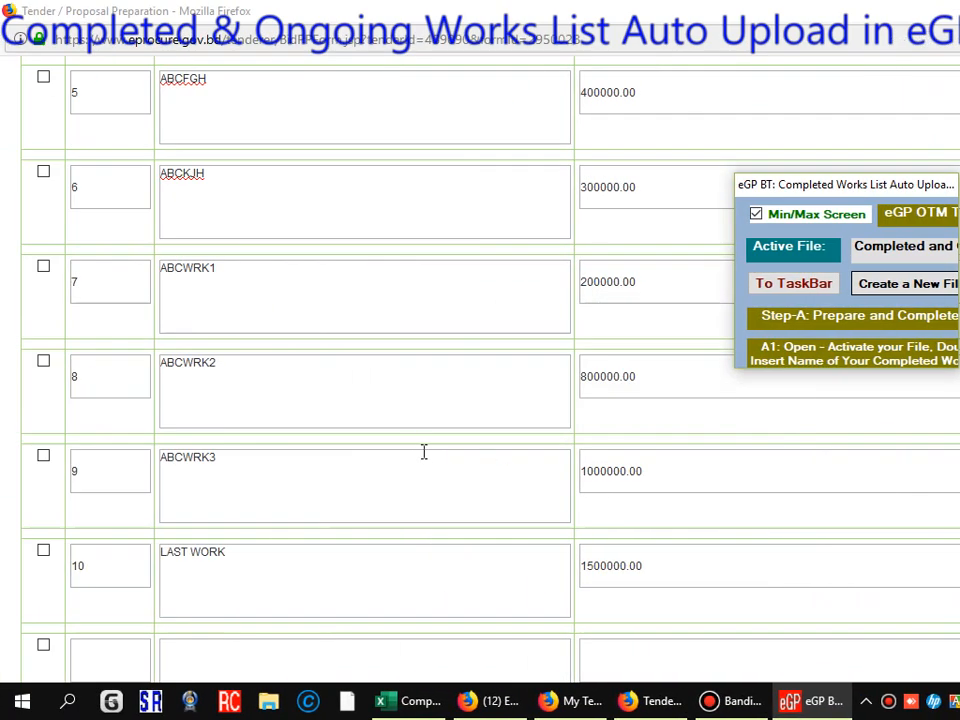
Step: Look through the uploaded works from the empty last record back up to the first row
scroll(193, 450, down, 5)
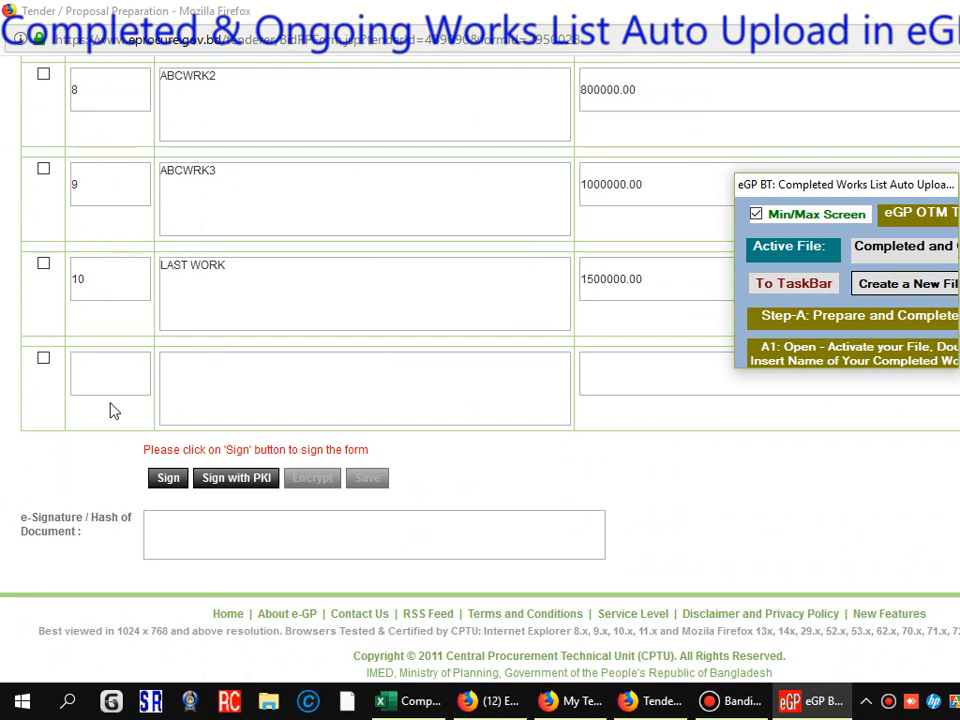
click(44, 360)
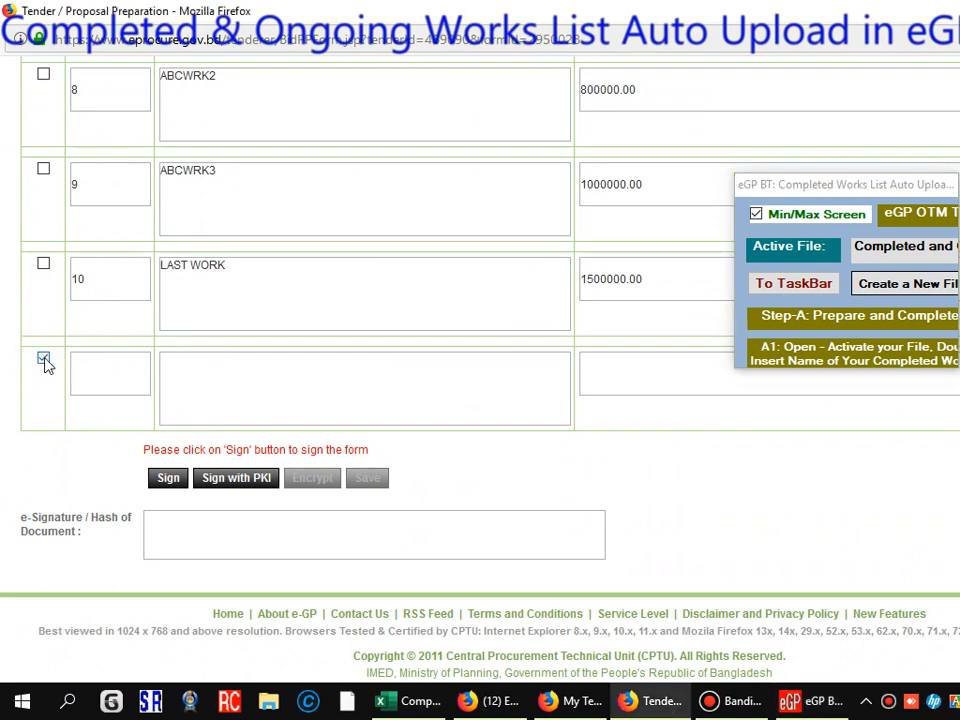
click(43, 360)
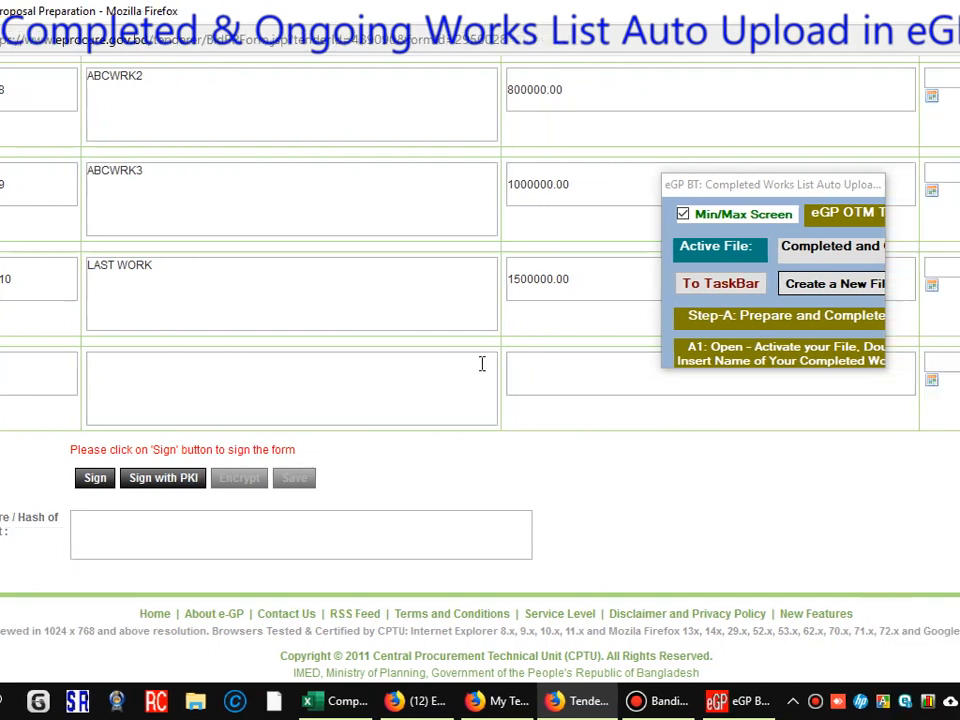
scroll(481, 366, up, 5)
scroll(481, 366, up, 5)
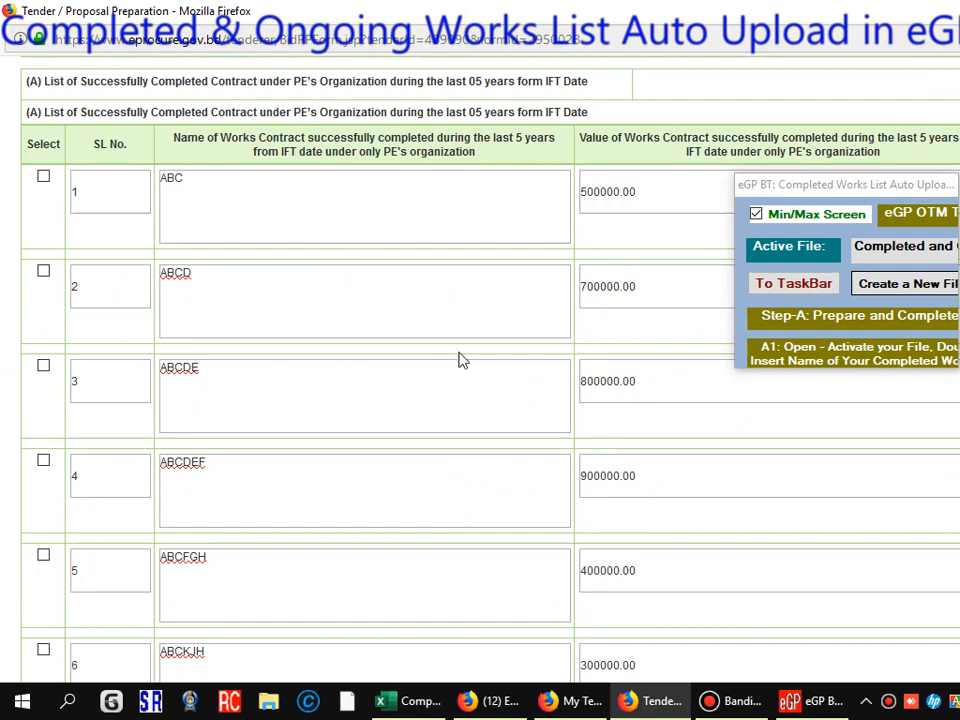
Step: Move the uploader window away from the values and open the calendar for the first work's Date of Actual Completion
drag(487, 189, 70, 194)
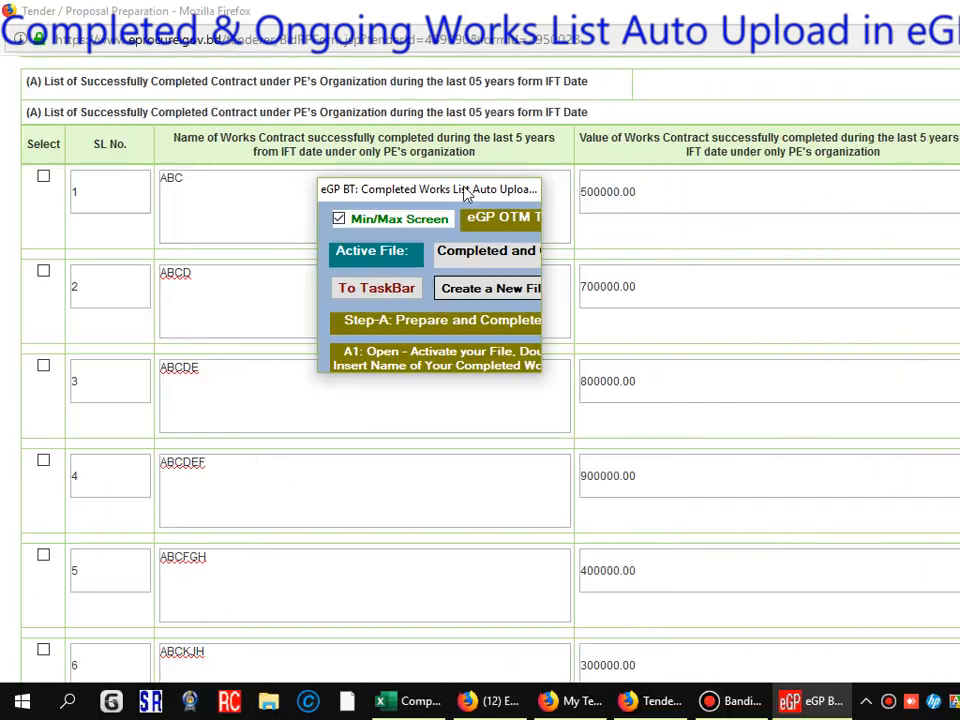
drag(475, 189, 489, 235)
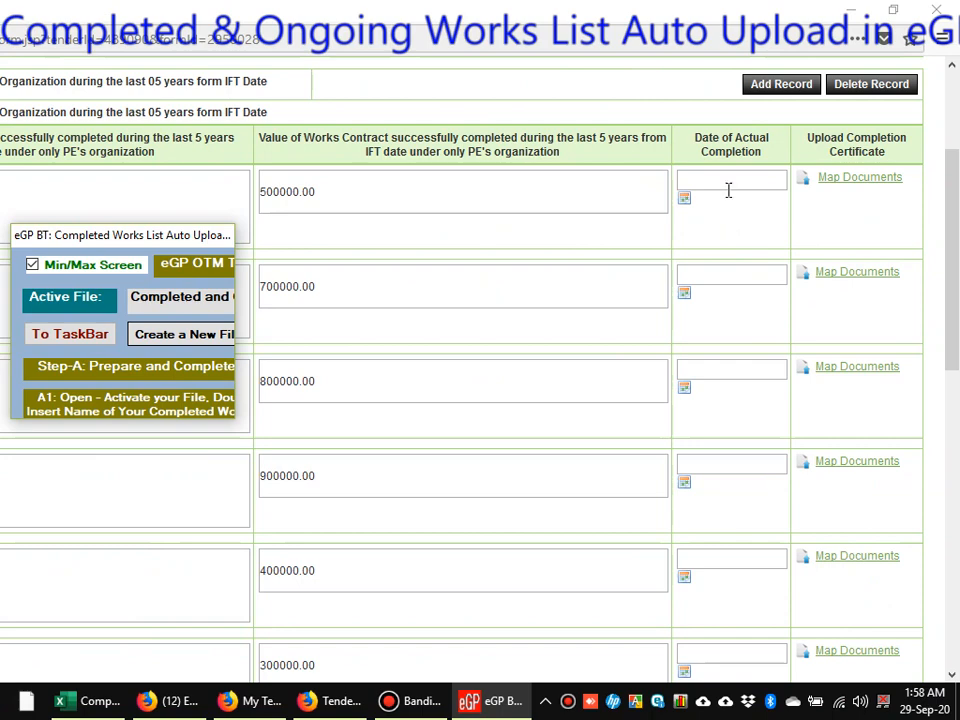
click(727, 179)
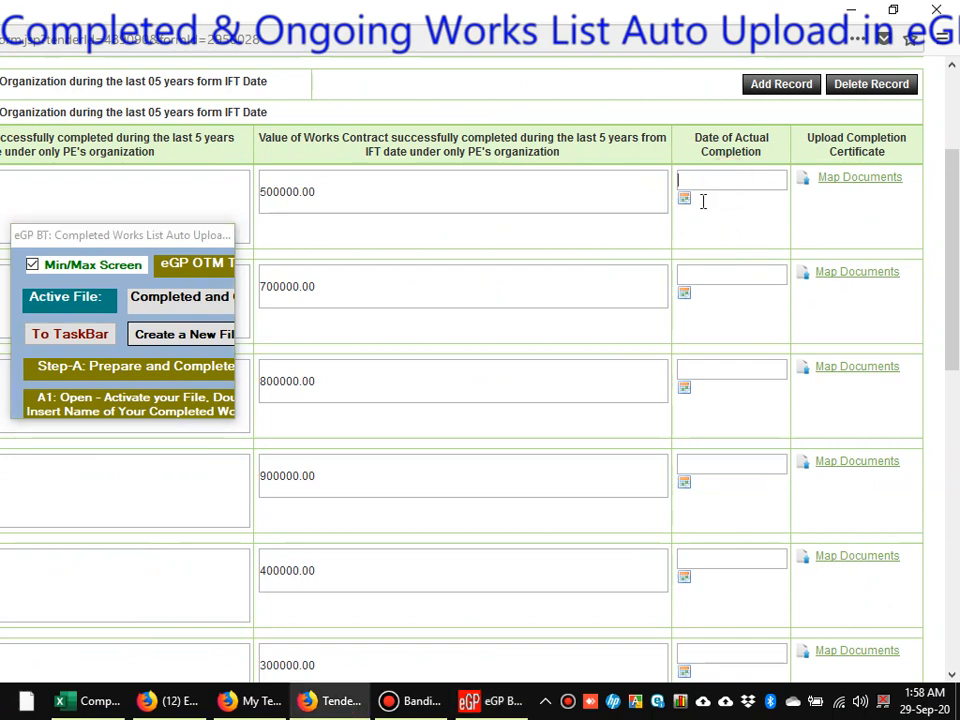
click(684, 197)
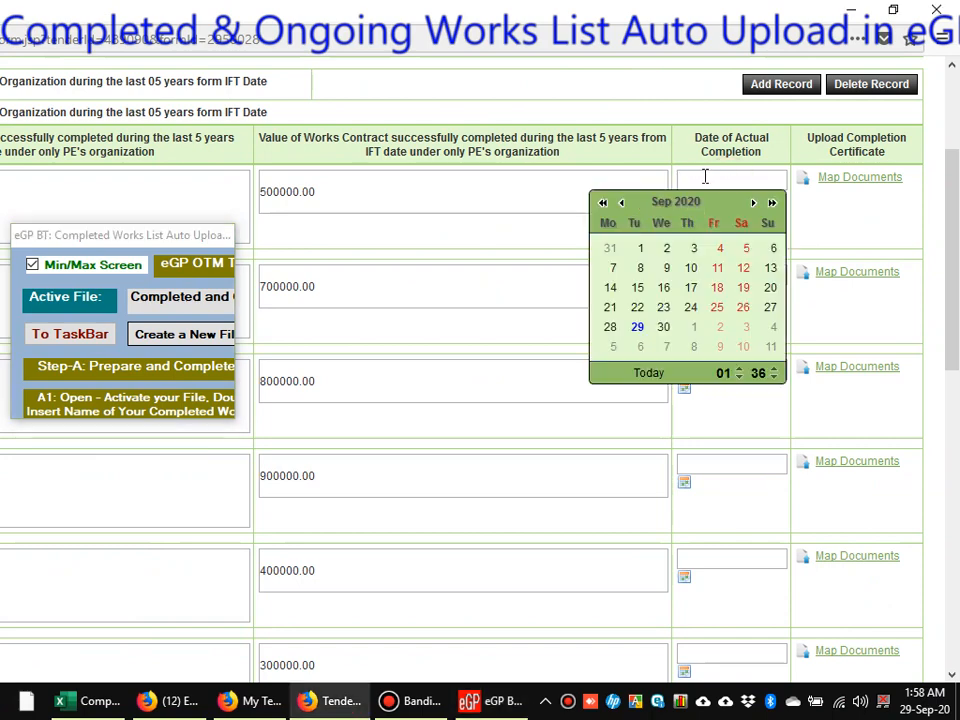
click(705, 176)
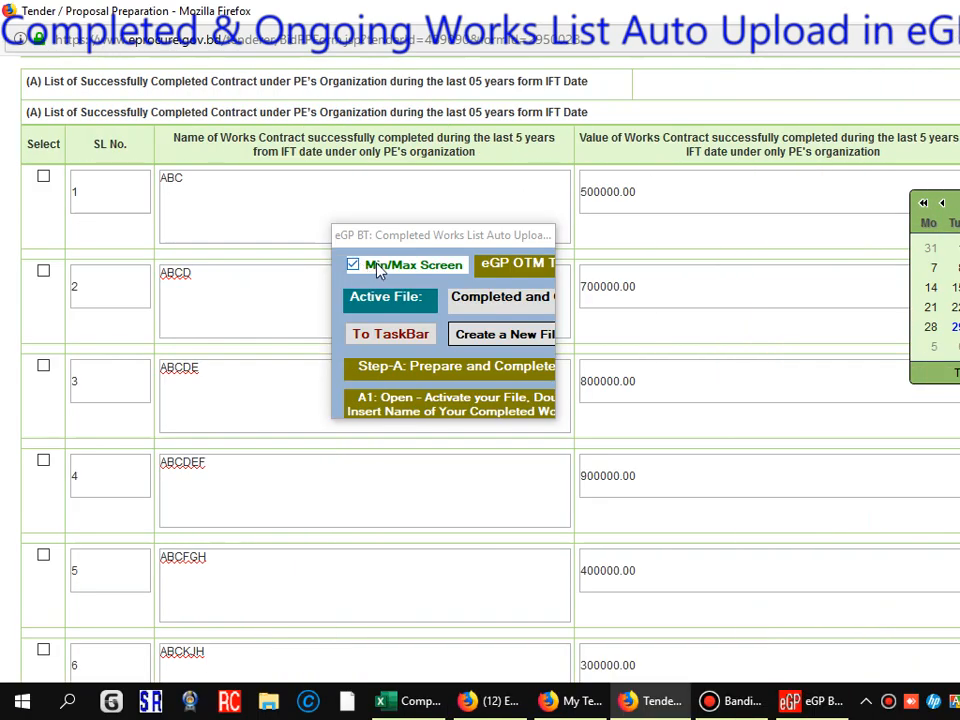
Step: Return to the Bidders Tools main control and take a look at the Ongoing Works List uploader
click(376, 265)
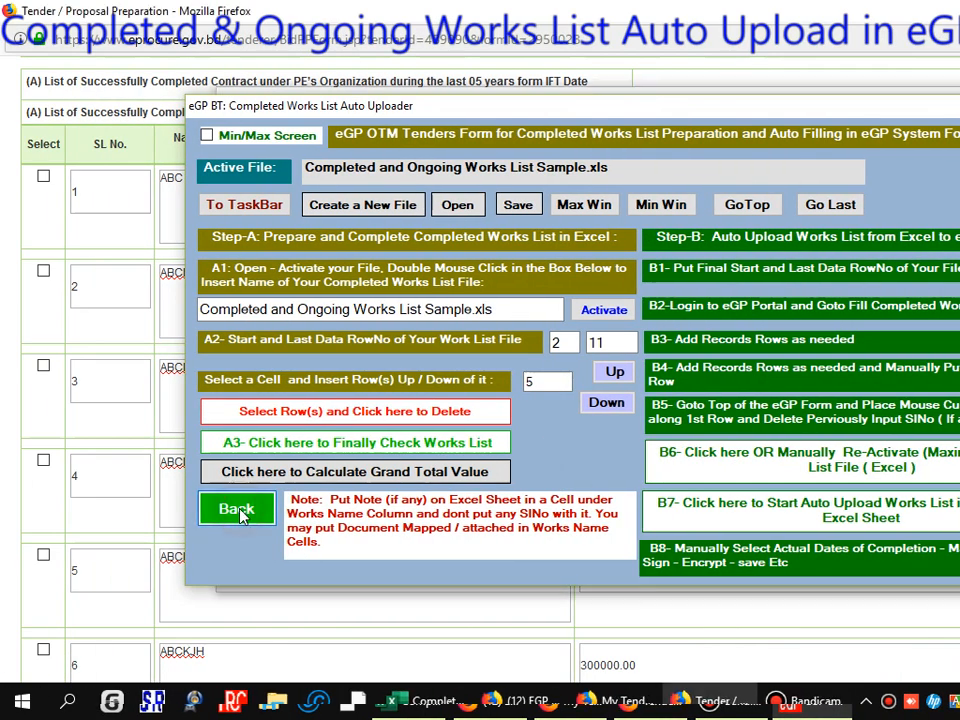
click(238, 510)
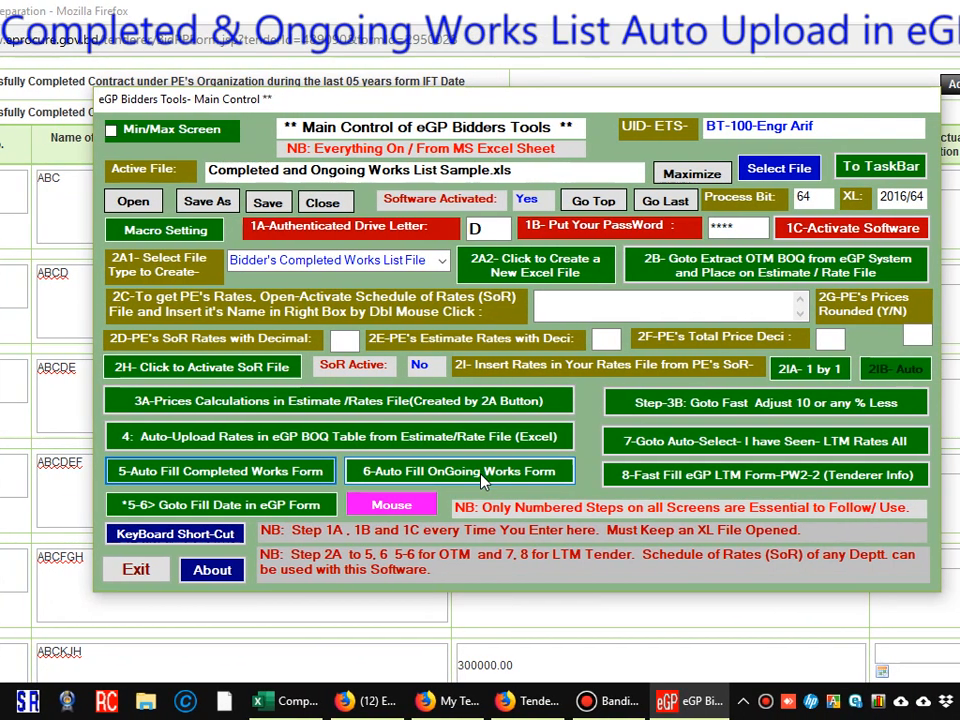
click(481, 477)
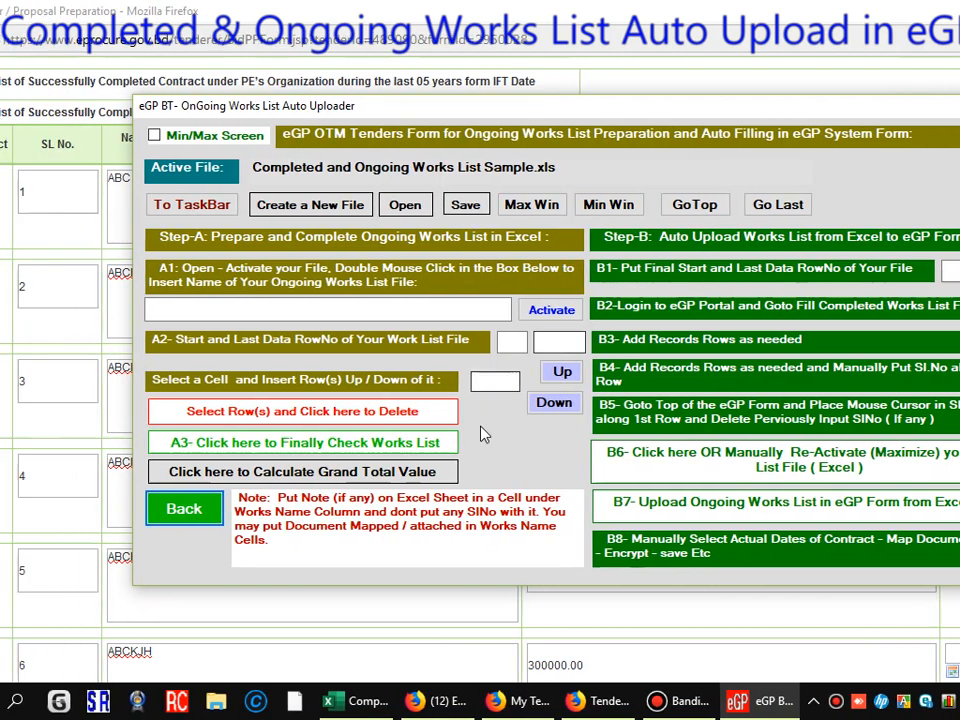
click(248, 510)
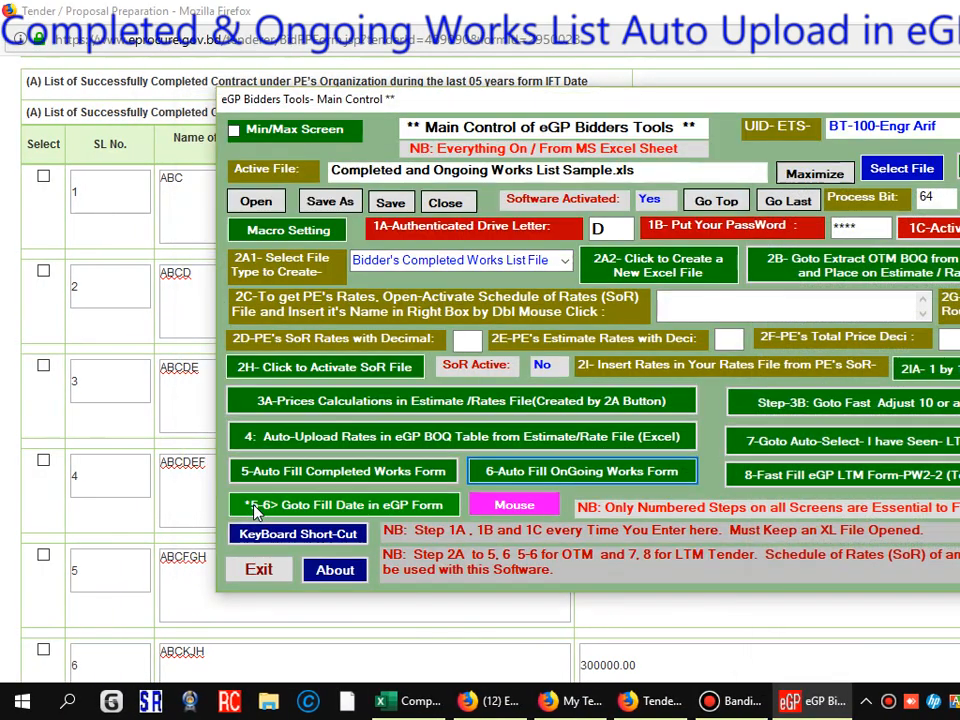
Step: Open the tool for filling dates in the eGP form and select the first work's completion date, cell D2, in Excel
click(400, 508)
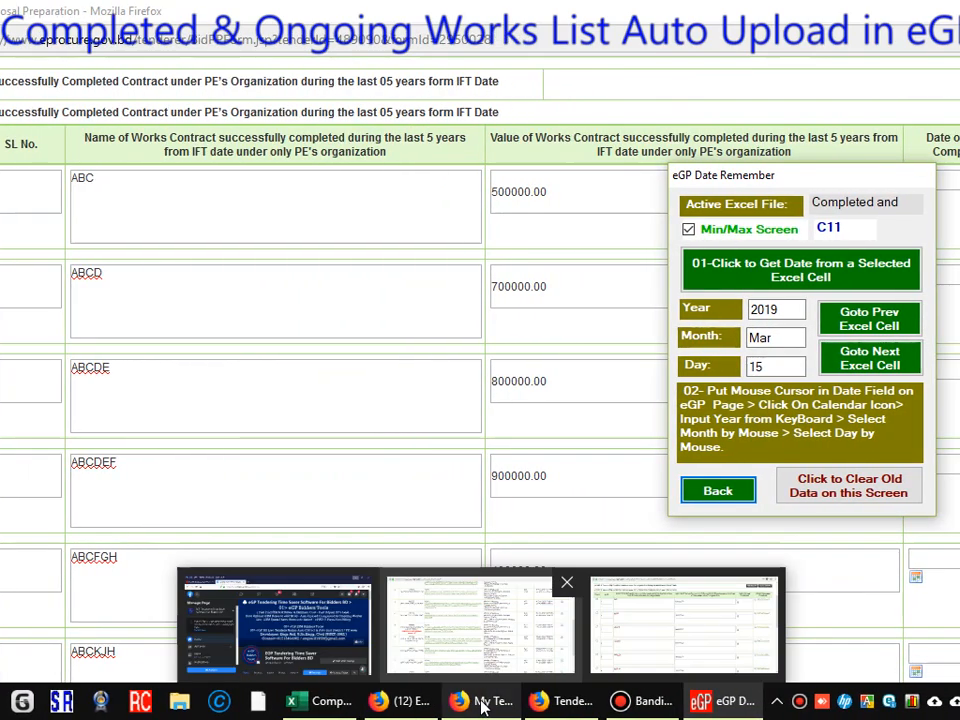
click(420, 700)
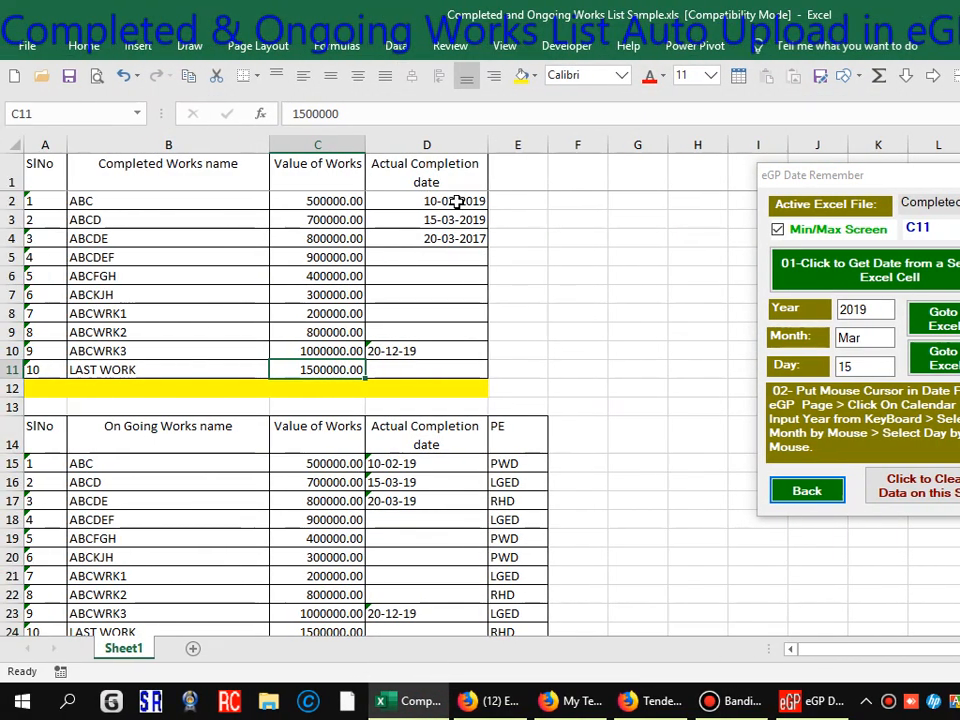
click(376, 201)
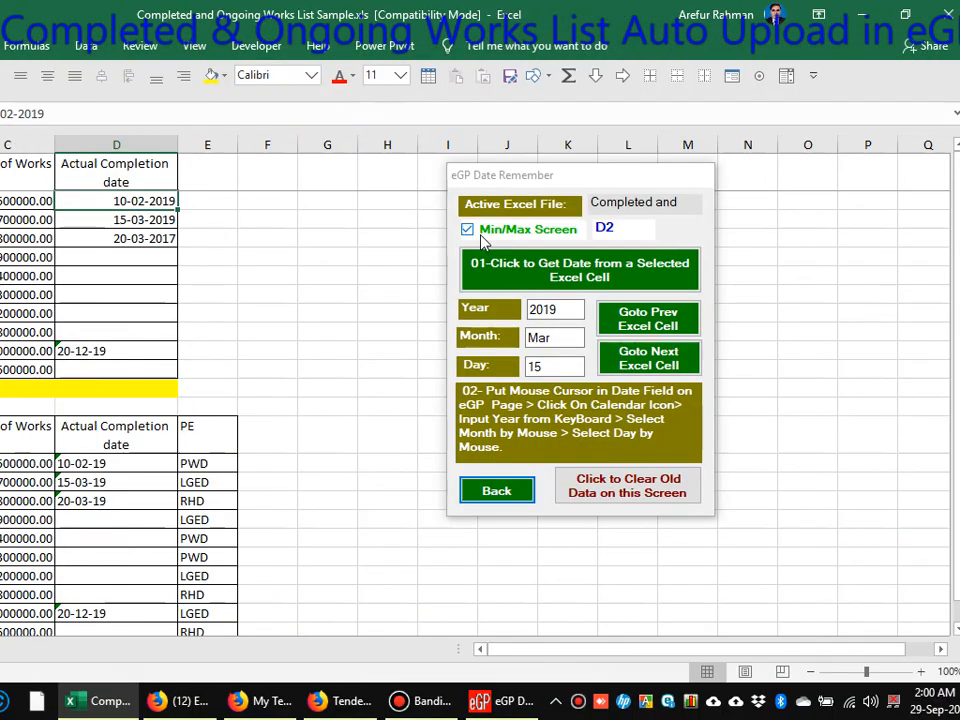
click(790, 229)
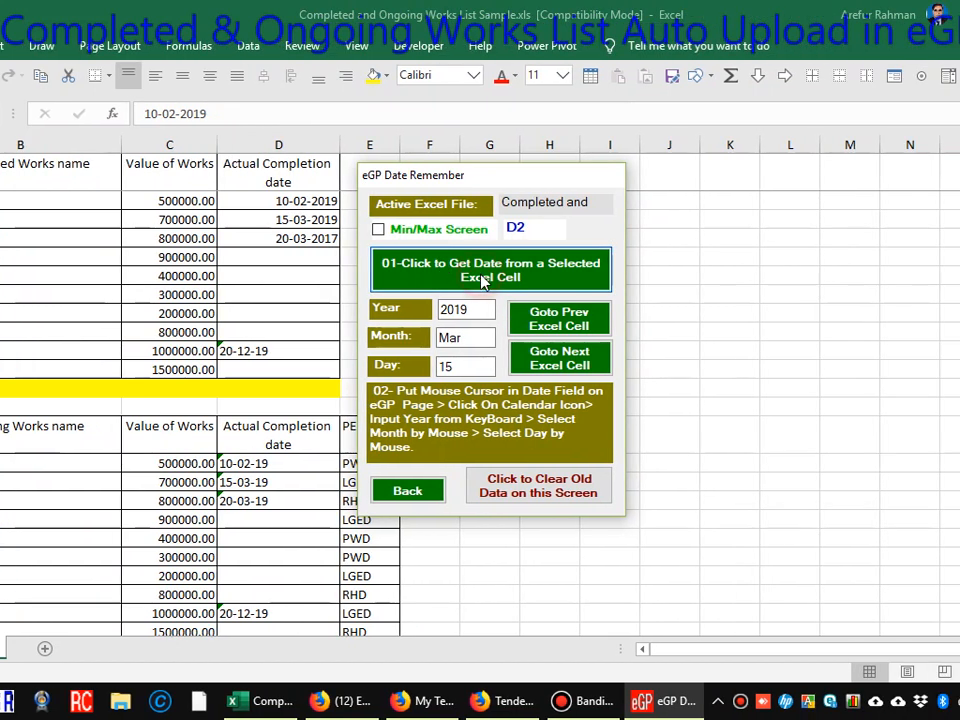
Step: Get the first work's completion date from cell D2, then minimize Excel and move the date window clear of the form's date column
click(484, 281)
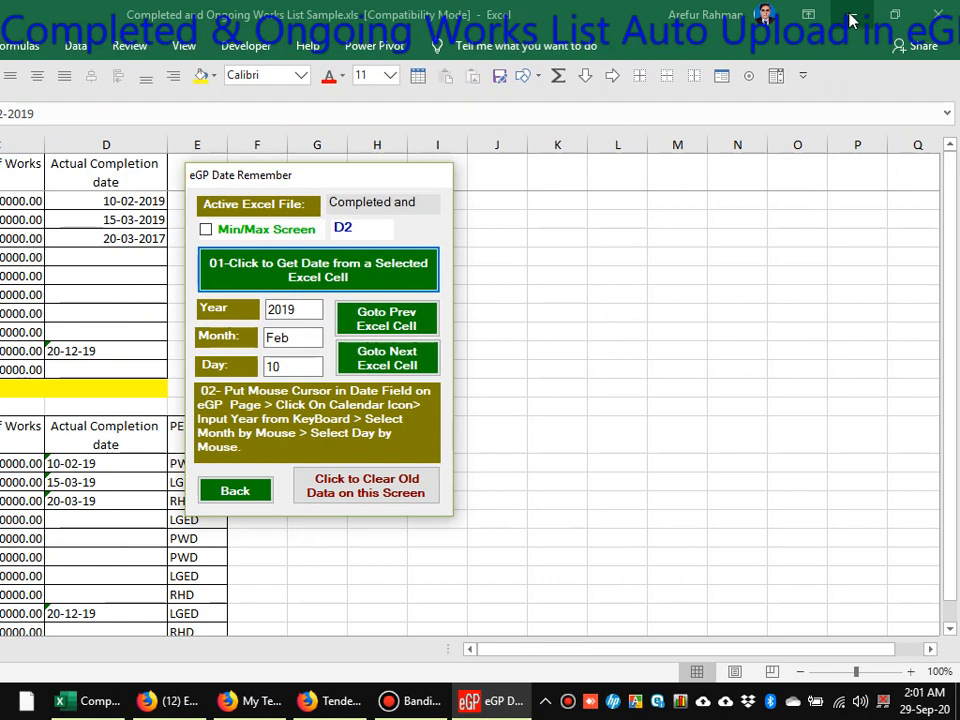
click(850, 19)
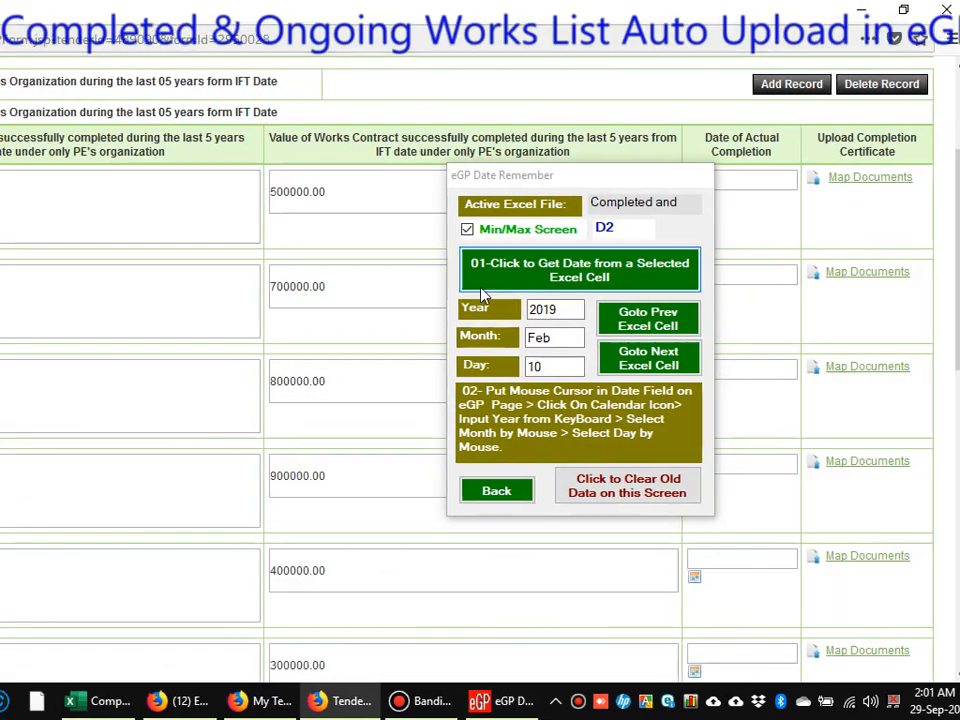
drag(535, 181, 381, 210)
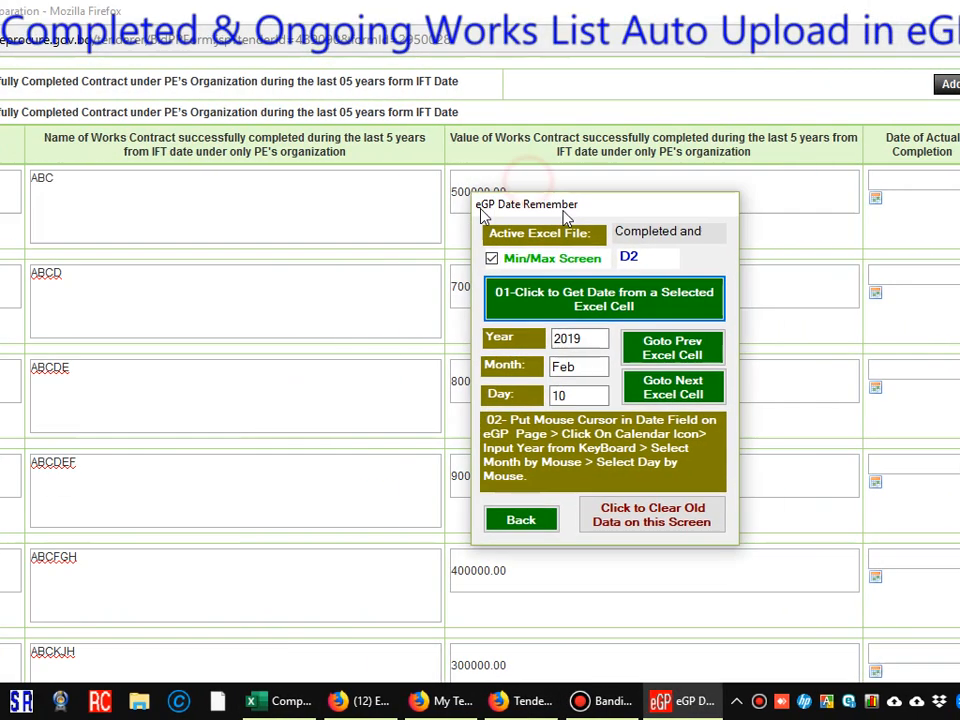
drag(567, 218, 256, 210)
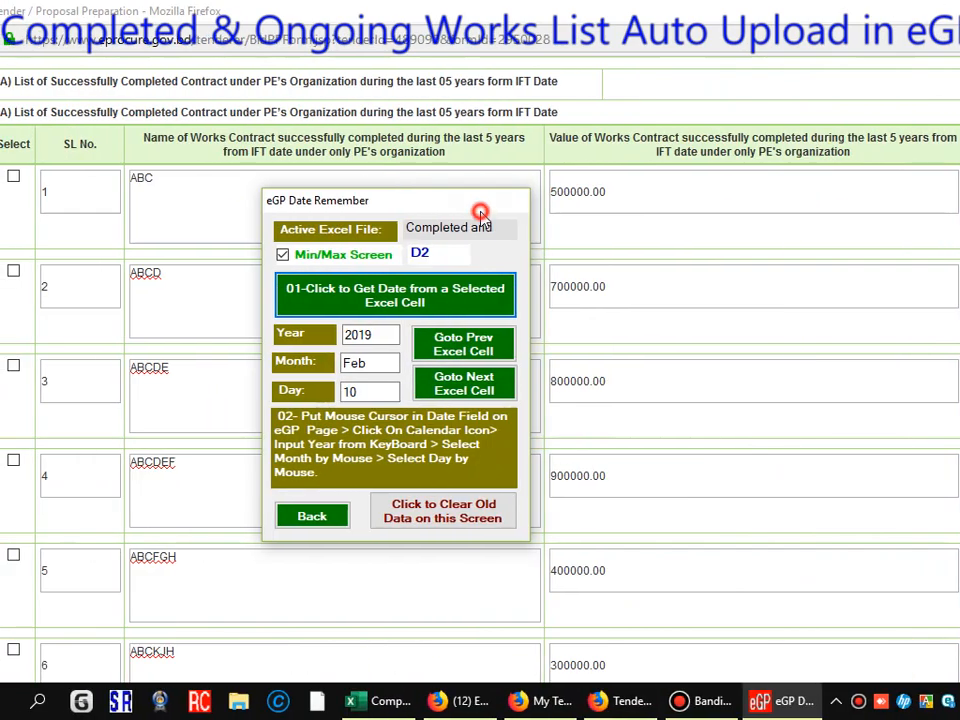
drag(196, 203, 399, 173)
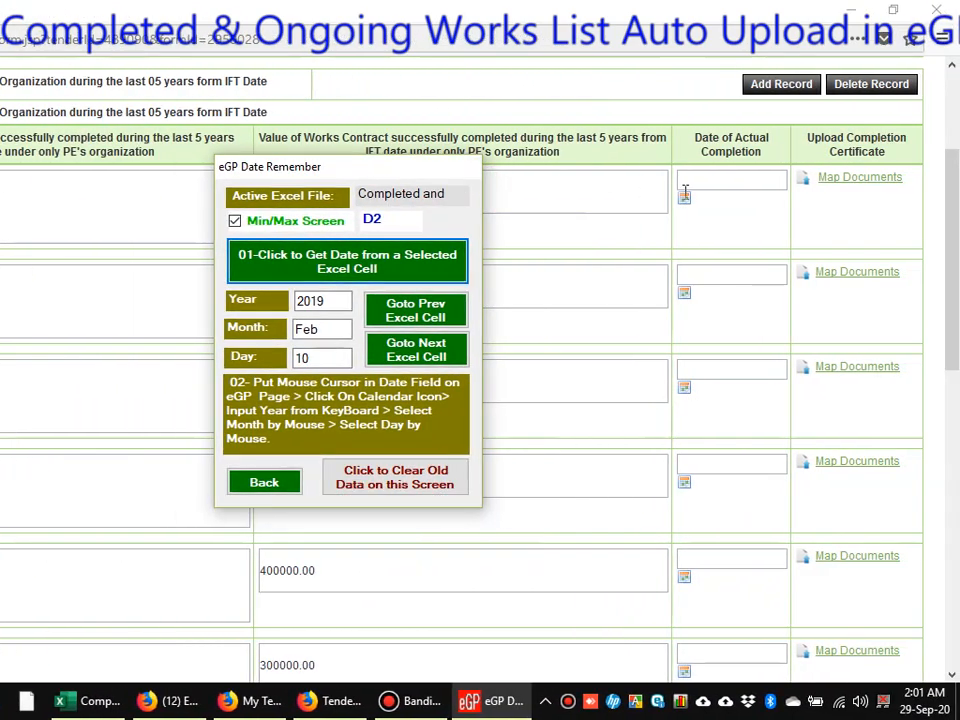
Step: Set the first work's Date of Actual Completion to 10 February 2019 in the eGP form
click(731, 182)
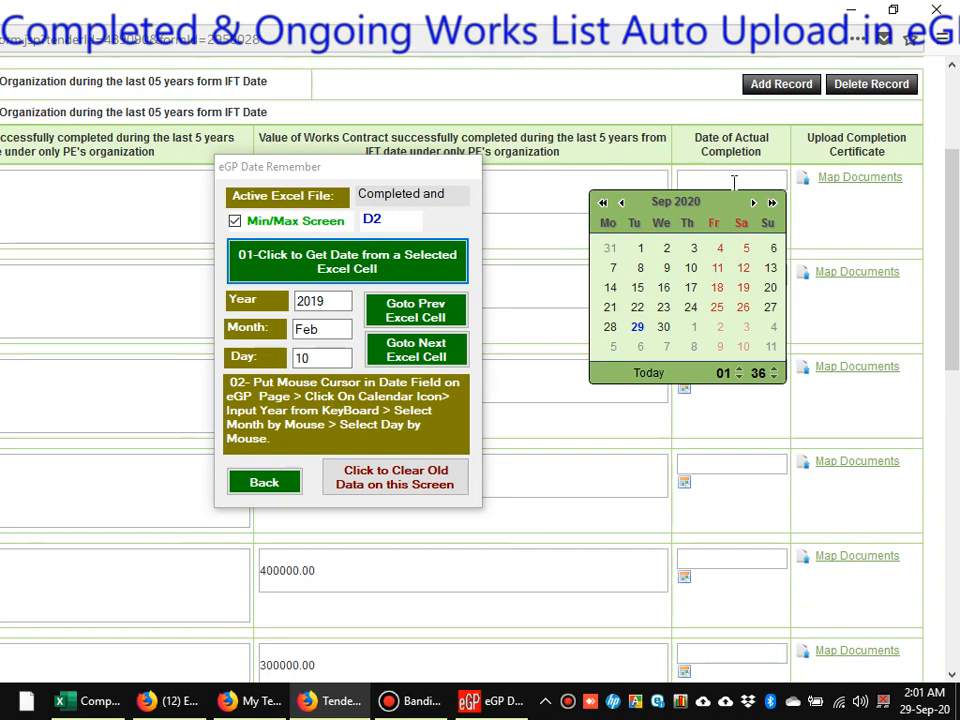
text(2019)
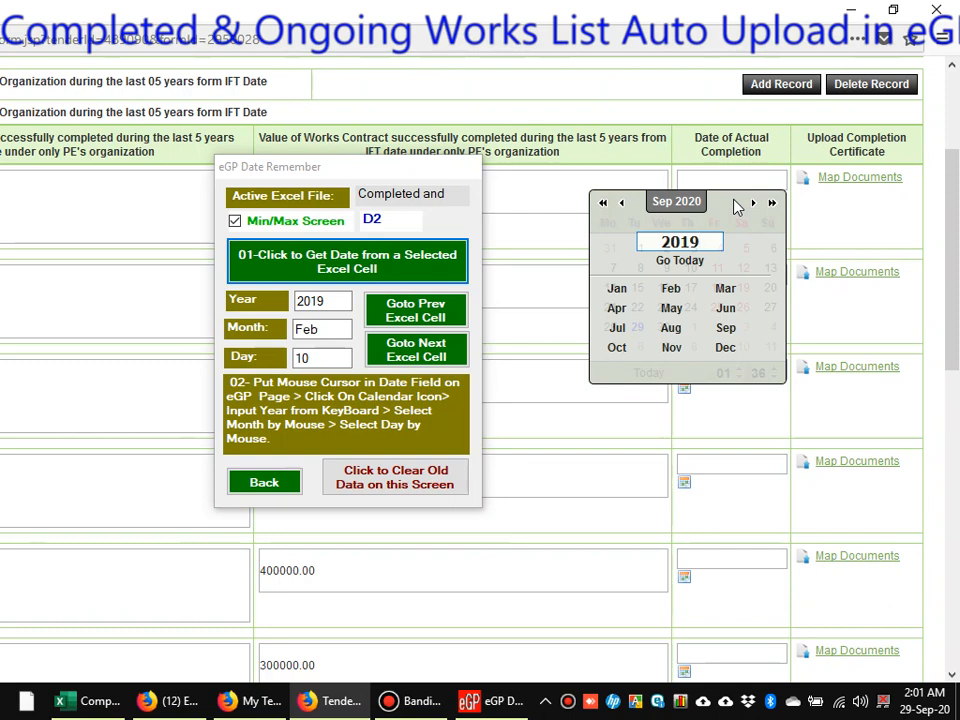
click(671, 289)
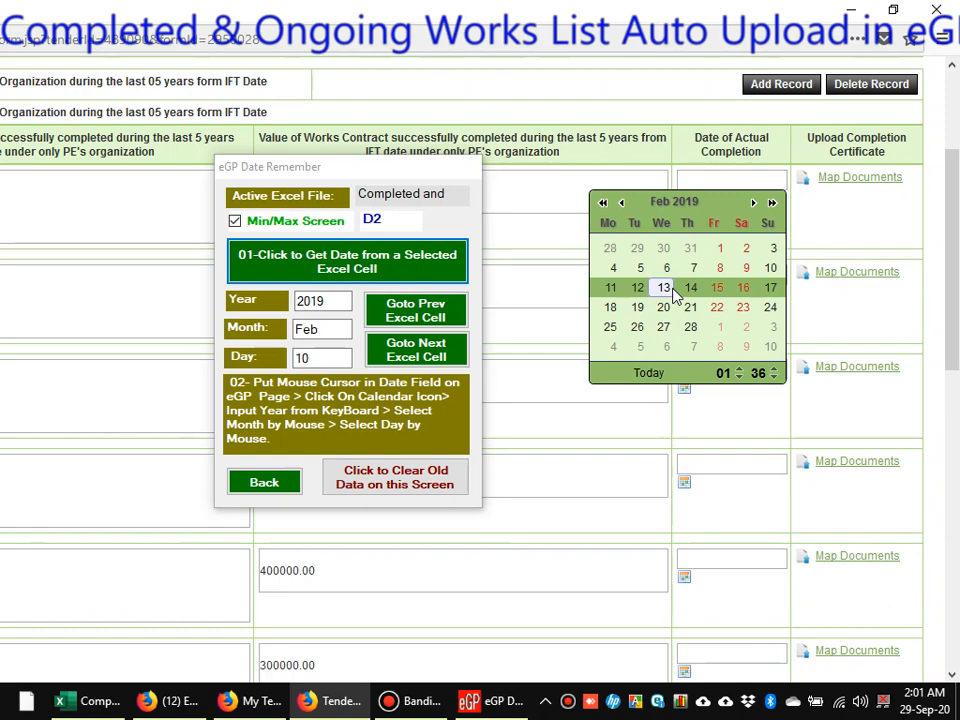
click(770, 268)
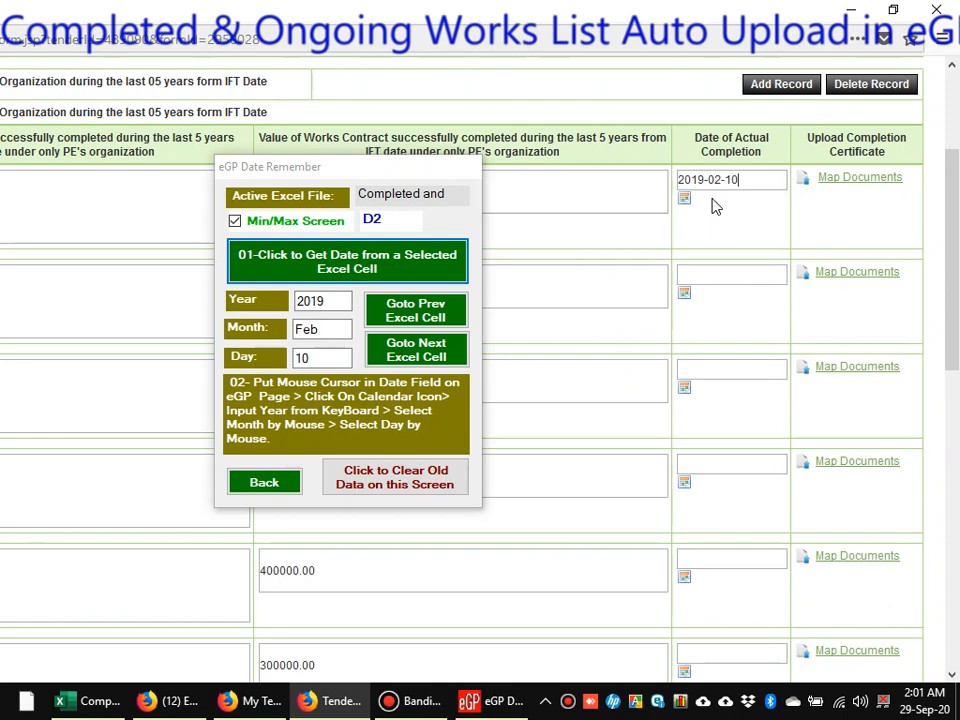
Step: Advance the date tool to cell D3 and set the second work's Date of Actual Completion to 15 March 2019
drag(441, 180, 601, 195)
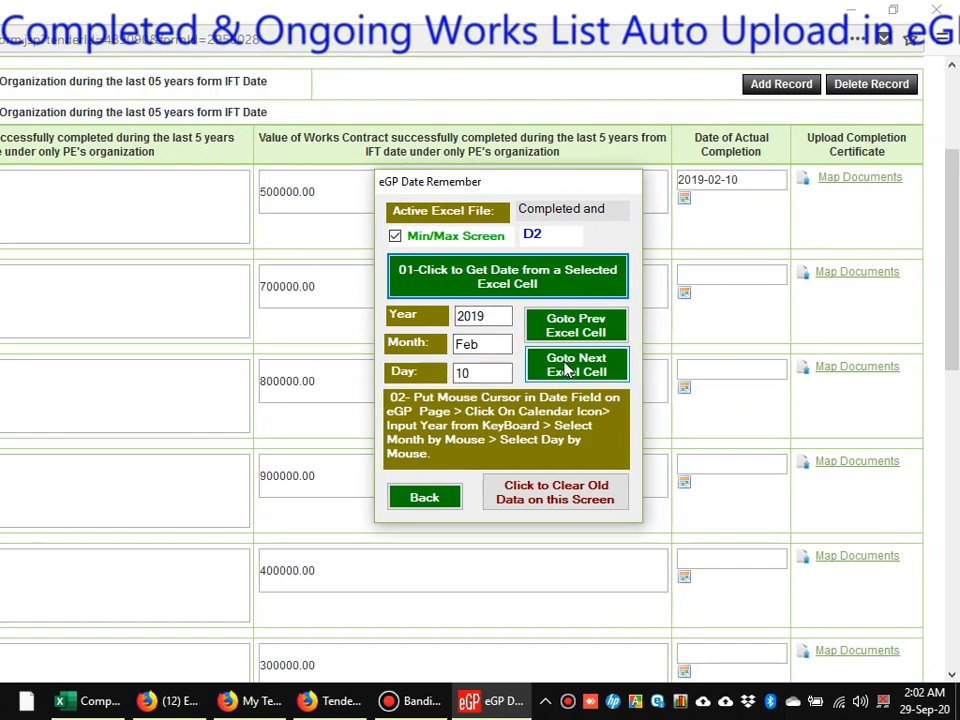
click(568, 367)
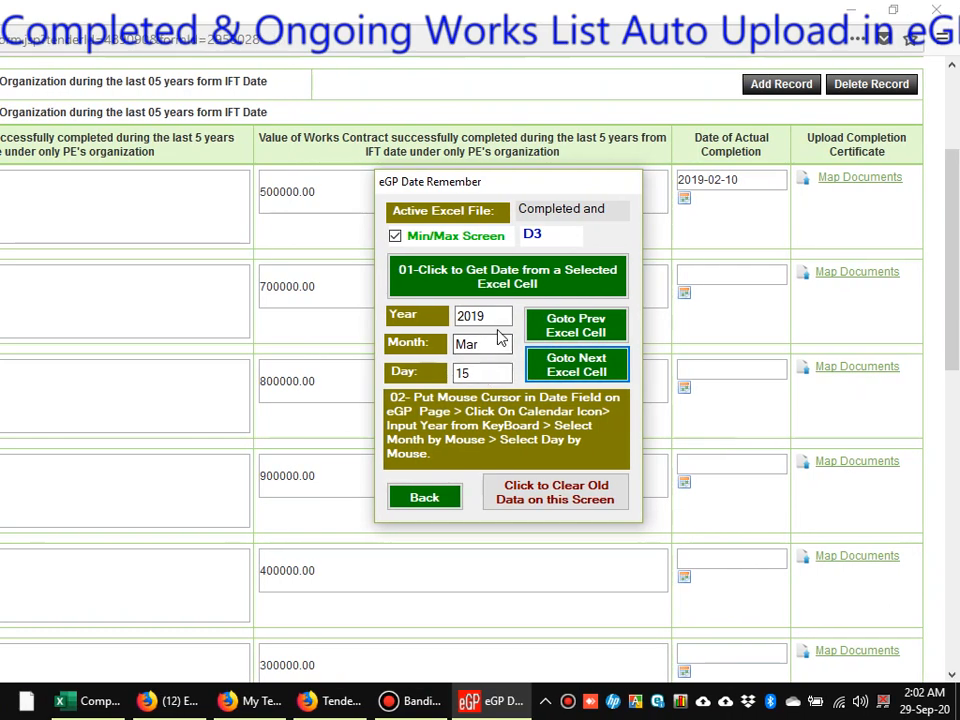
click(694, 276)
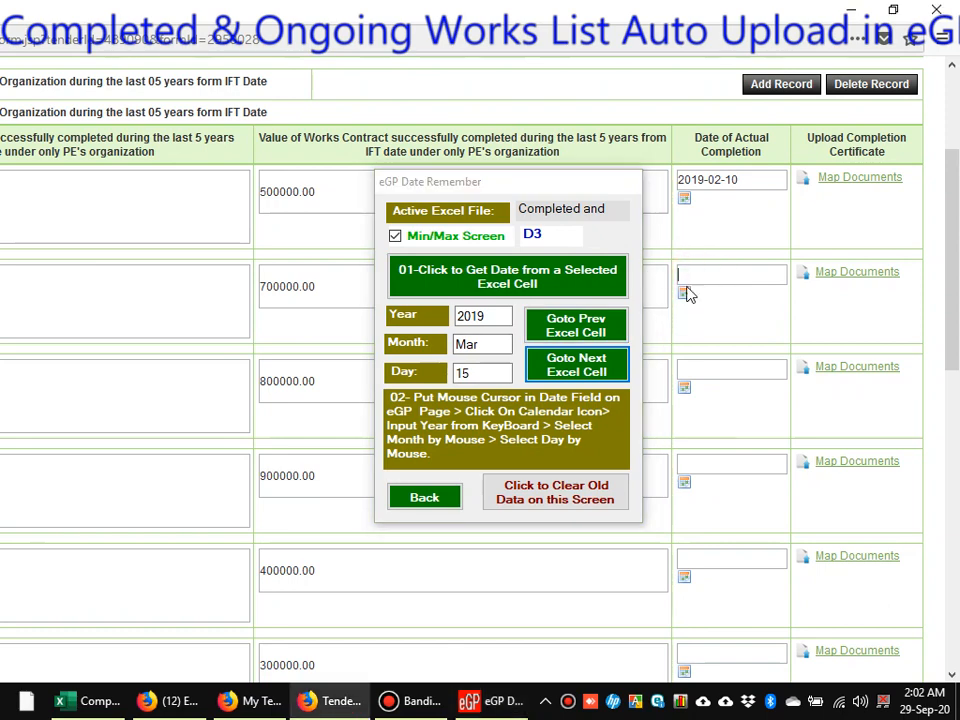
click(684, 294)
drag(564, 185, 505, 196)
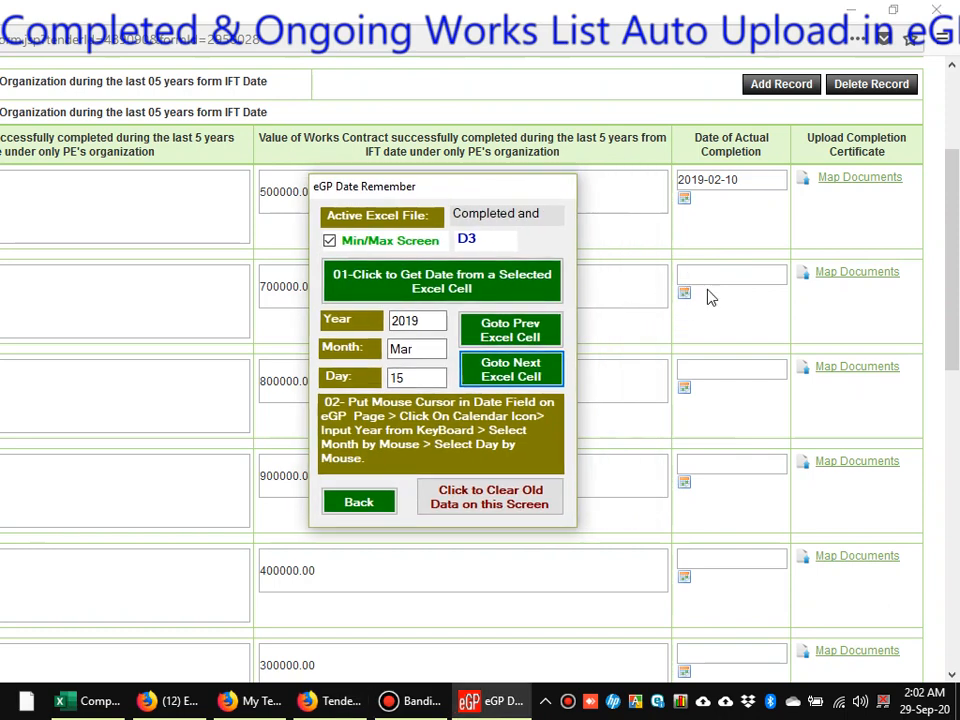
click(728, 274)
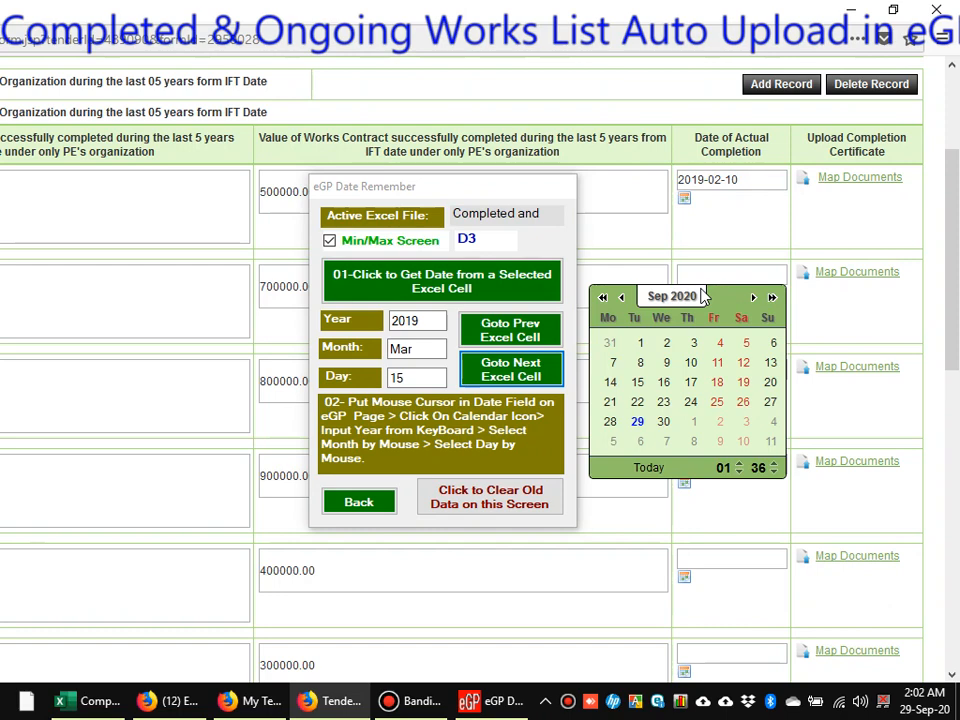
text(19)
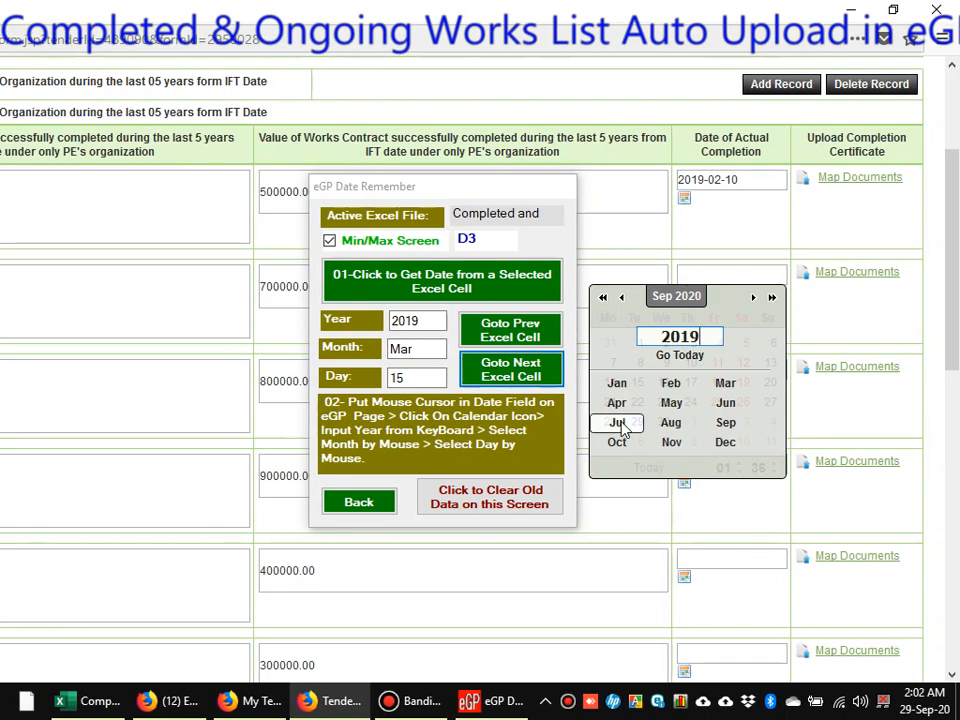
click(727, 385)
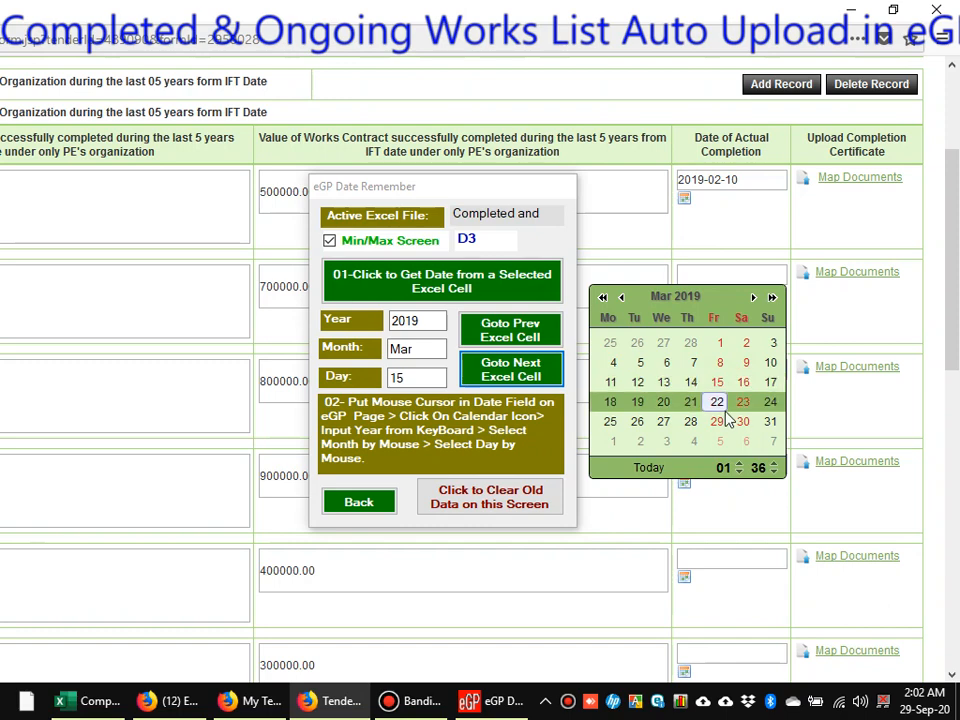
click(719, 385)
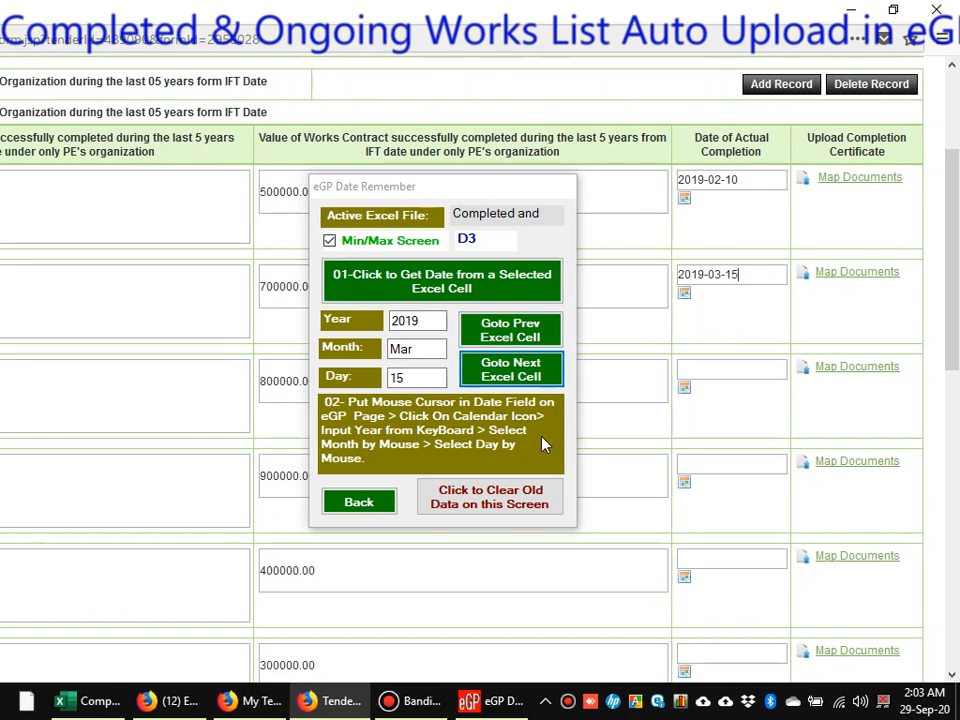
Step: Leave the date tool for the Bidders Tools main control and open the Completed Works List auto uploader
scroll(680, 331, down, 3)
scroll(655, 331, down, 2)
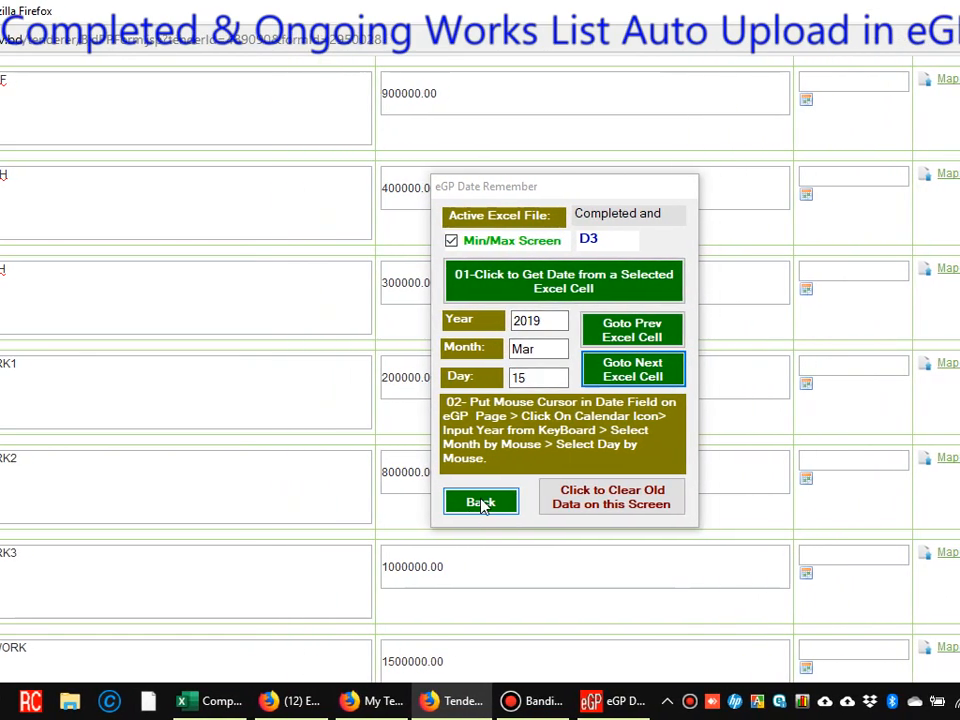
click(482, 505)
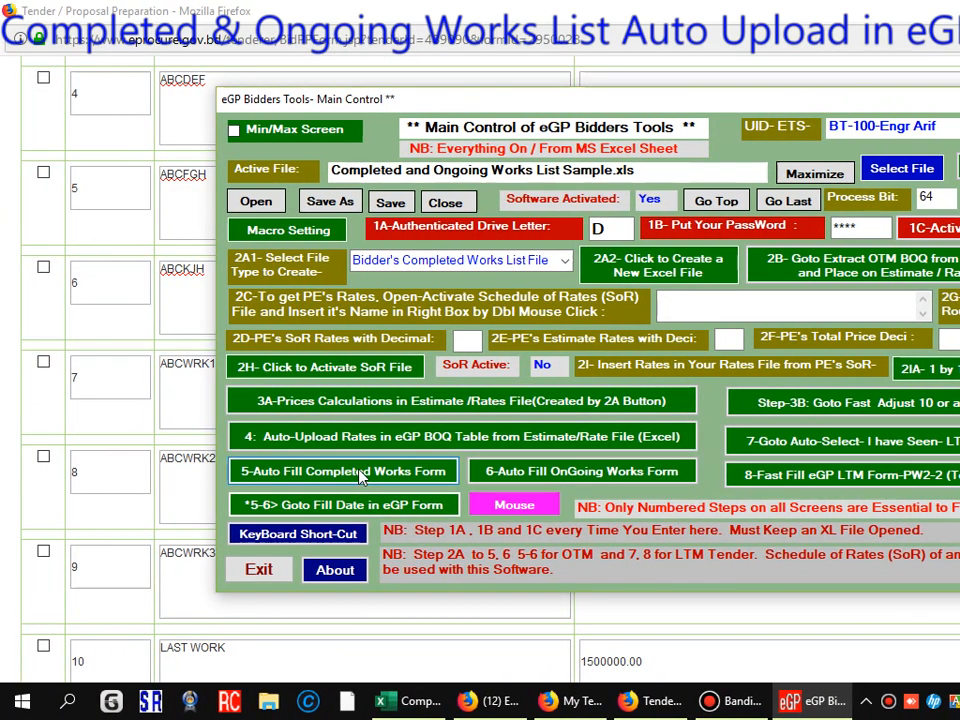
click(362, 476)
click(827, 216)
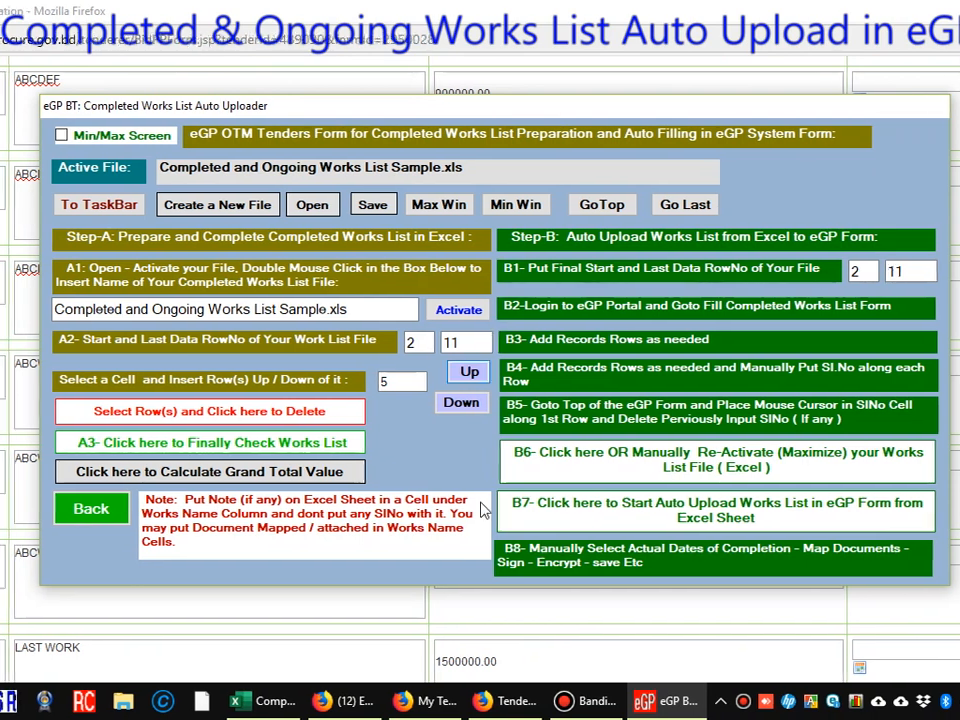
Step: Log out of the eGP portal from the tender form page and close that browser window
click(500, 705)
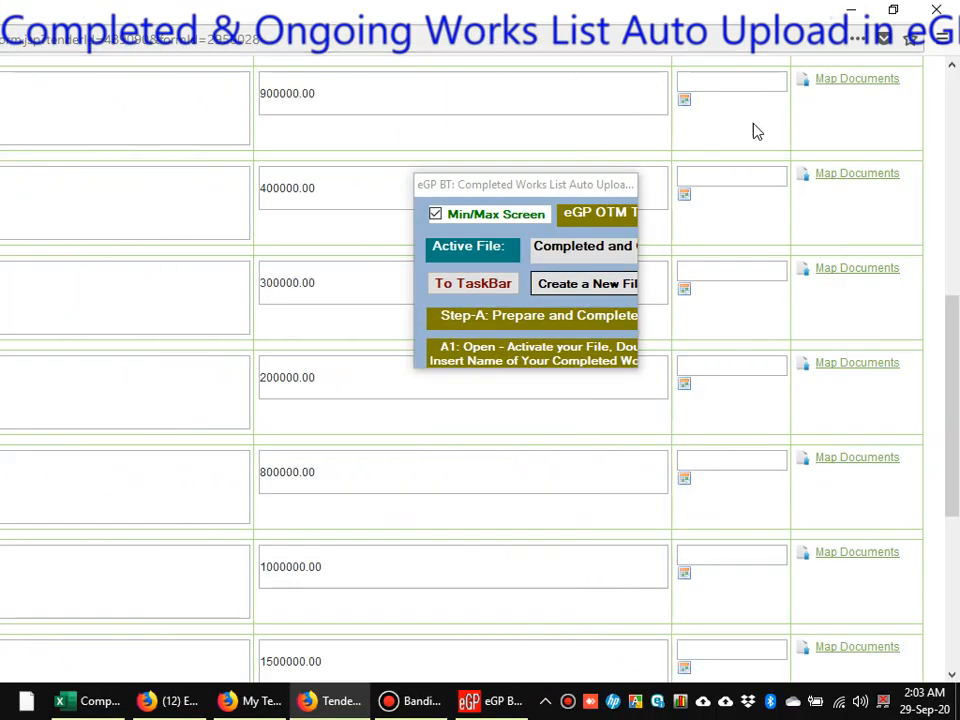
scroll(754, 133, up, 10)
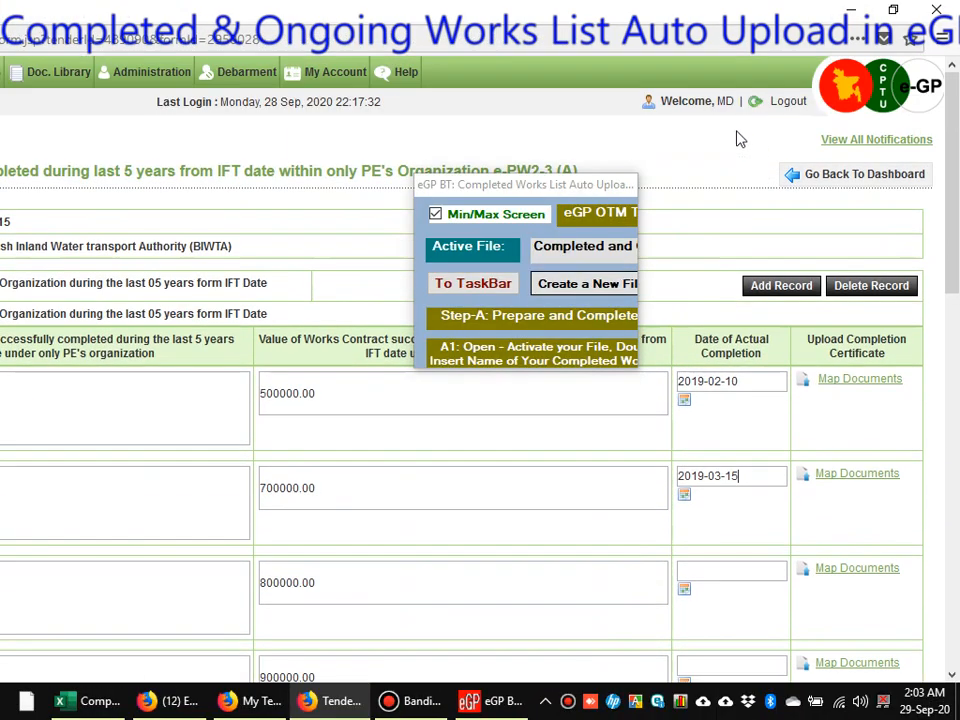
click(785, 103)
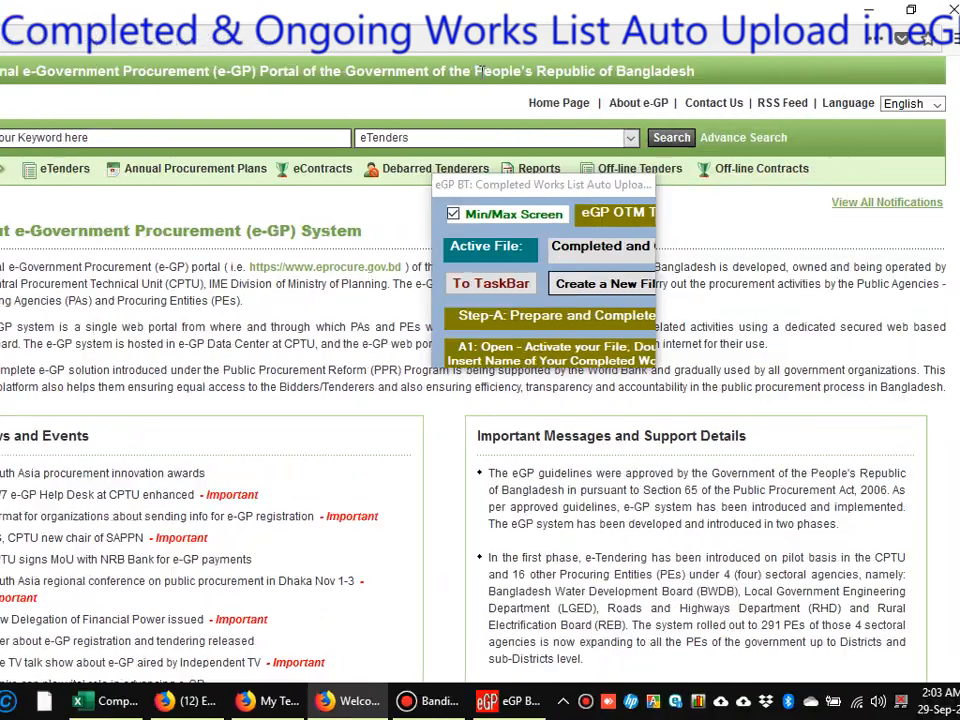
click(849, 10)
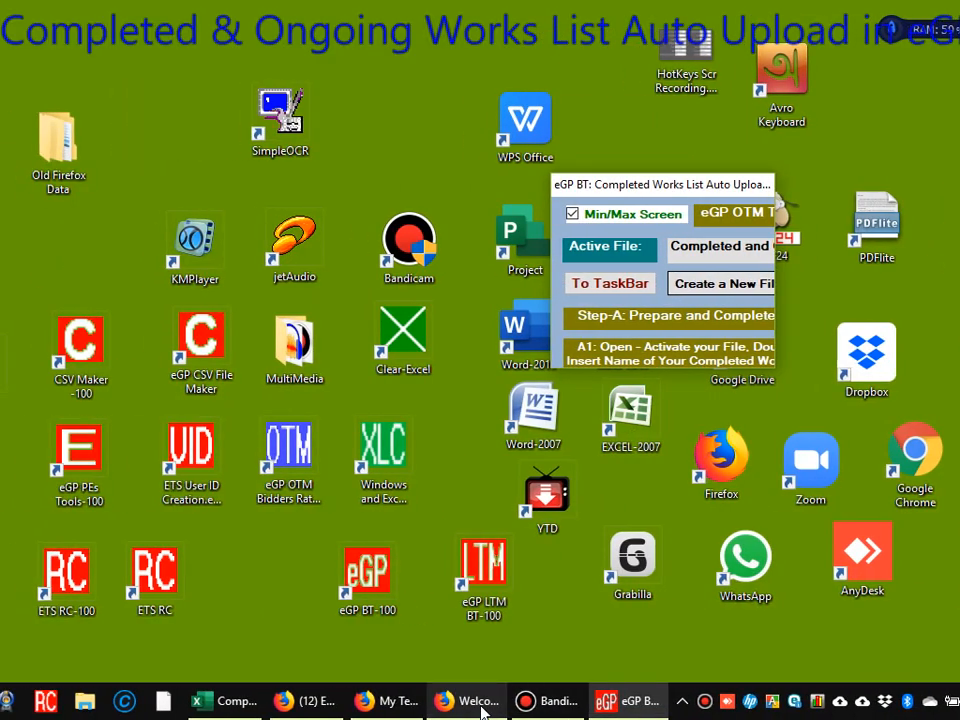
click(322, 700)
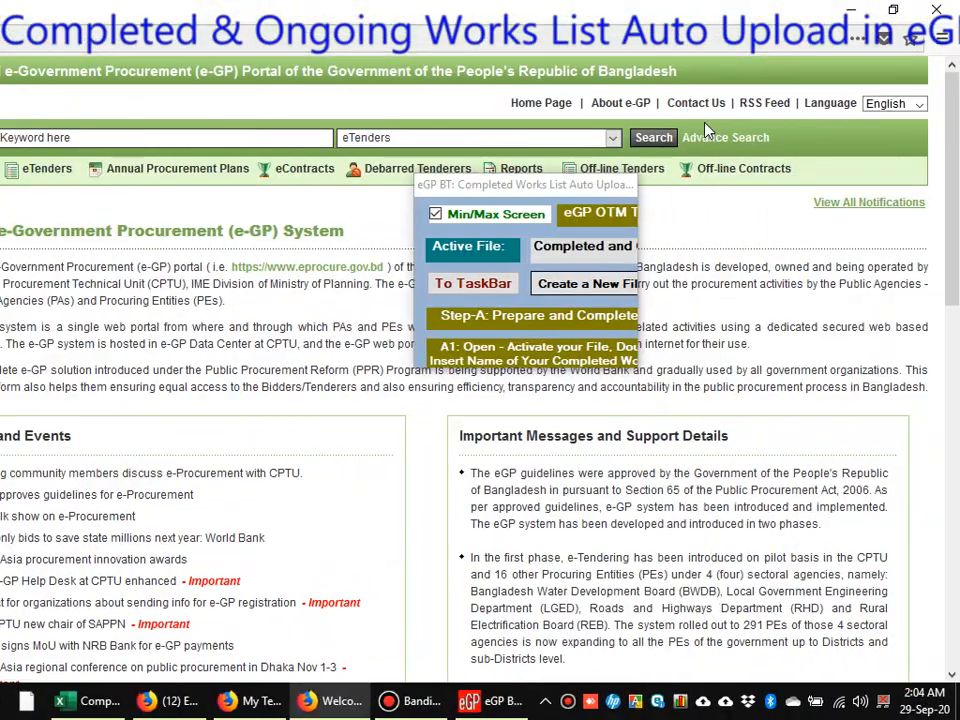
click(936, 10)
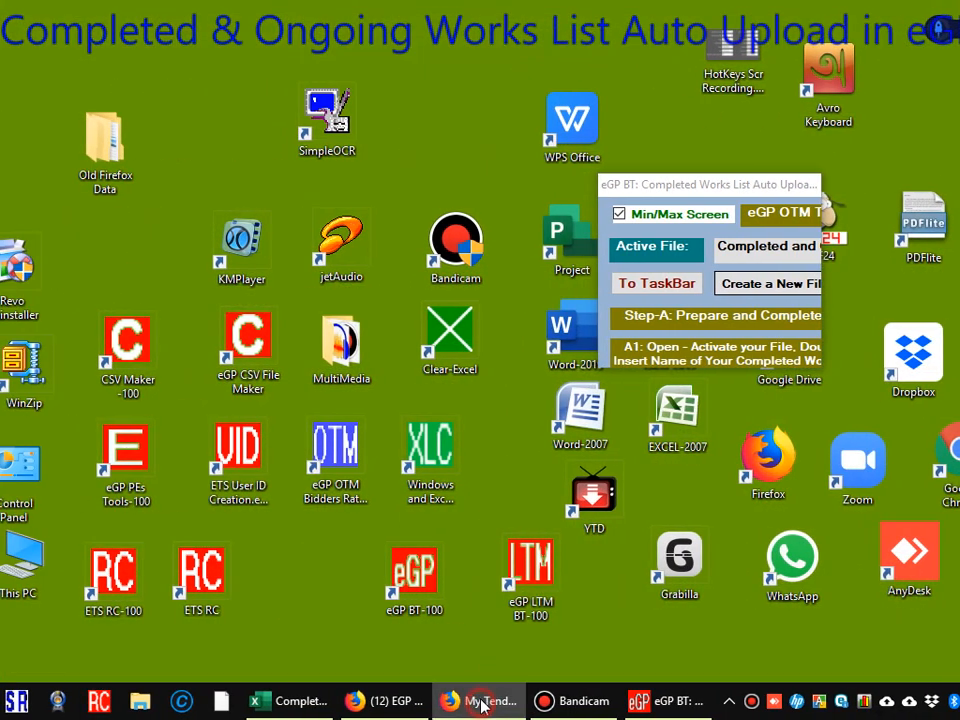
Step: Log out of the eGP portal on the My Tenders page and minimize that browser window
click(285, 701)
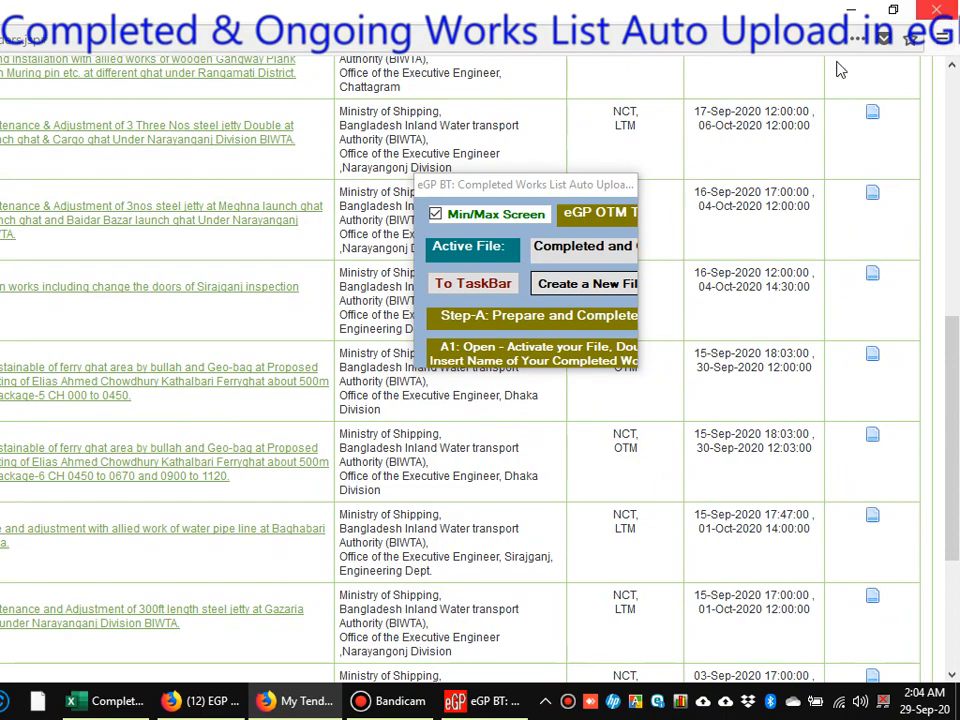
scroll(833, 100, up, 5)
scroll(833, 80, up, 5)
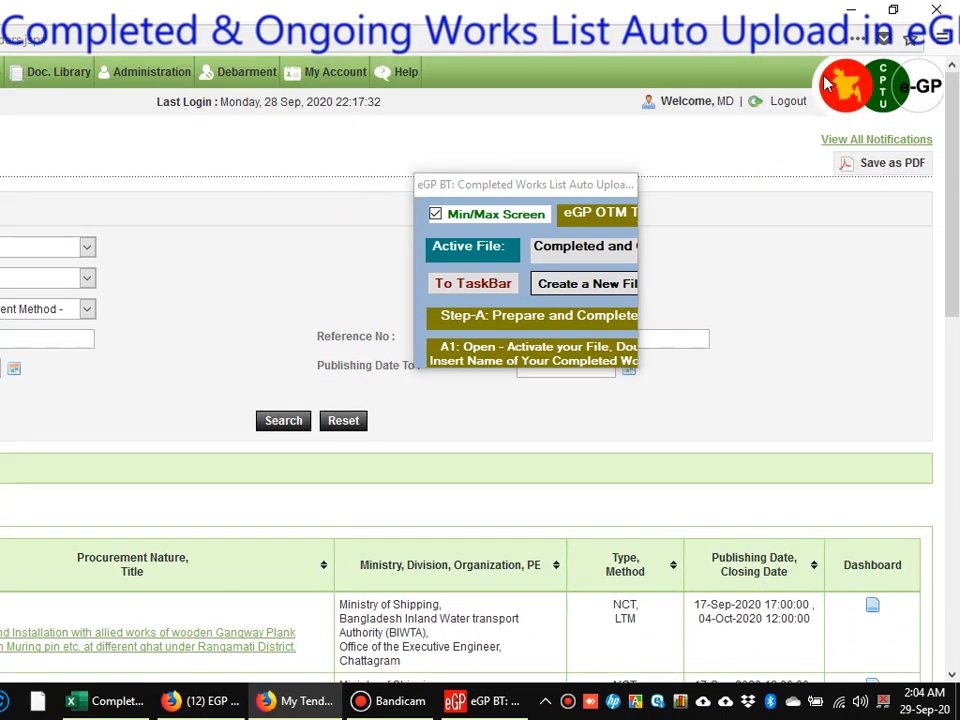
click(782, 104)
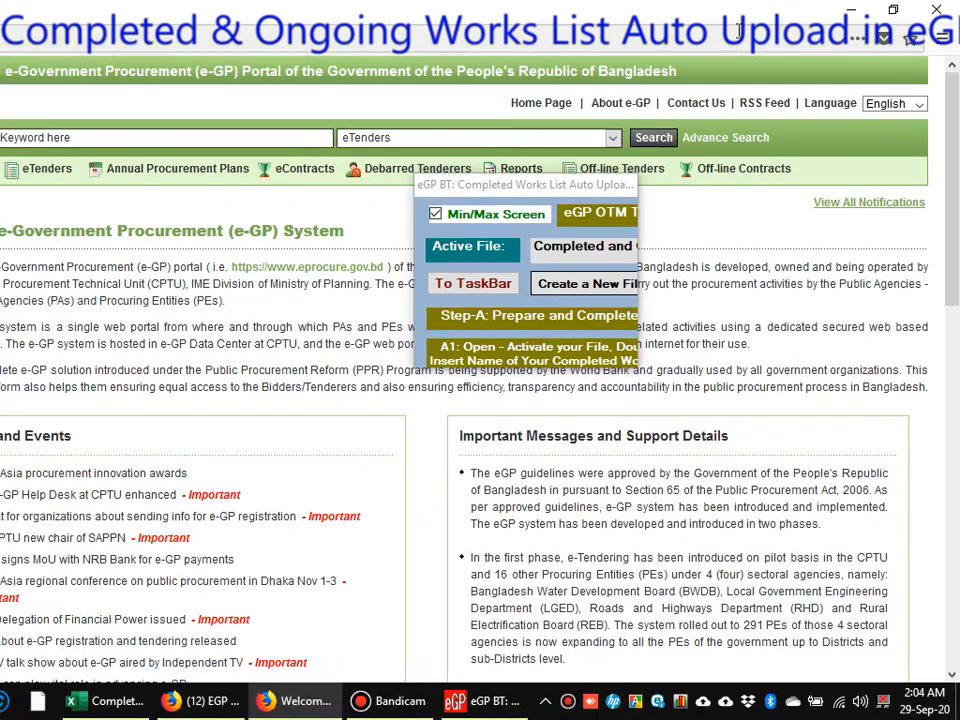
click(845, 12)
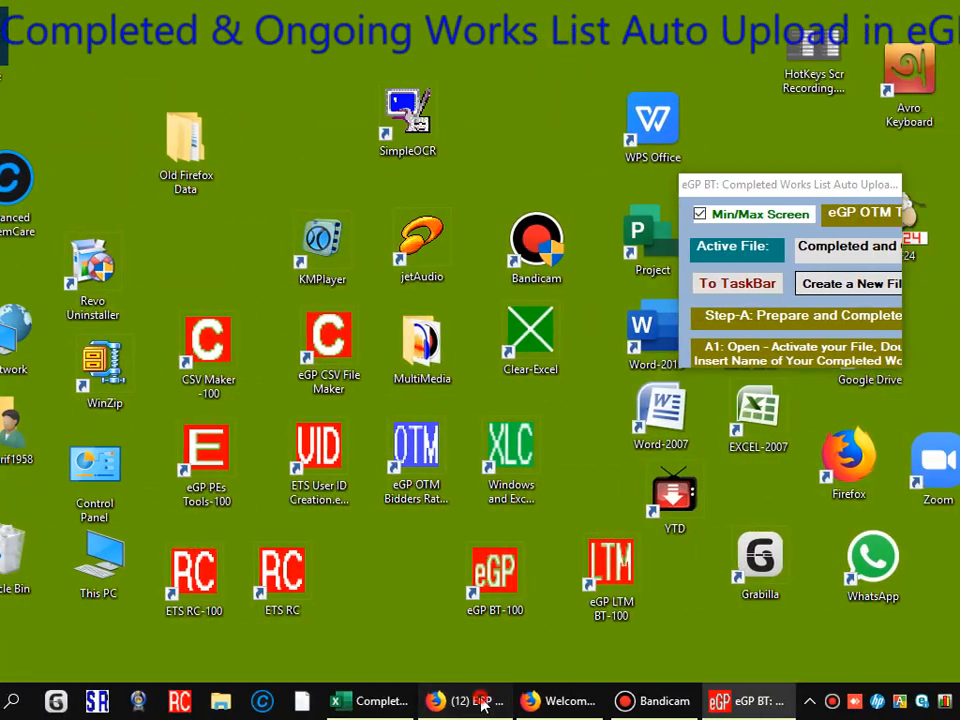
Step: Switch to the eGP Tendering Time Saver Software YouTube channel page and restore the Completed Works uploader window to full size
click(217, 702)
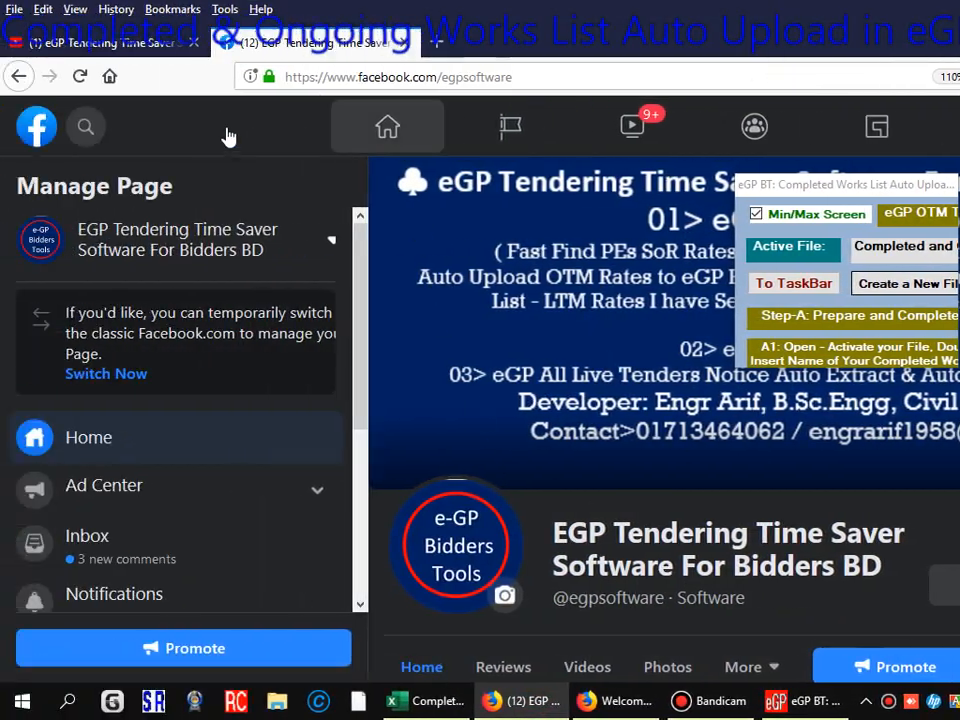
click(110, 47)
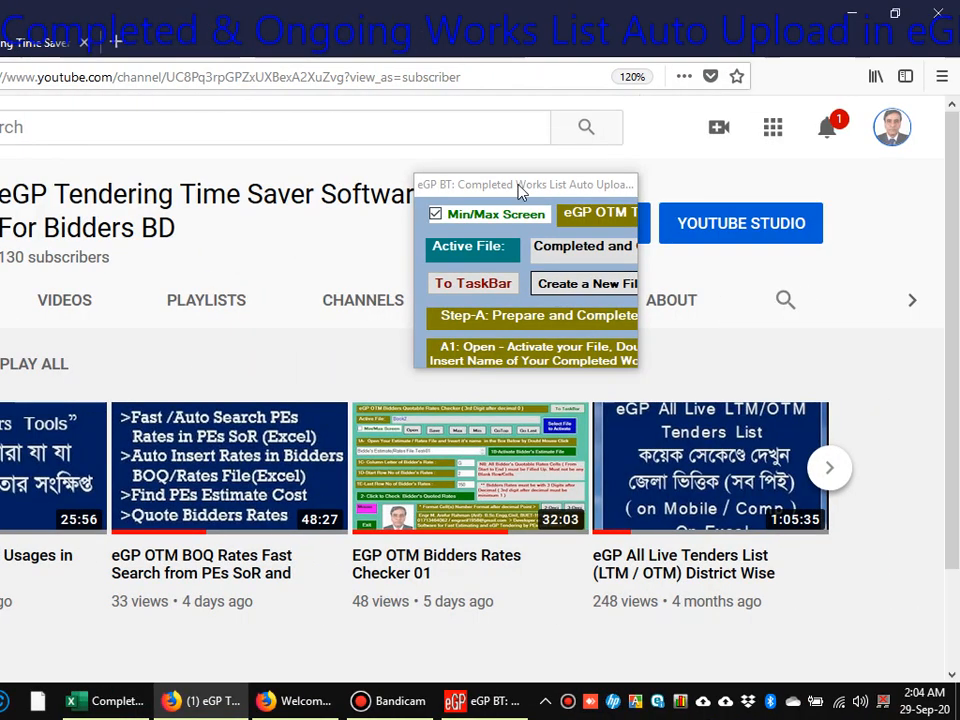
drag(836, 188, 825, 220)
drag(507, 220, 312, 265)
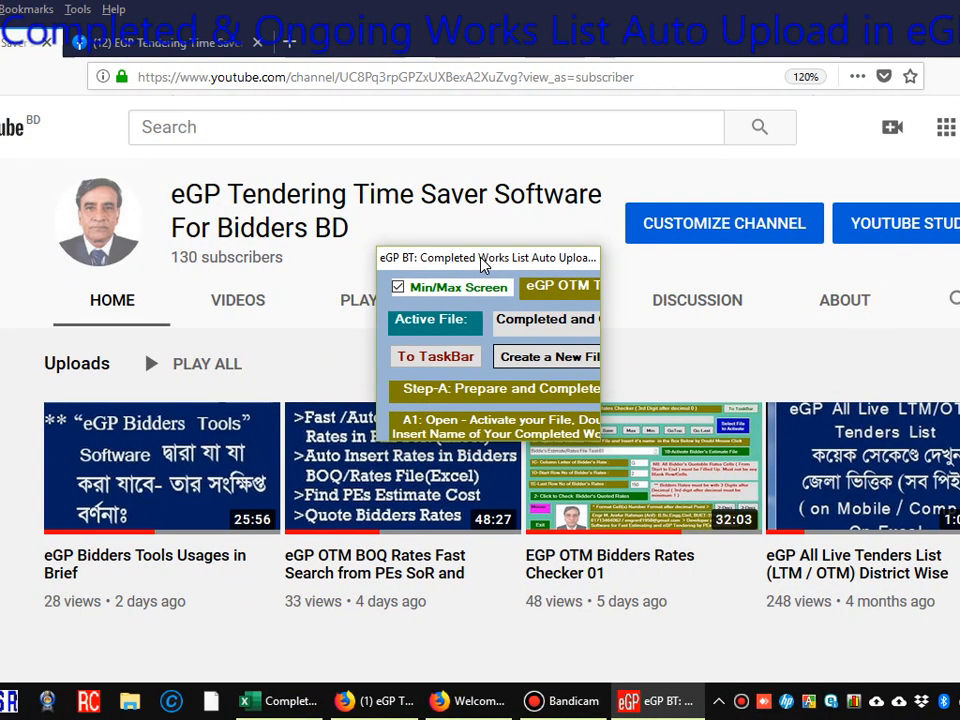
drag(484, 264, 484, 263)
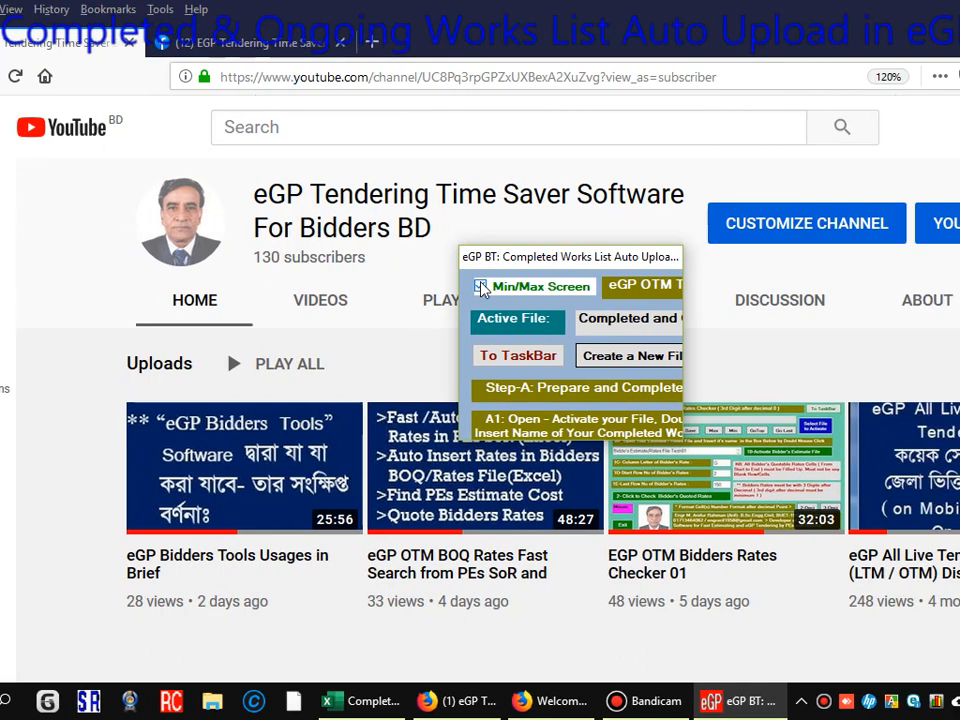
click(483, 289)
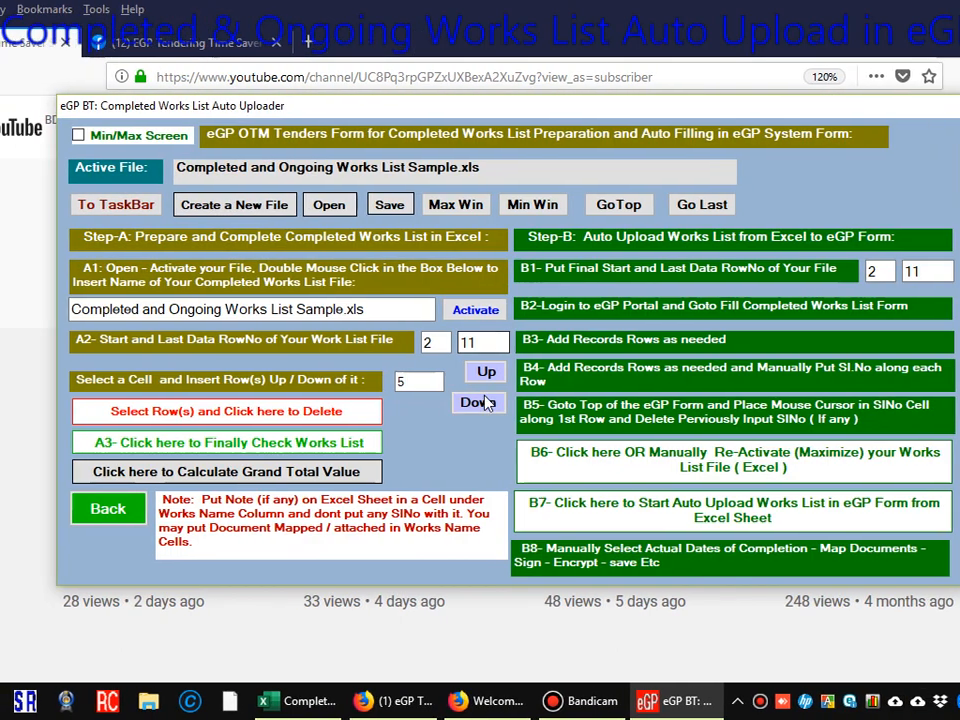